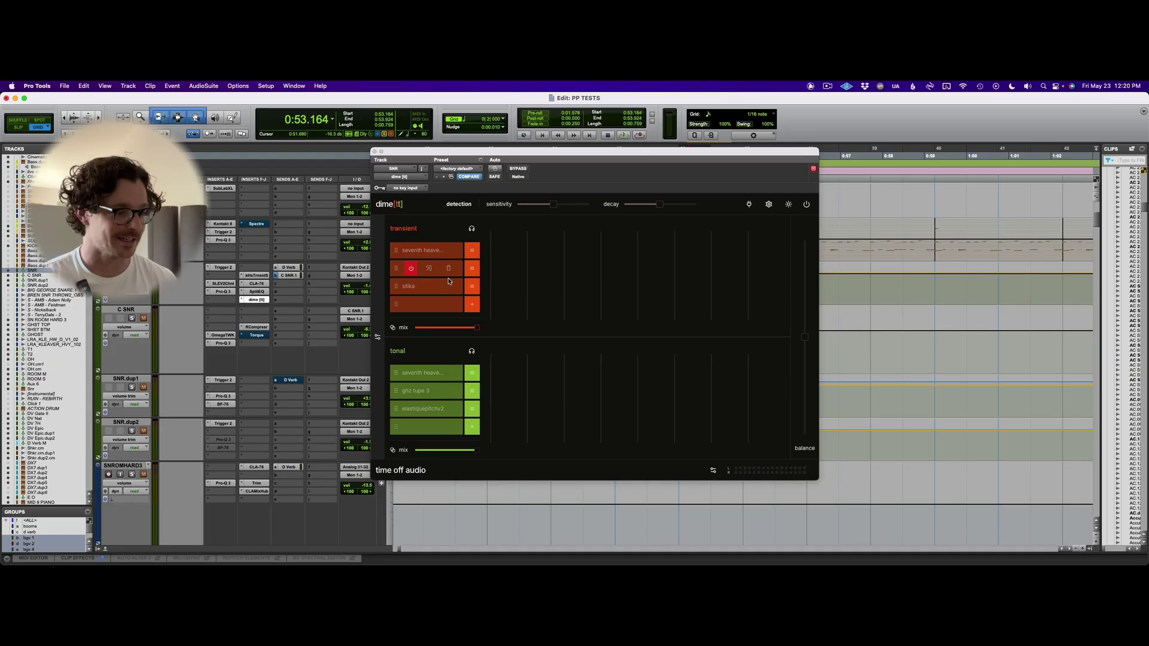
Bypass the transient chain's vac attack effect and solo the transient and tonal signals in turn during playback.
{"action": "left_click", "coordinate": [411, 268]}
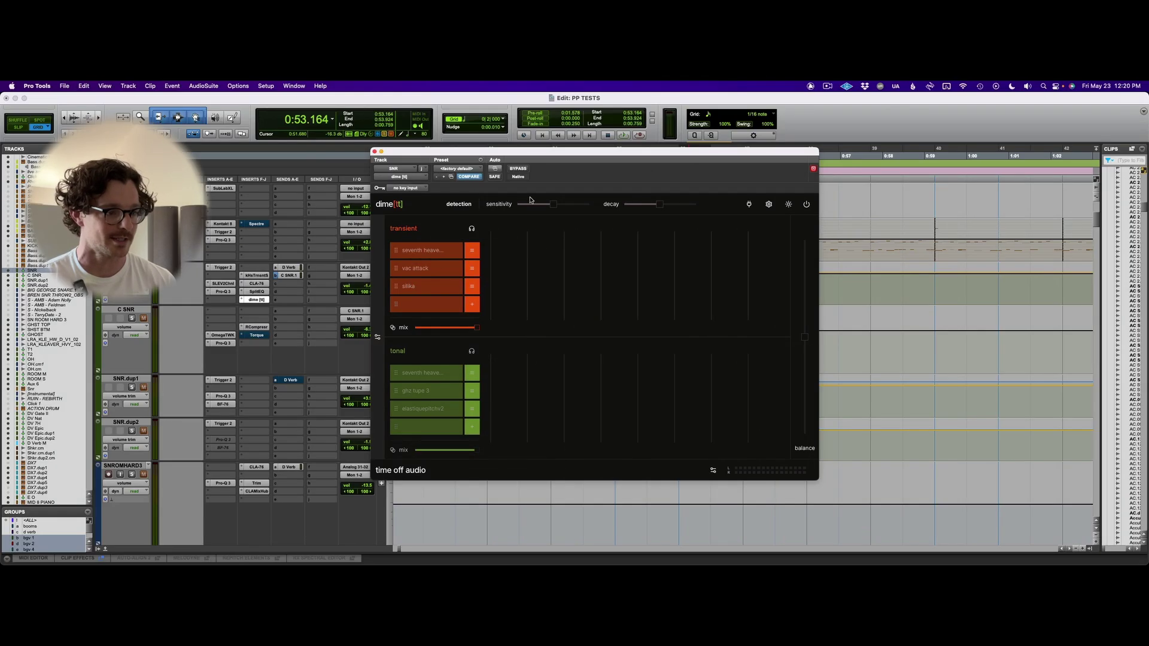
{"action": "left_click", "coordinate": [471, 230]}
{"action": "key", "text": "space"}
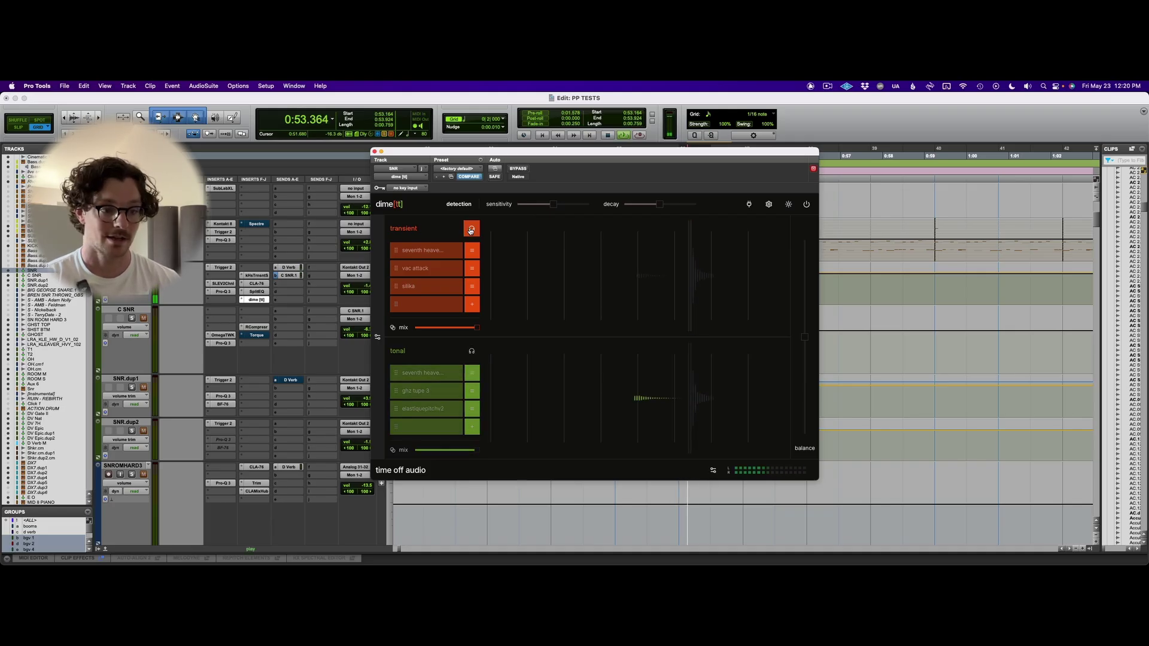
{"action": "left_click", "coordinate": [471, 351]}
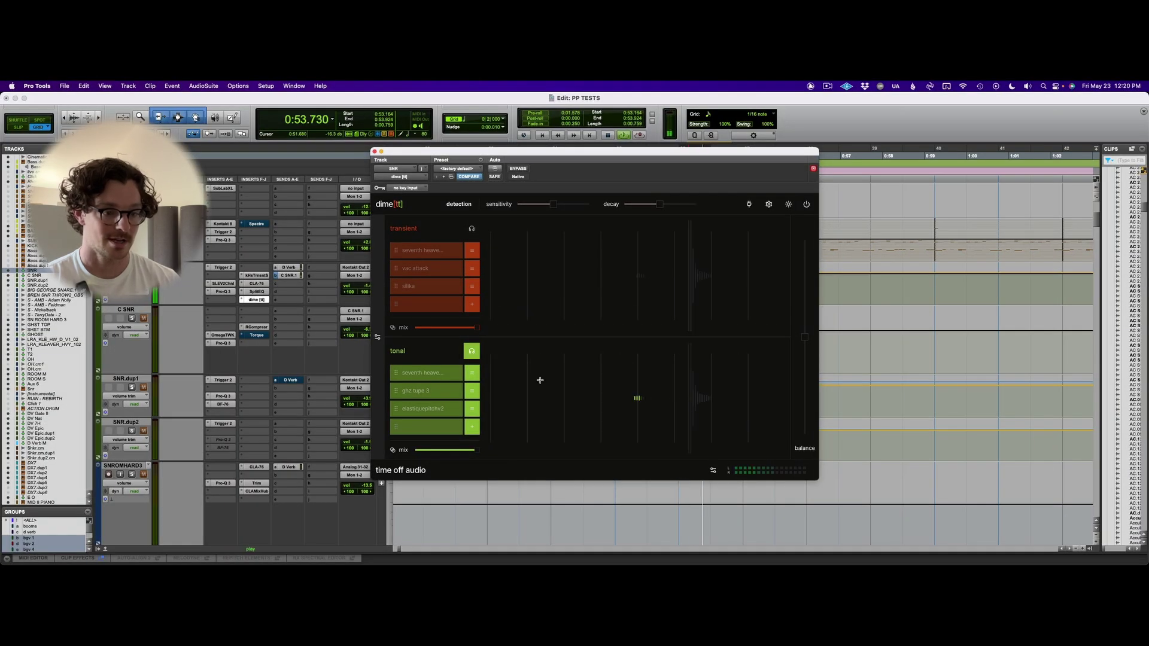
{"action": "left_click", "coordinate": [472, 353]}
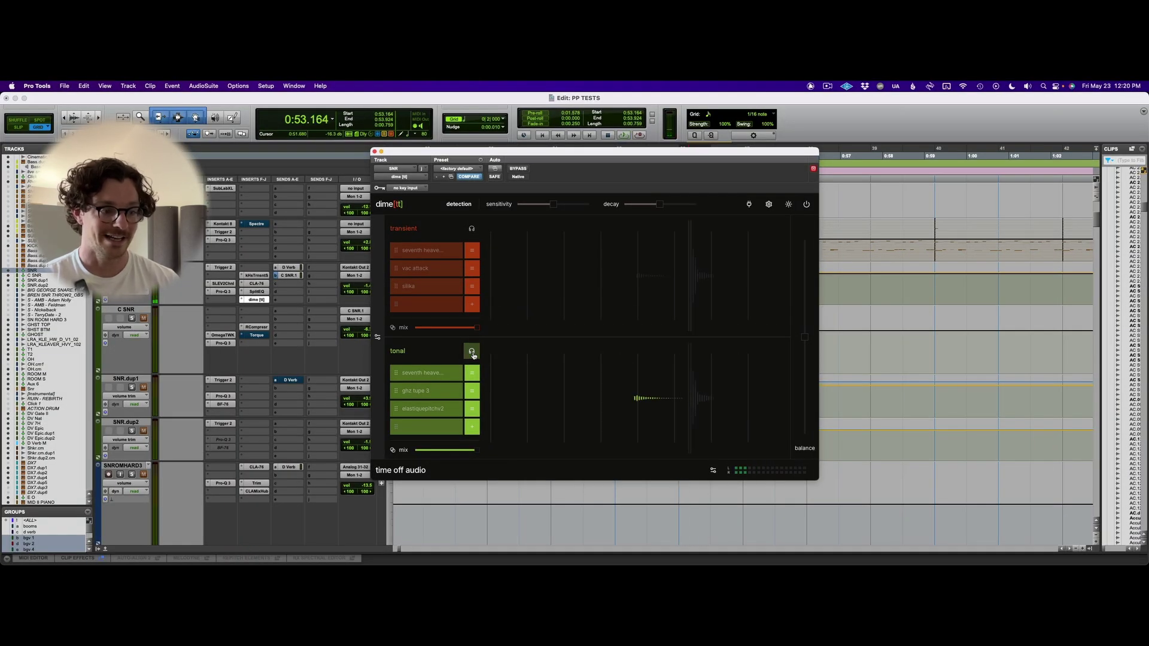
{"action": "left_click", "coordinate": [473, 353]}
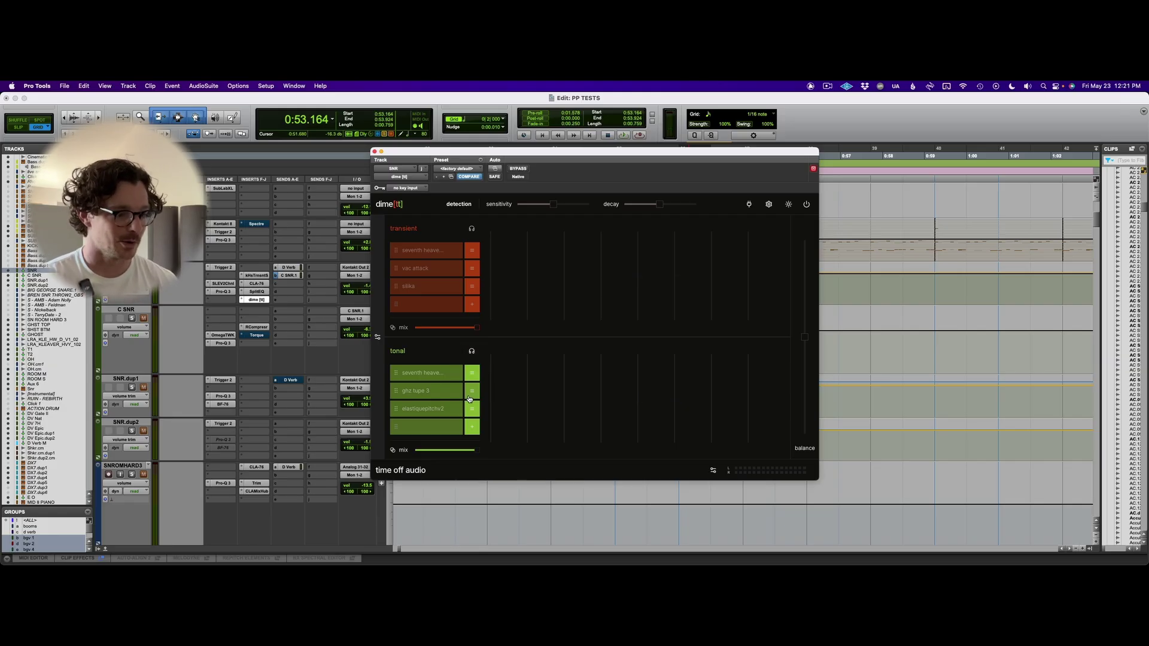
Open the tonal chain's elastiquepitchv2 effect, set its timbre to about 0 and link pitch with timbre.
{"action": "mouse_move", "coordinate": [405, 412]}
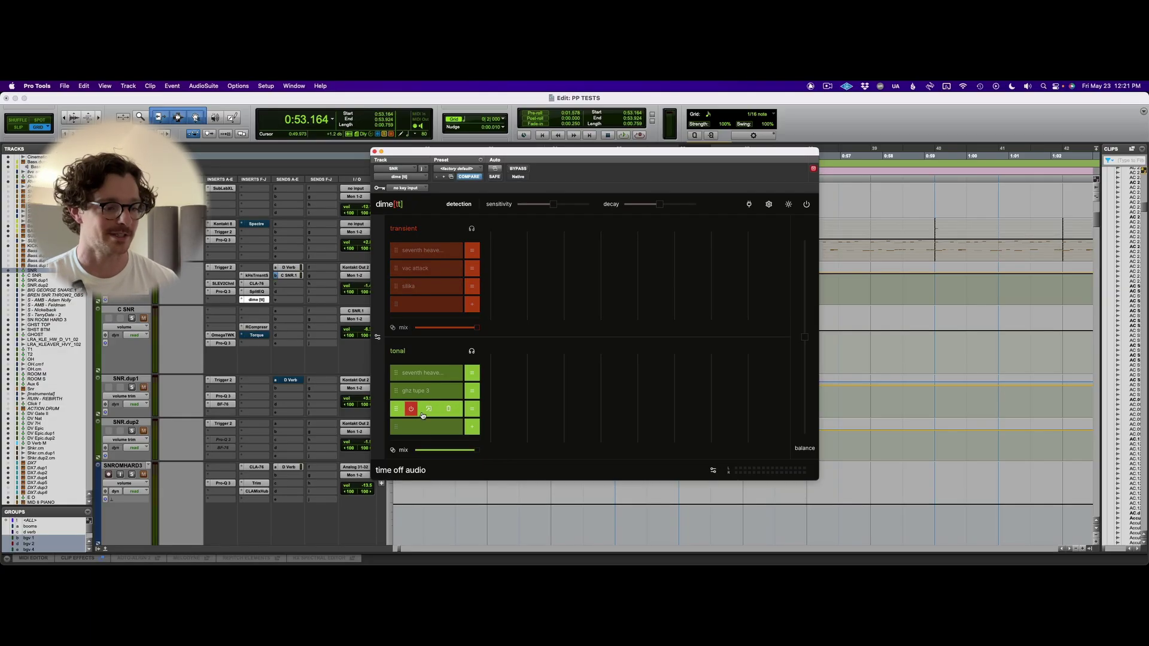
{"action": "left_click", "coordinate": [426, 412]}
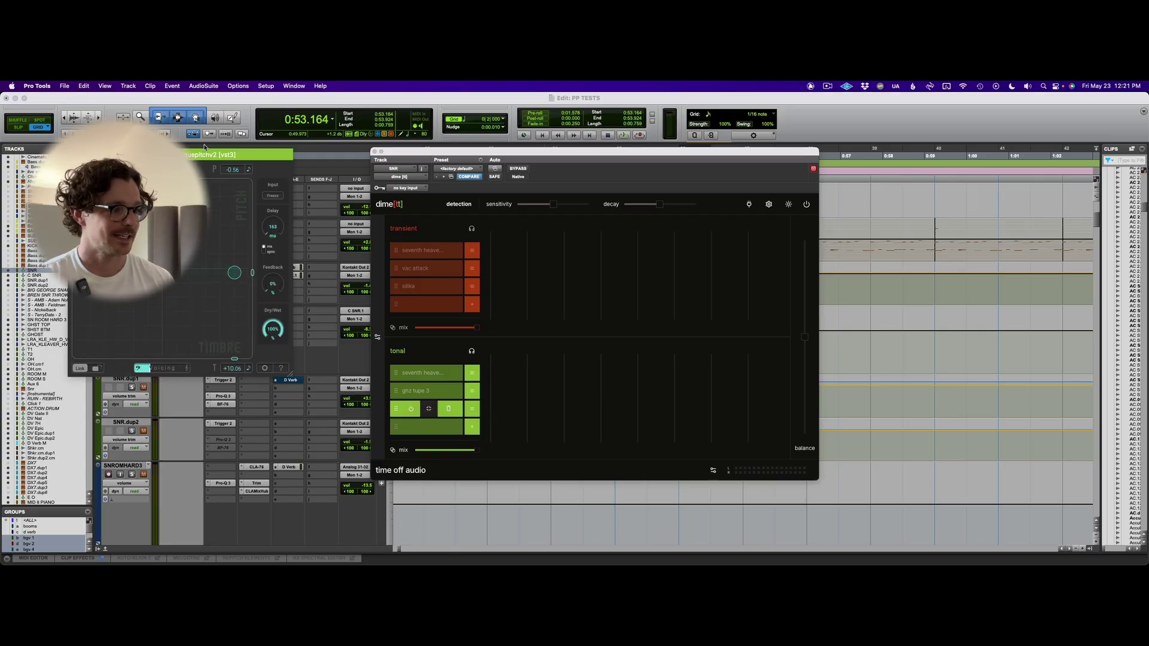
{"action": "left_click_drag", "start_coordinate": [204, 153], "coordinate": [554, 155]}
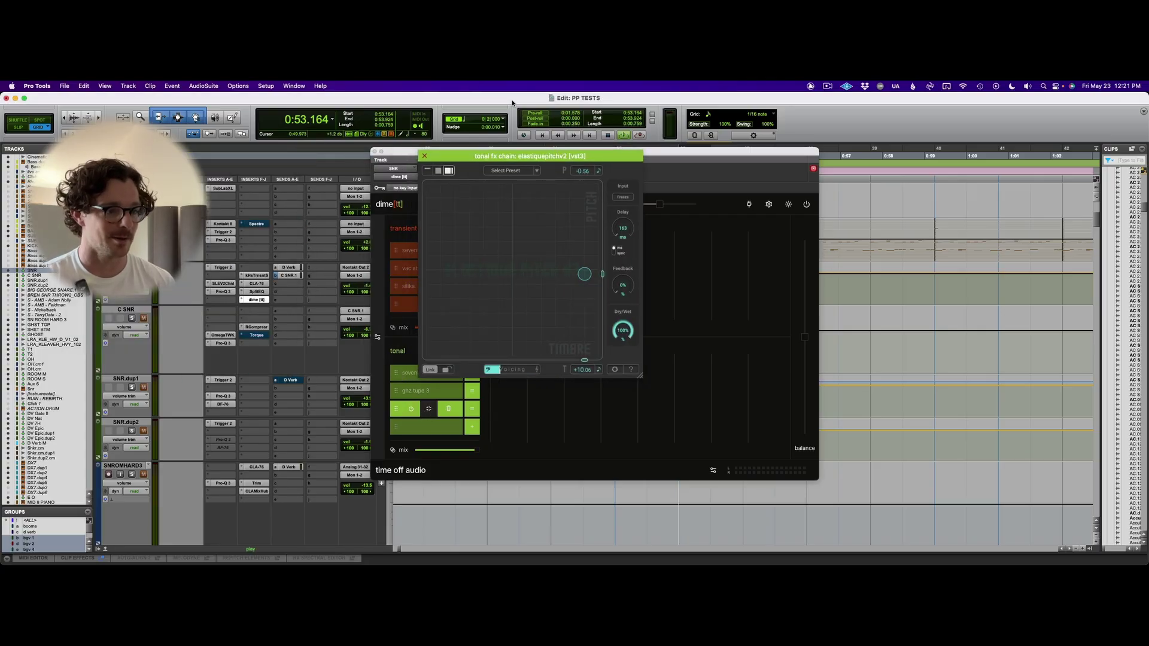
{"action": "left_click_drag", "start_coordinate": [585, 360], "coordinate": [509, 360]}
{"action": "left_click", "coordinate": [430, 370]}
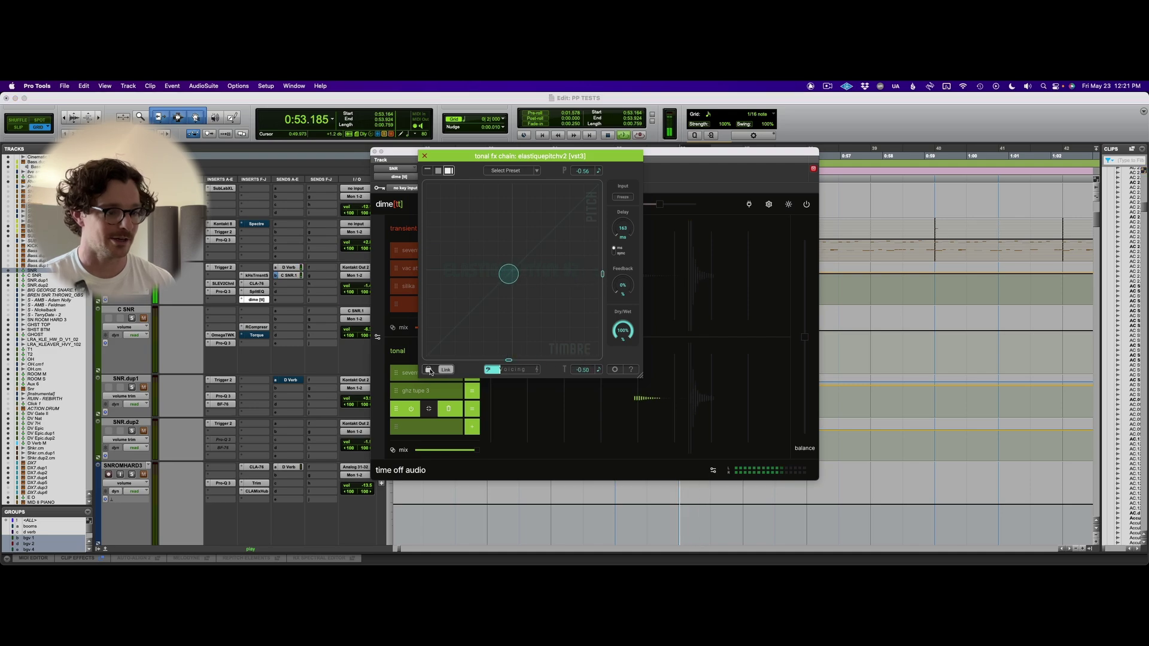
Adjust the linked pitch and timbre during playback to about -0.31 and -0.25.
{"action": "mouse_move", "coordinate": [508, 274]}
{"action": "left_mouse_down"}
{"action": "mouse_move", "coordinate": [477, 309]}
{"action": "mouse_move", "coordinate": [566, 217]}
{"action": "mouse_move", "coordinate": [479, 303]}
{"action": "mouse_move", "coordinate": [515, 269]}
{"action": "left_mouse_up"}
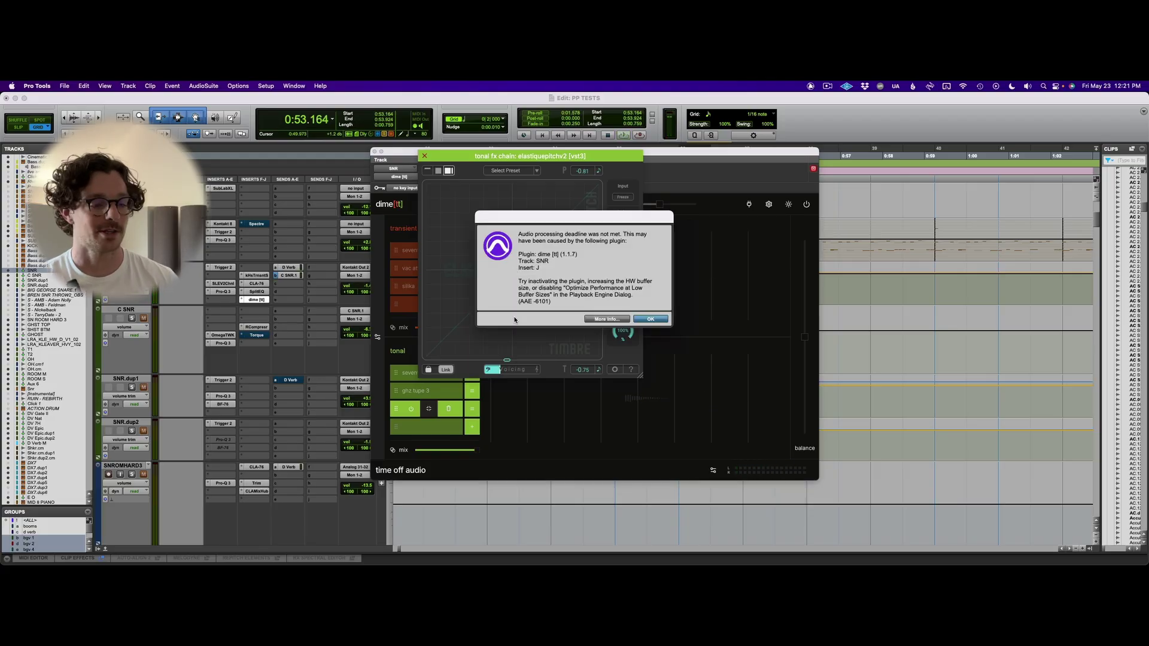
{"action": "left_click", "coordinate": [650, 319]}
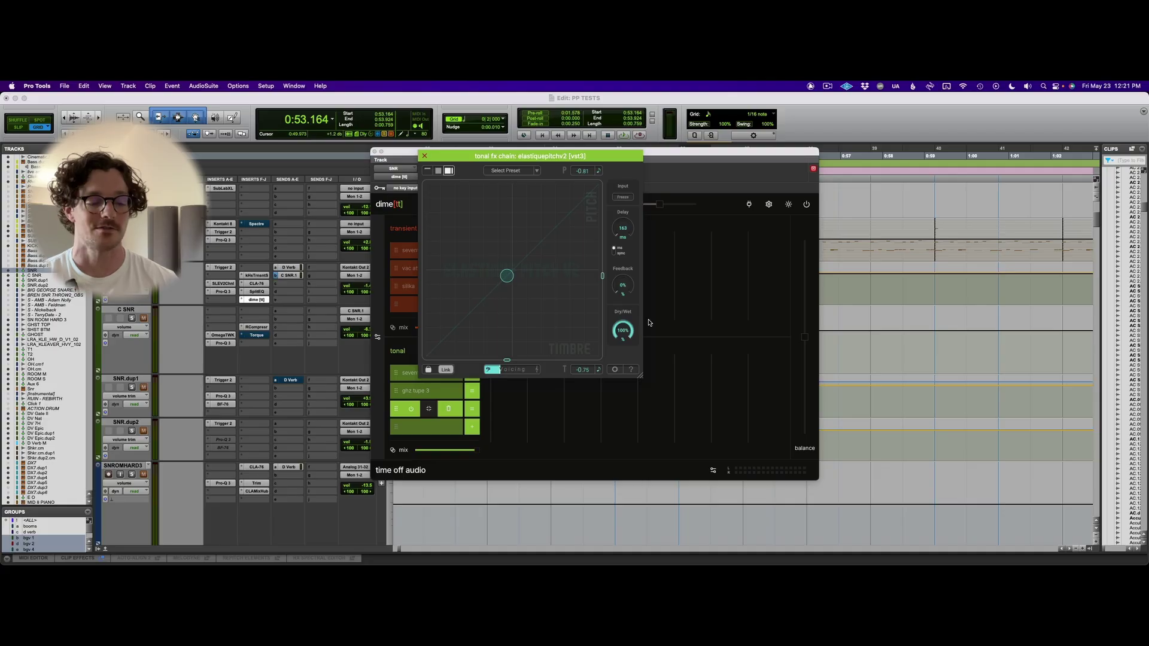
{"action": "key", "text": "space"}
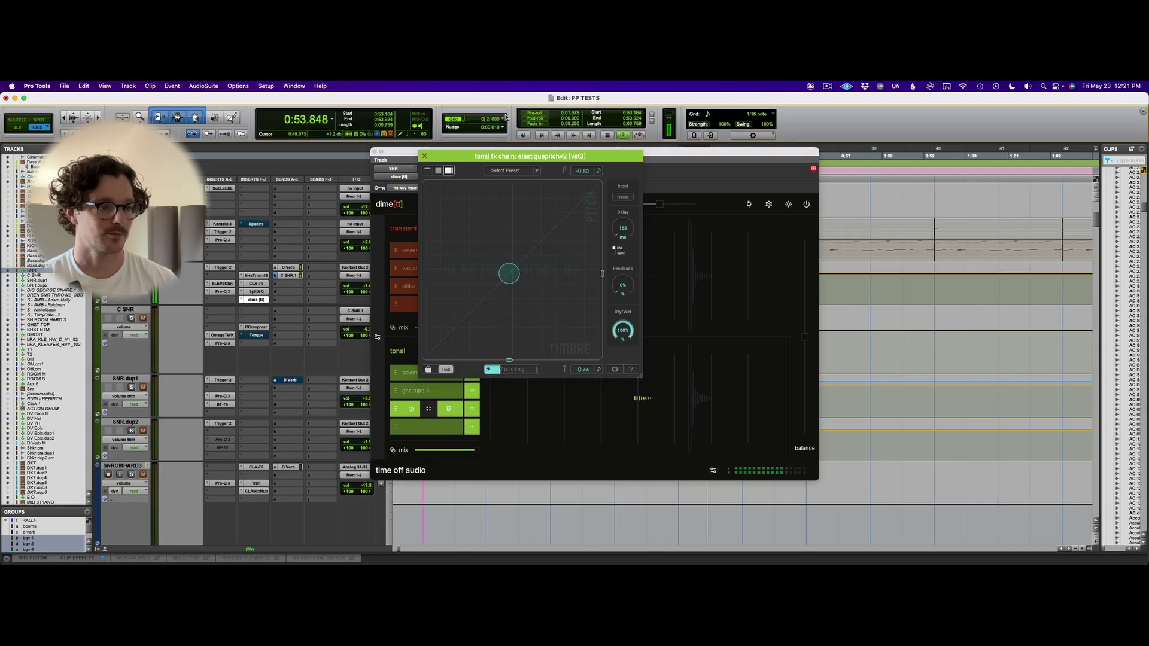
{"action": "left_click_drag", "start_coordinate": [503, 275], "coordinate": [513, 275]}
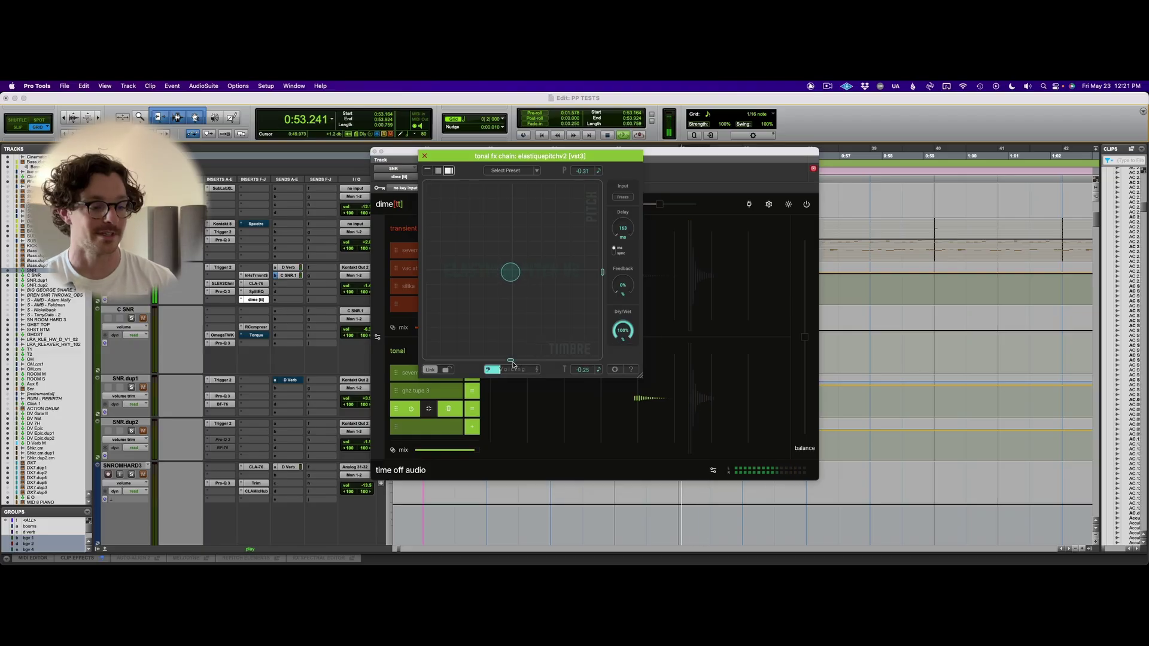
Unlink timbre from pitch, audition timbre at about +9.9 and lower it to about +5.19.
{"action": "left_click_drag", "start_coordinate": [511, 360], "coordinate": [584, 362]}
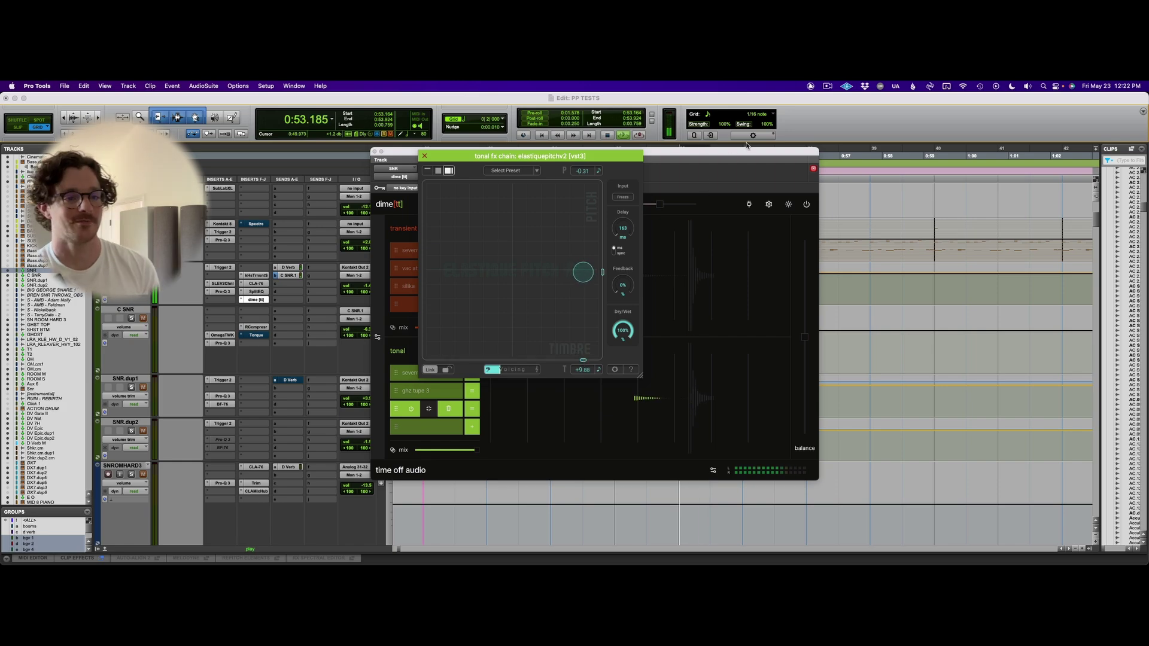
{"action": "left_click", "coordinate": [768, 107]}
{"action": "key", "text": "space"}
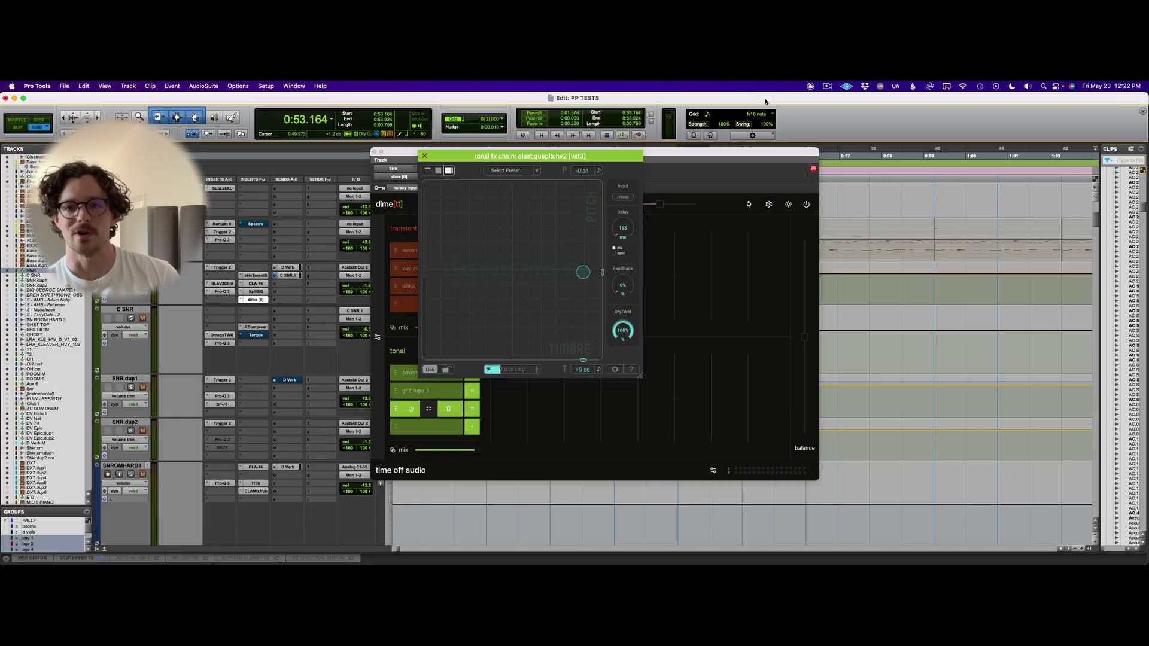
{"action": "key", "text": "space"}
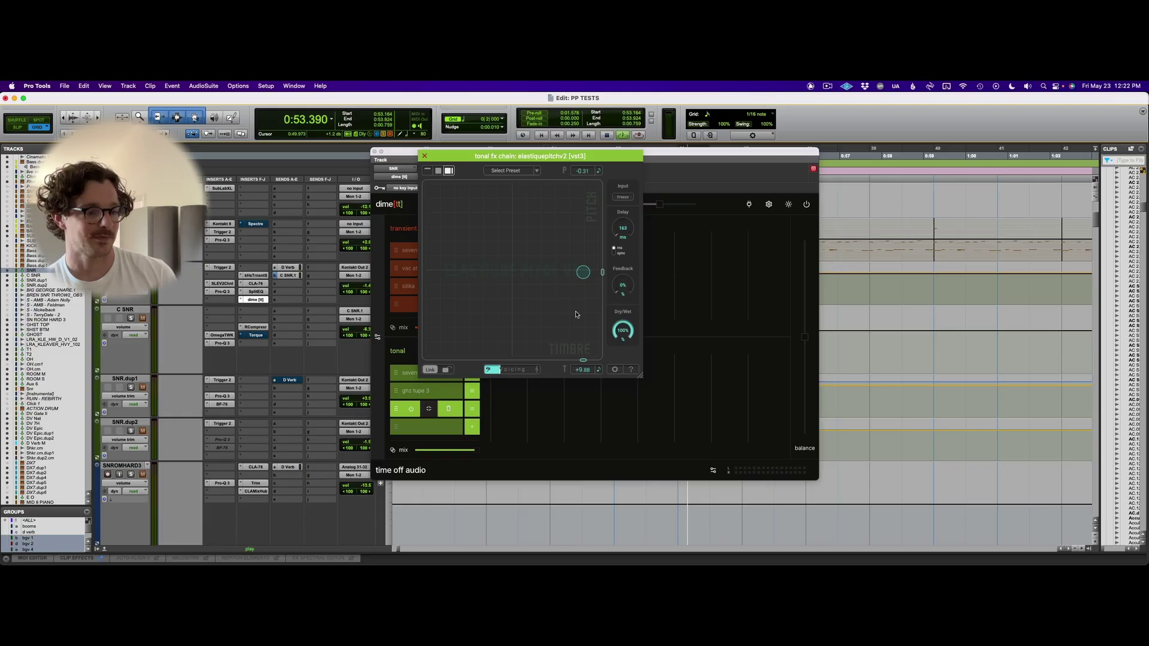
{"action": "left_click_drag", "start_coordinate": [583, 361], "coordinate": [550, 362]}
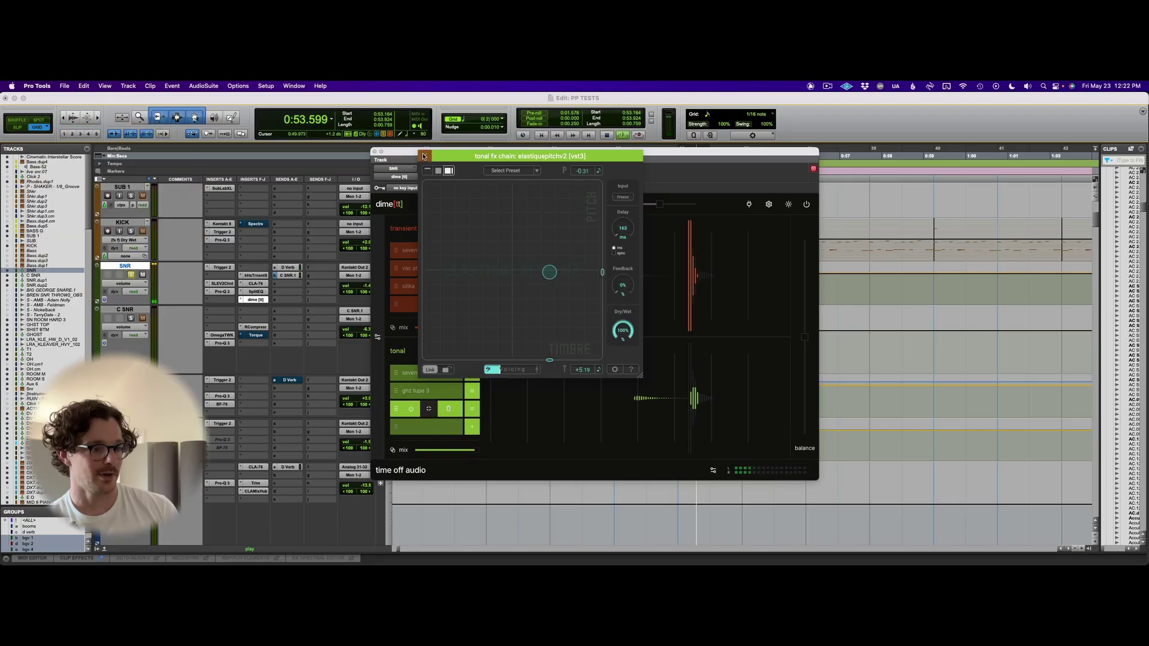
Stop playback, close the pitch shifter and bypass it in the tonal chain.
{"action": "left_click", "coordinate": [454, 114]}
{"action": "key", "text": "space"}
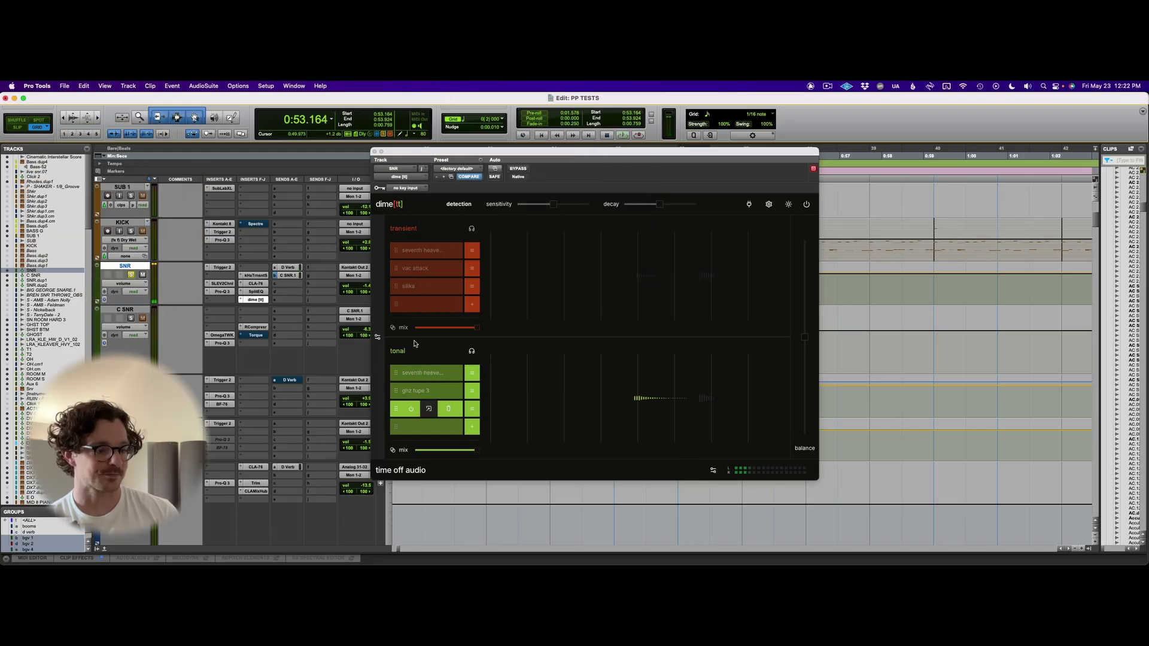
{"action": "left_click", "coordinate": [411, 408]}
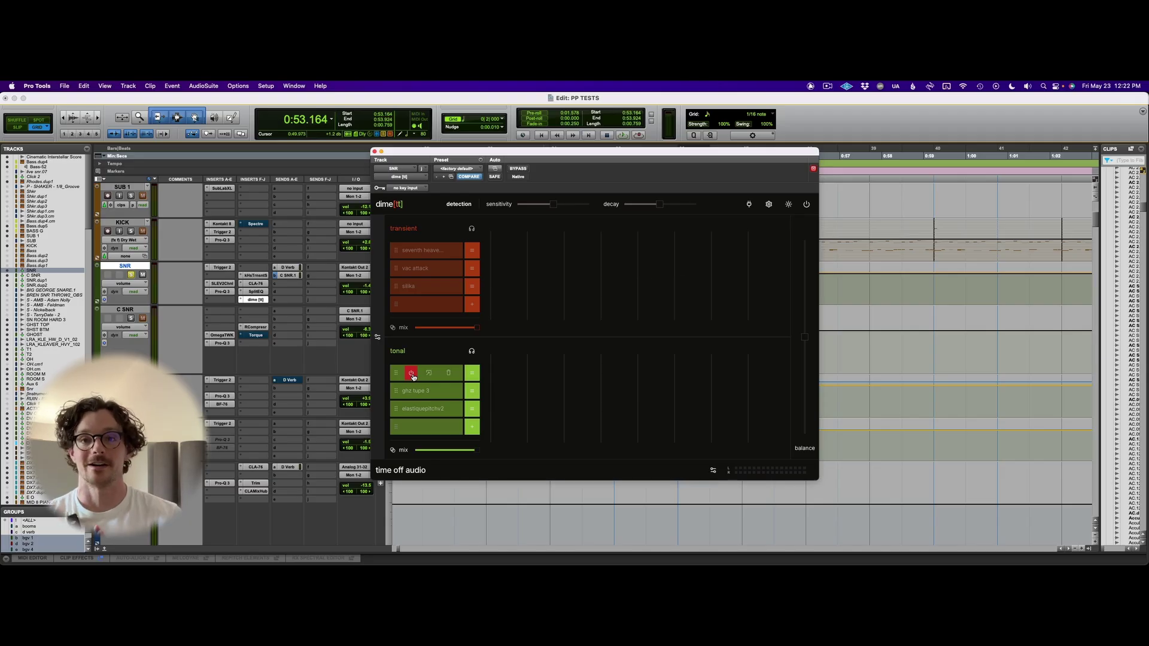
Enable the tonal chain's seventh heaven reverb and adjust its mix to about 0 / -4.3 dB during playback.
{"action": "left_click", "coordinate": [412, 373]}
{"action": "left_click", "coordinate": [428, 373]}
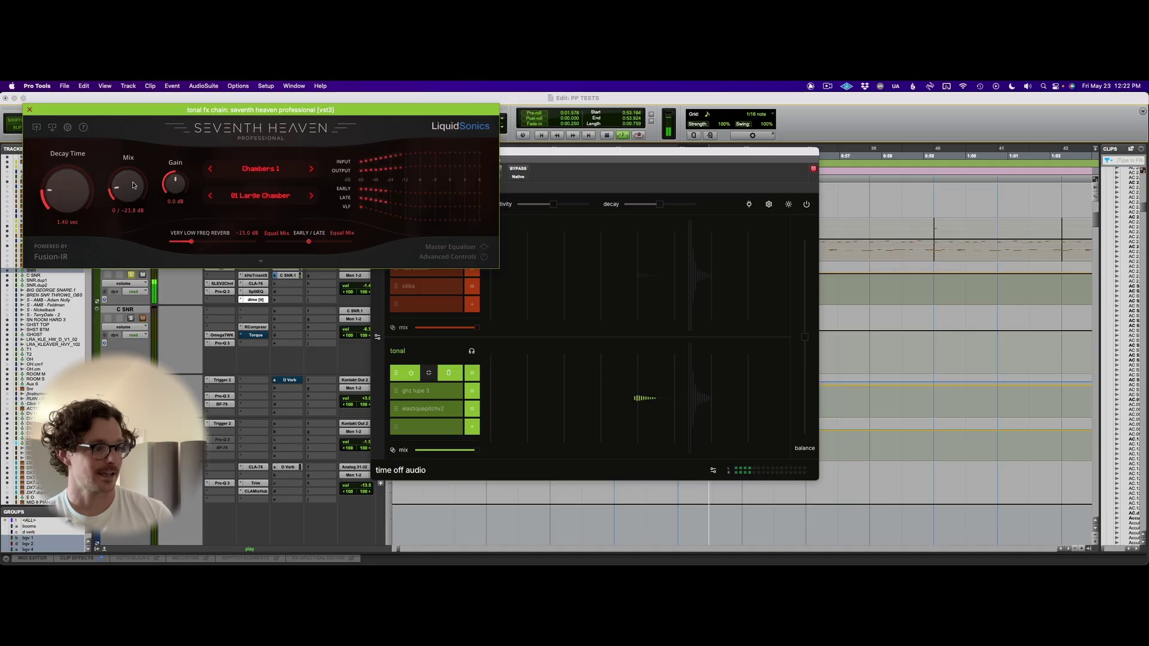
{"action": "scroll", "coordinate": [135, 173], "scroll_direction": "down", "scroll_amount": 3}
{"action": "scroll", "coordinate": [135, 173], "scroll_direction": "up", "scroll_amount": 1}
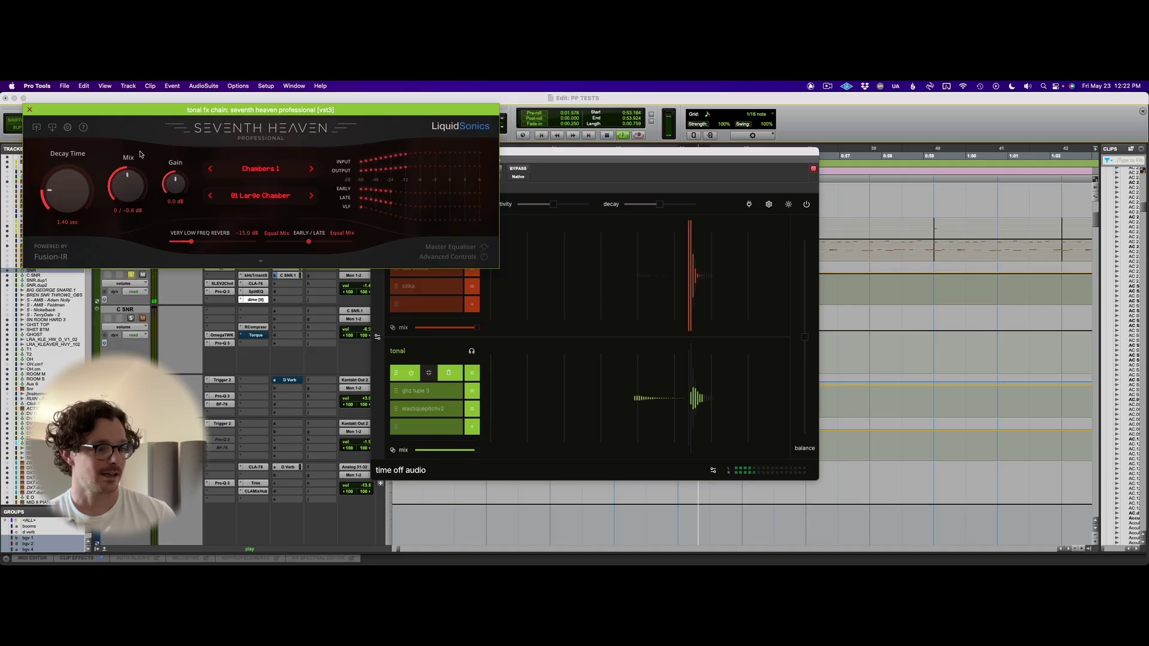
{"action": "scroll", "coordinate": [135, 171], "scroll_direction": "up", "scroll_amount": 1}
{"action": "scroll", "coordinate": [136, 173], "scroll_direction": "up", "scroll_amount": 6}
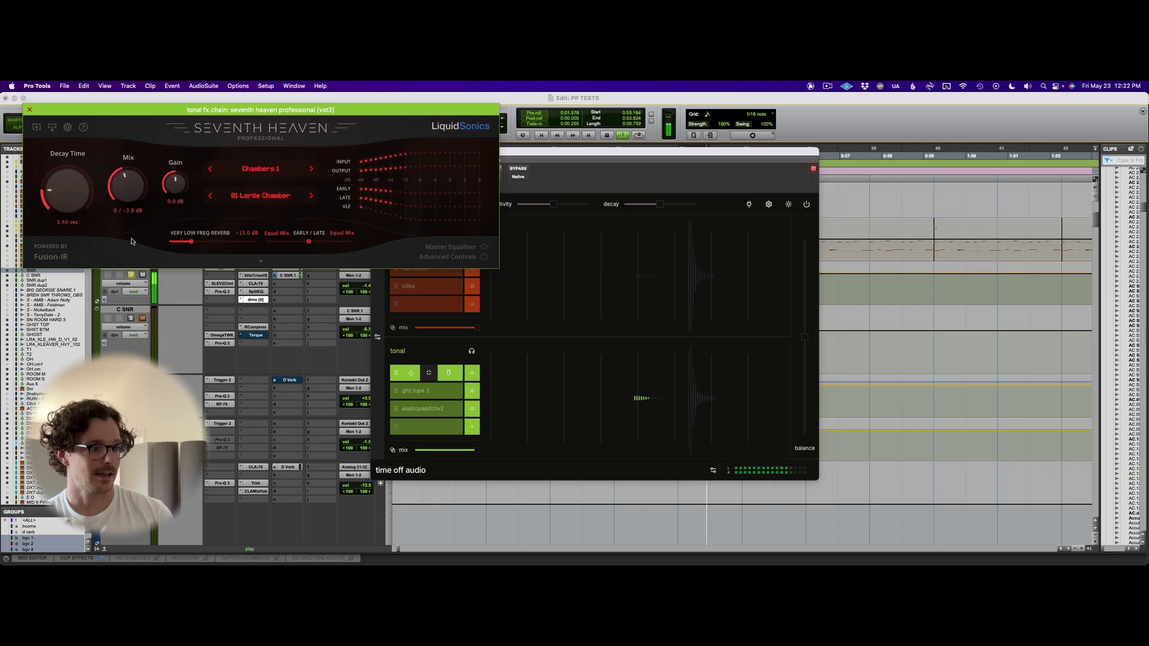
Toggle the tonal solo on and off to compare the reverberated tonal signal with the full snare.
{"action": "left_click", "coordinate": [477, 353]}
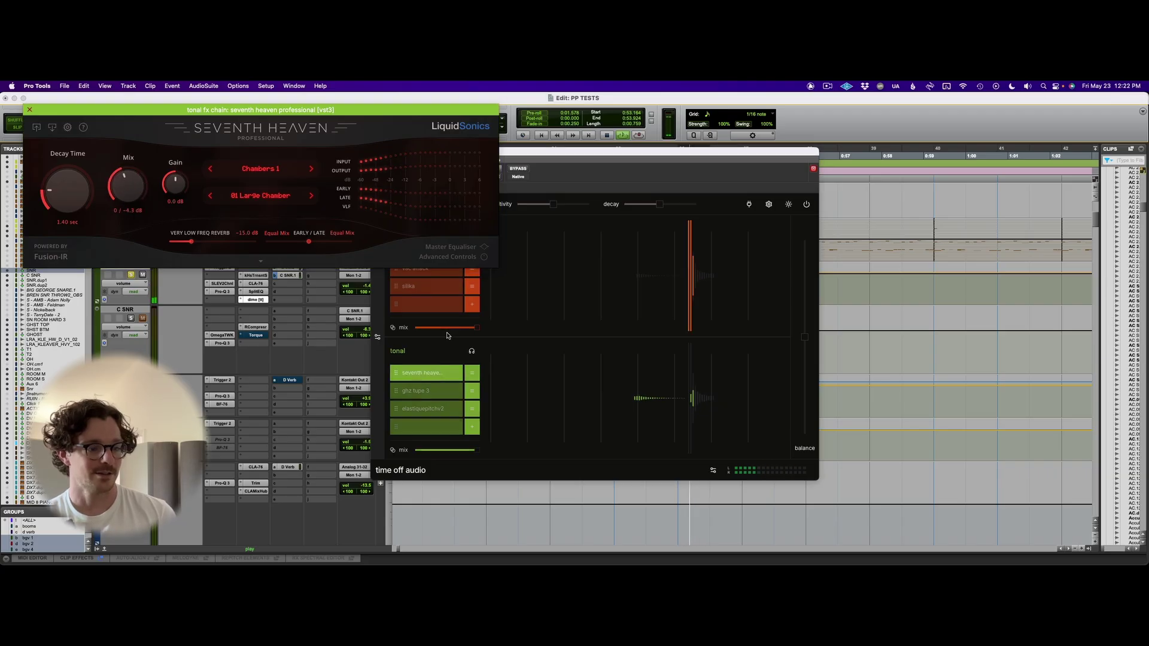
{"action": "left_click", "coordinate": [477, 352]}
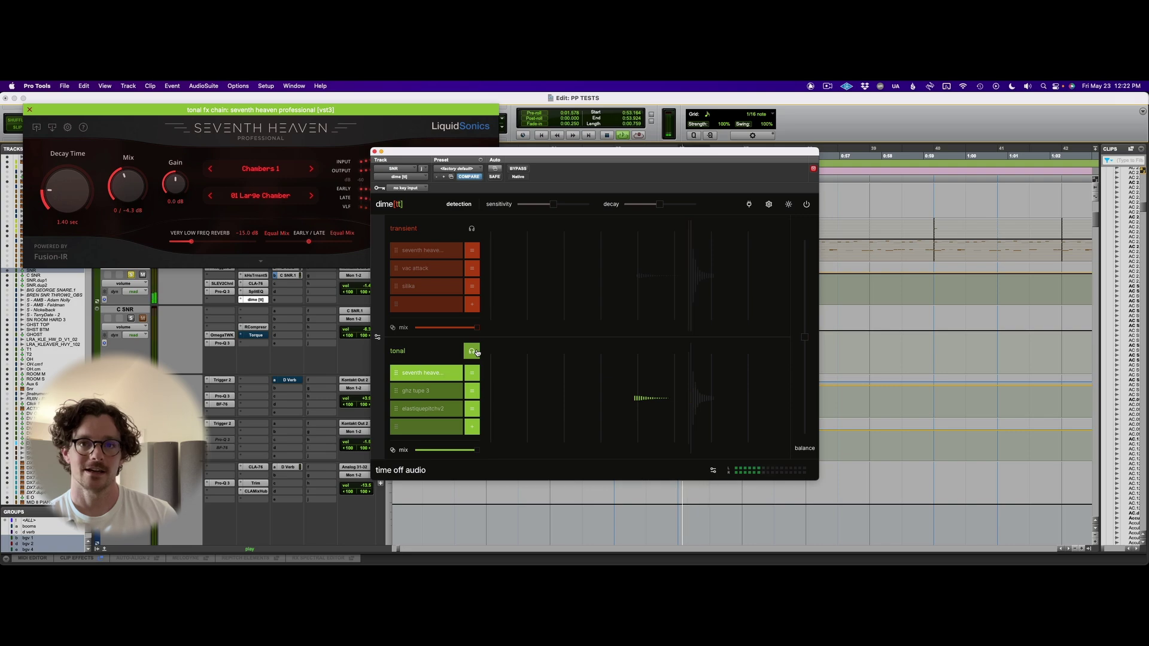
{"action": "left_click", "coordinate": [477, 353]}
Set the tonal reverb's mix to Dry and close its settings.
{"action": "left_click", "coordinate": [180, 299]}
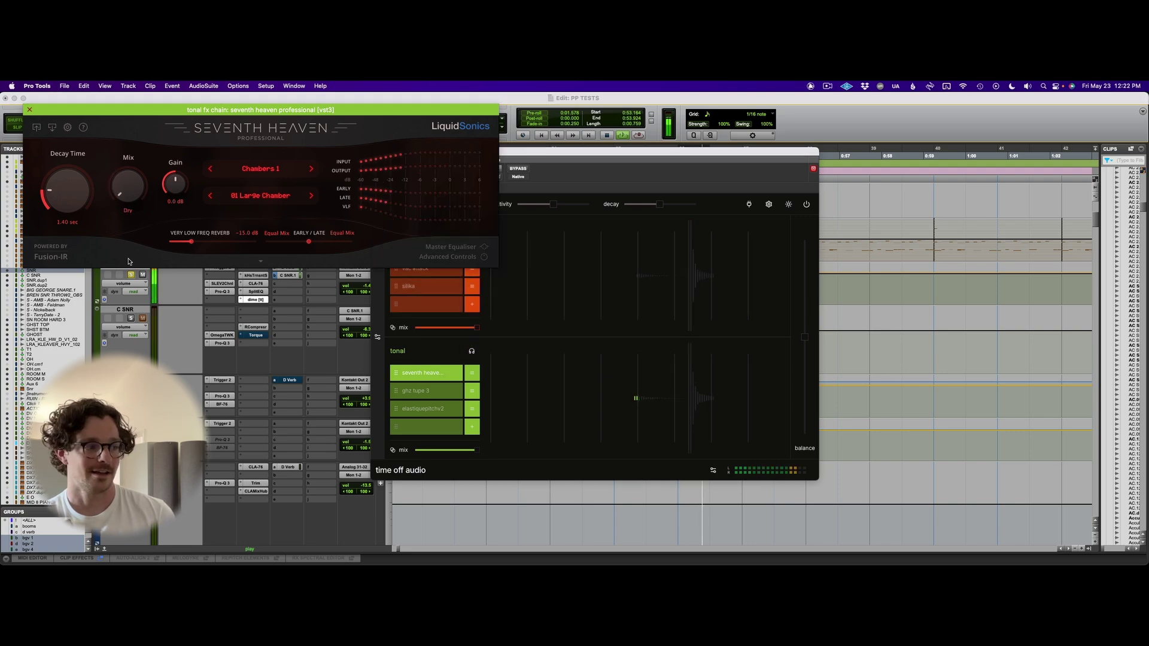
{"action": "left_click", "coordinate": [30, 110]}
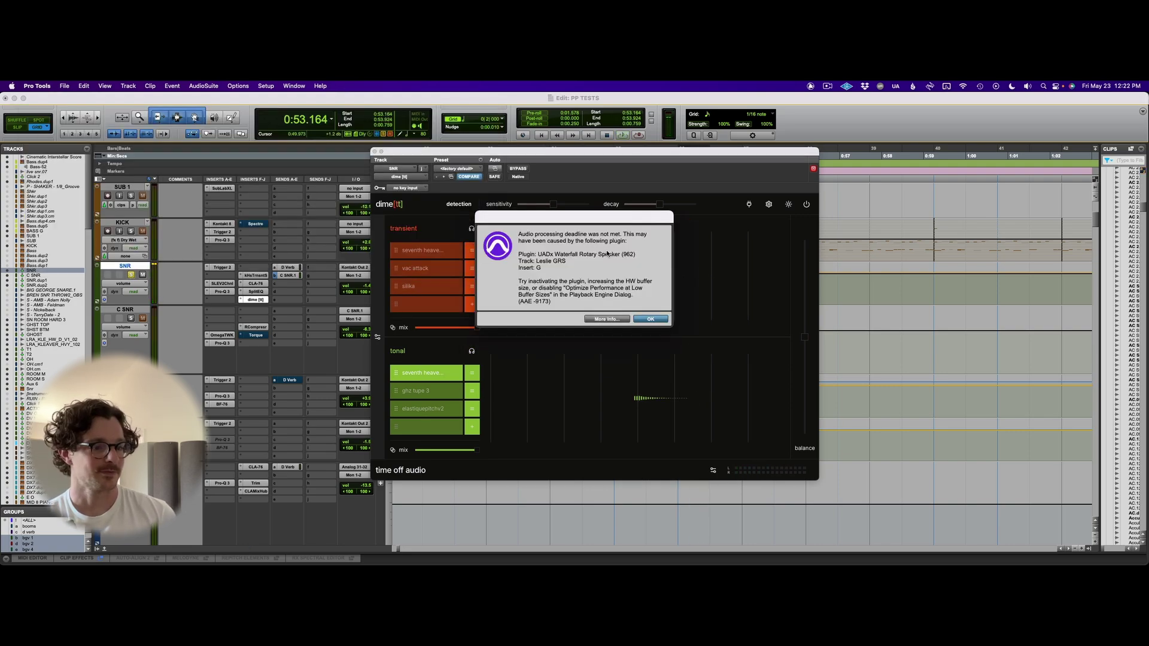
{"action": "key", "text": "Return"}
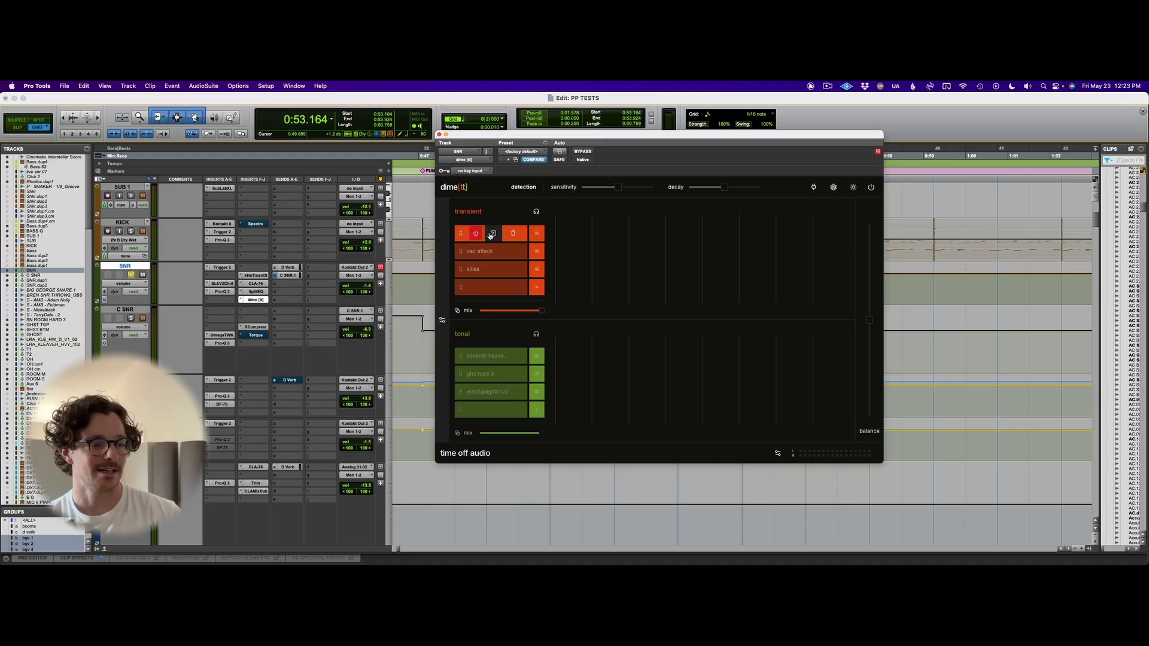
Set the transient chain's seventh heaven reverb mix to about -3.7 / 0 dB and audition the transient signal soloed.
{"action": "left_click", "coordinate": [492, 233]}
{"action": "key", "text": "space"}
{"action": "left_click_drag", "start_coordinate": [694, 217], "coordinate": [698, 182]}
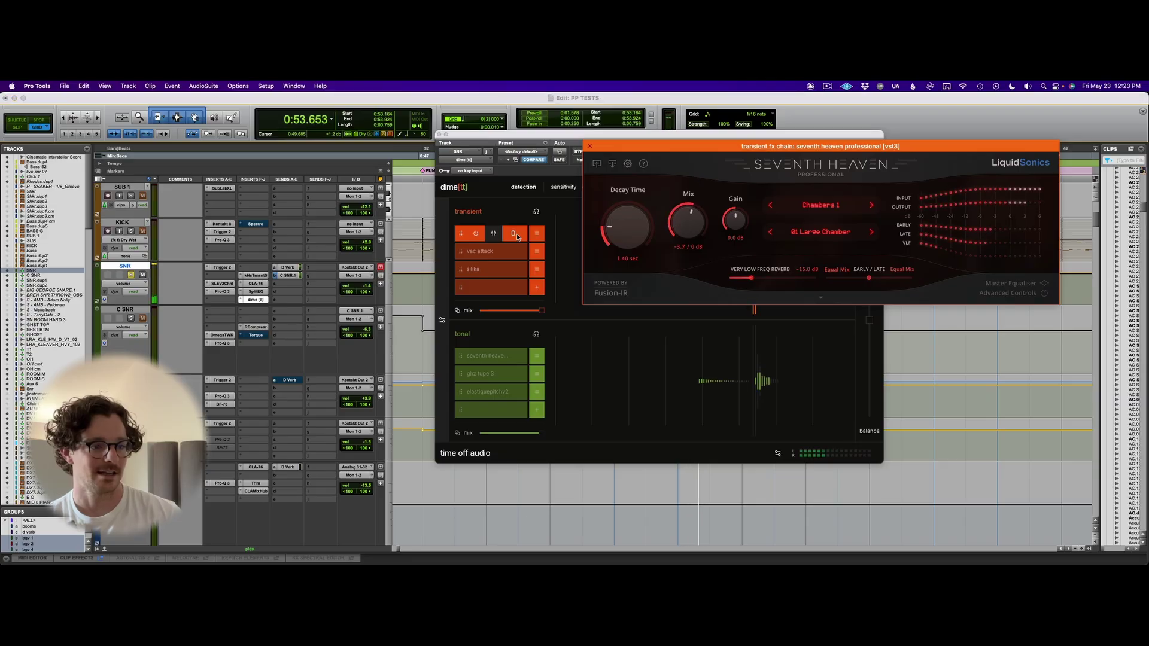
{"action": "left_click", "coordinate": [537, 213]}
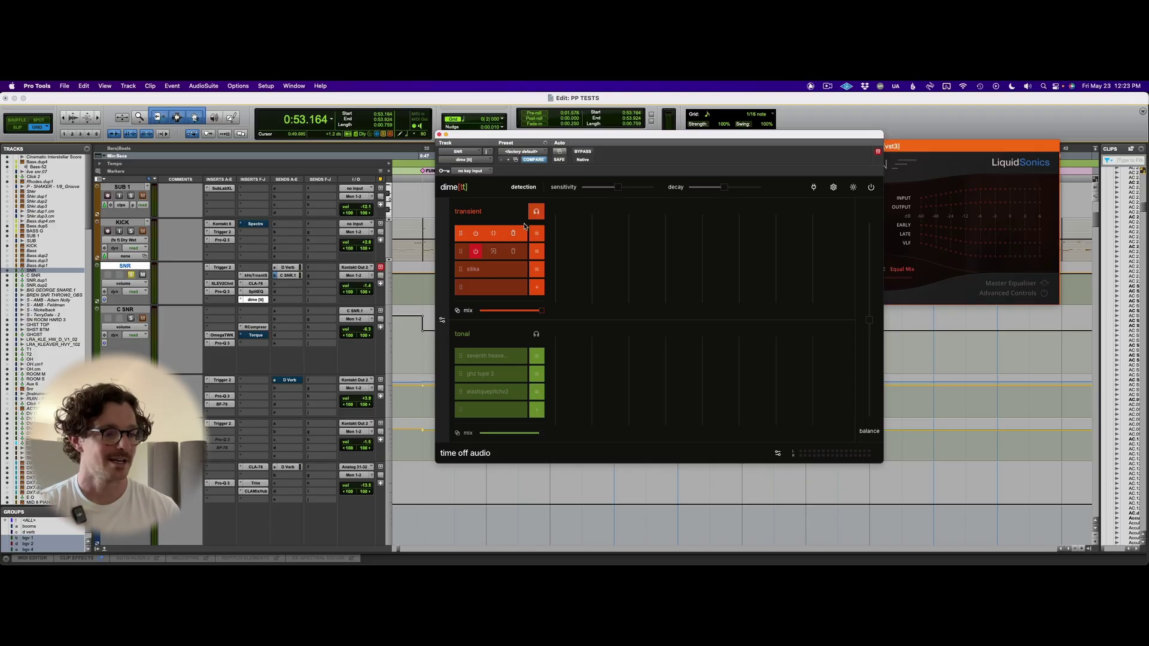
{"action": "left_click", "coordinate": [536, 214]}
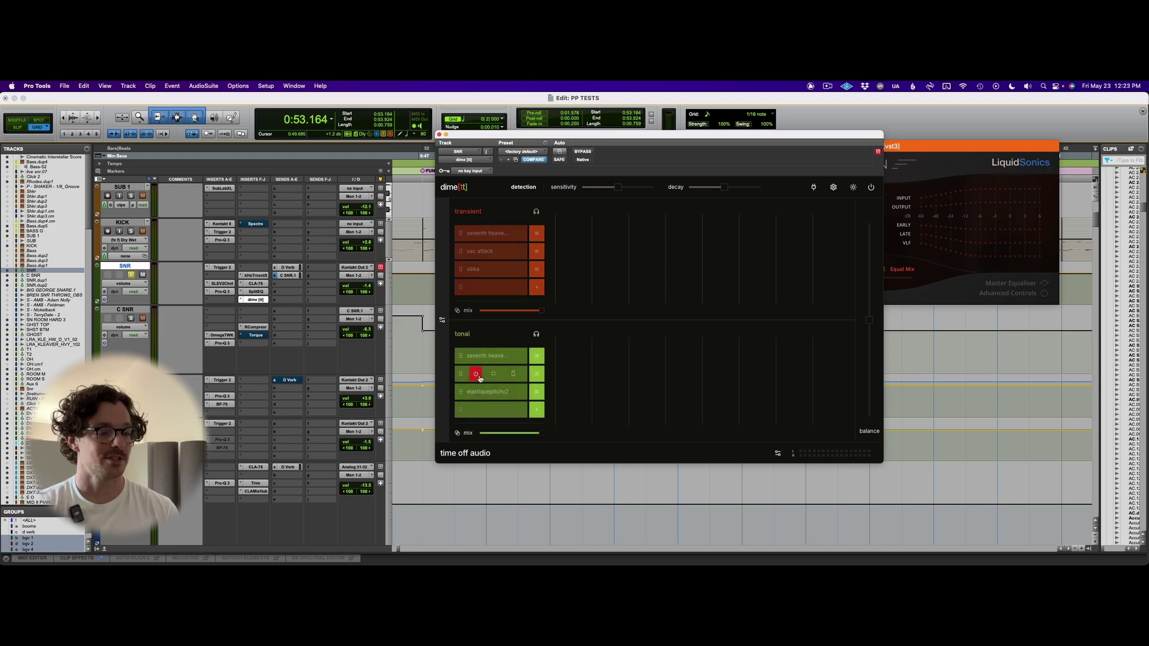
Play the snare while adjusting the tonal chain's mix and toggling its seventh heaven reverb.
{"action": "key", "text": "space"}
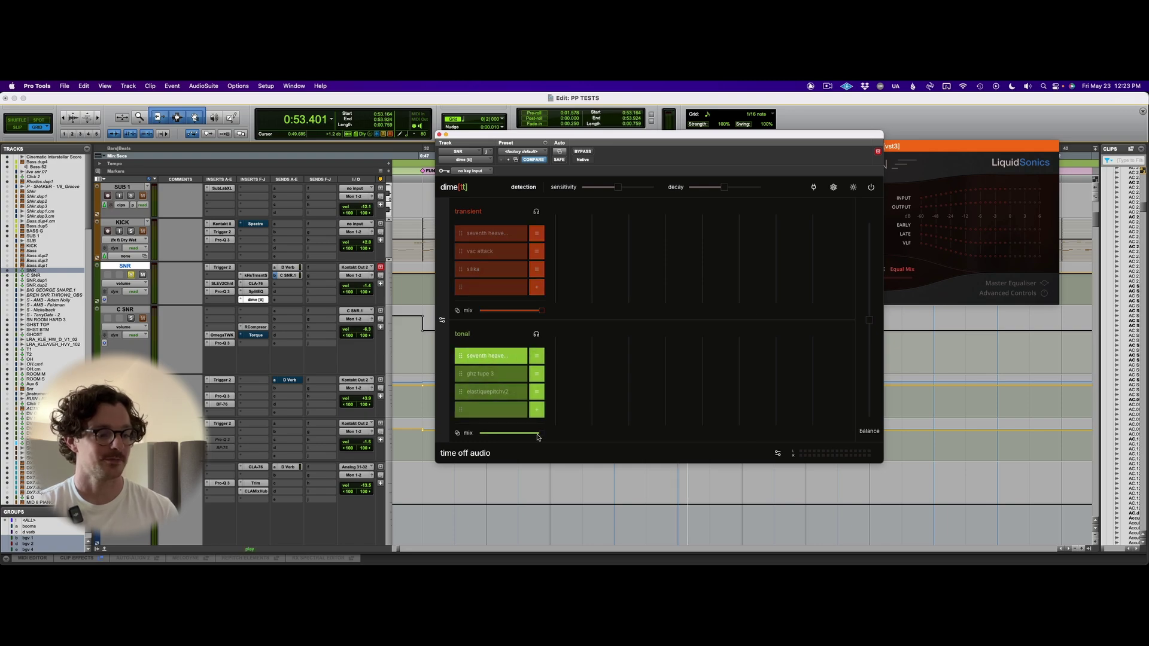
{"action": "mouse_move", "coordinate": [539, 433]}
{"action": "left_mouse_down"}
{"action": "mouse_move", "coordinate": [478, 435]}
{"action": "mouse_move", "coordinate": [538, 433]}
{"action": "left_mouse_up"}
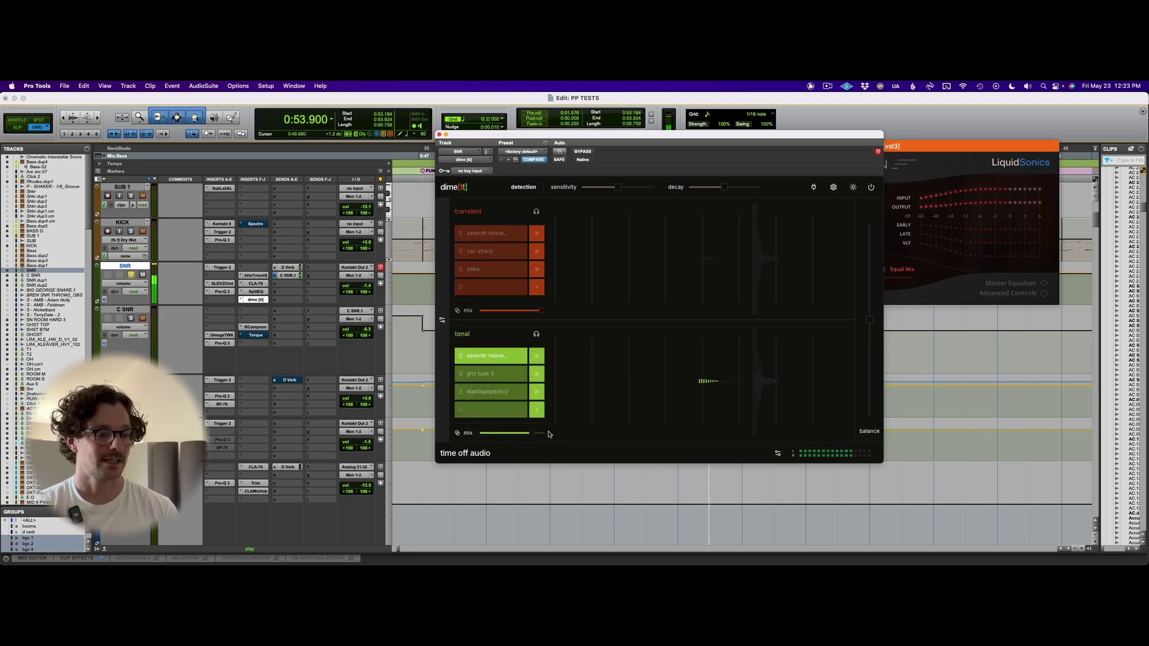
{"action": "left_click", "coordinate": [475, 356]}
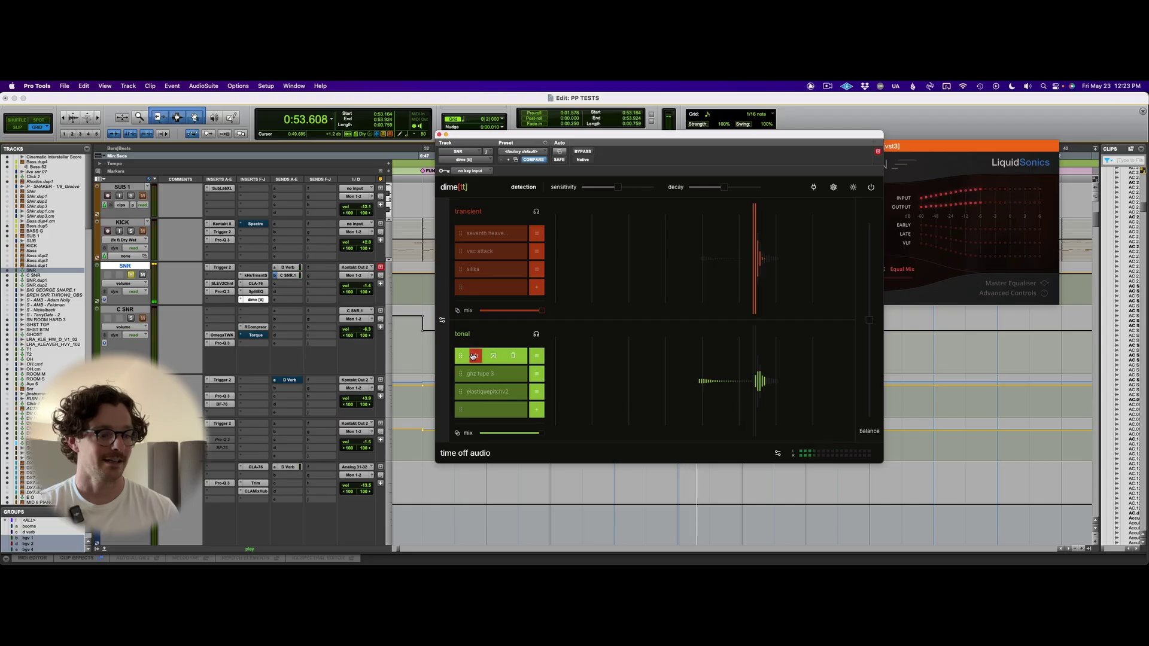
{"action": "key", "text": "space"}
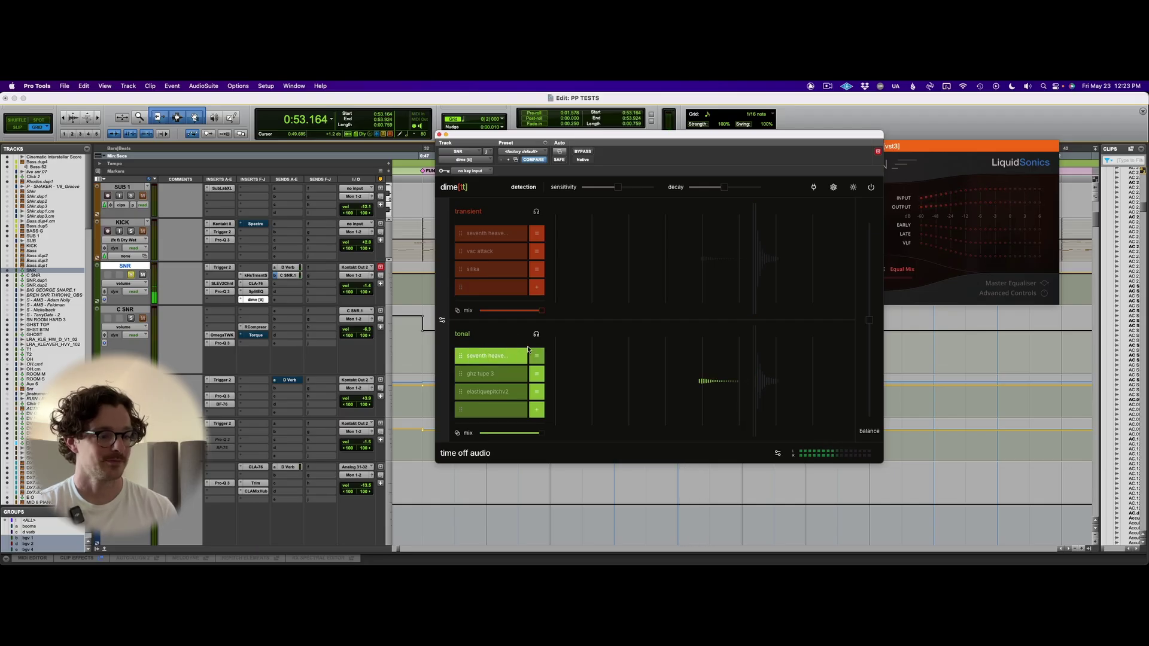
Set the tonal seventh heaven reverb's mix to 0 / -1.4 dB, lower the tonal chain's mix to about half during playback, and close both reverb windows.
{"action": "left_click", "coordinate": [494, 358]}
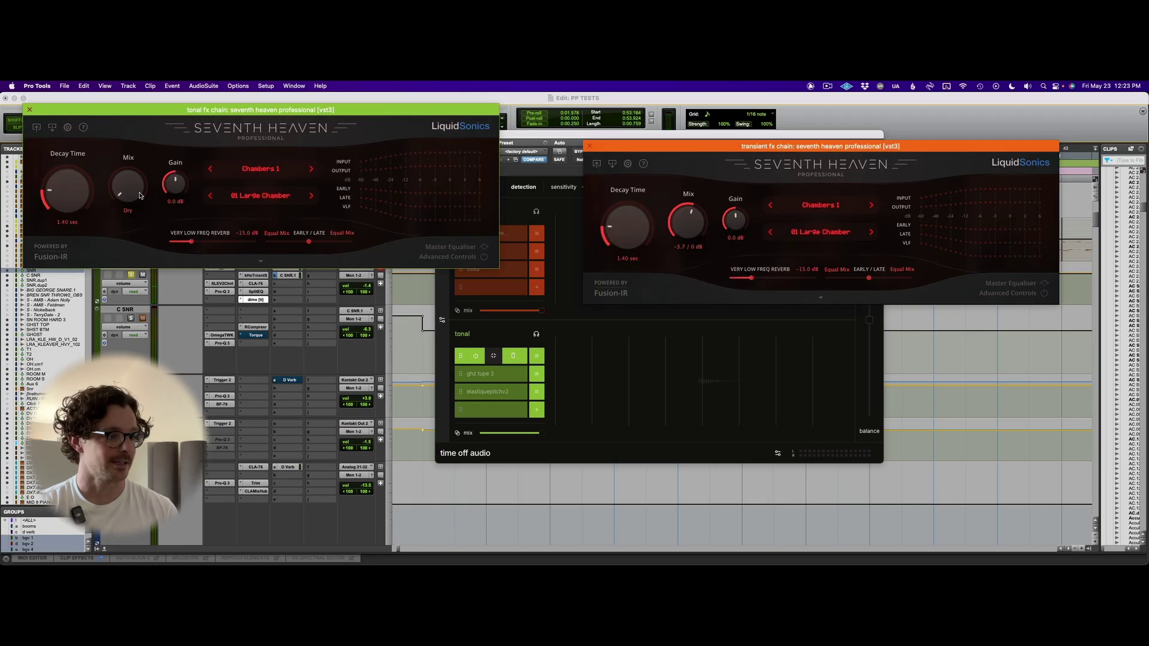
{"action": "left_click", "coordinate": [572, 381]}
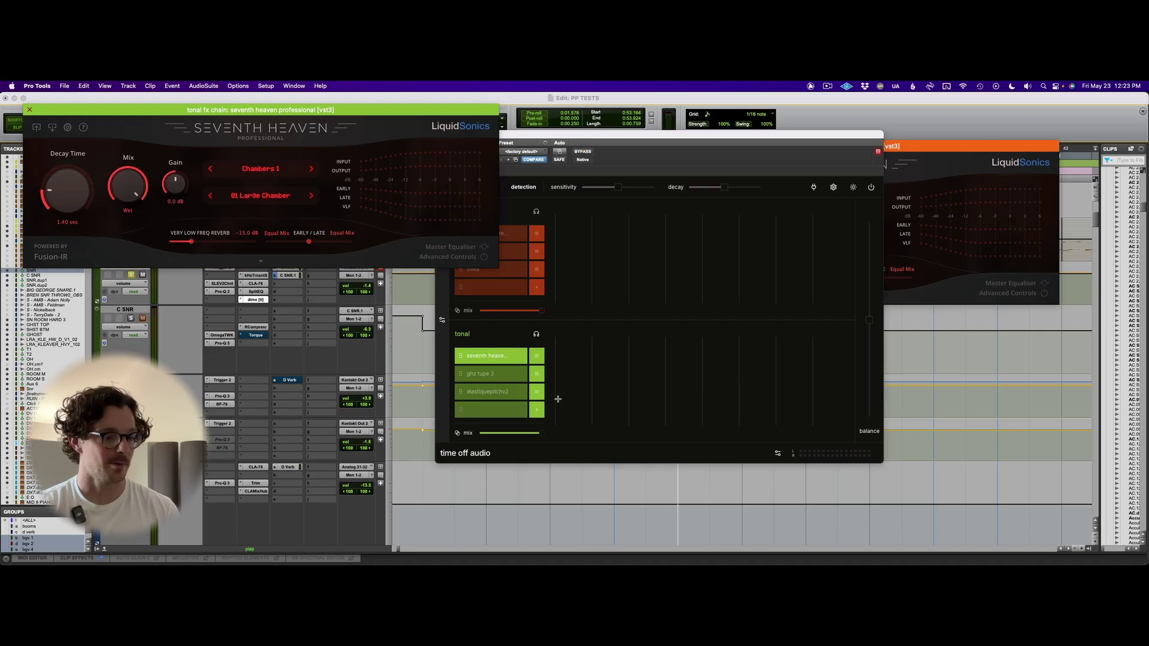
{"action": "key", "text": "space"}
{"action": "left_click_drag", "start_coordinate": [539, 432], "coordinate": [514, 434]}
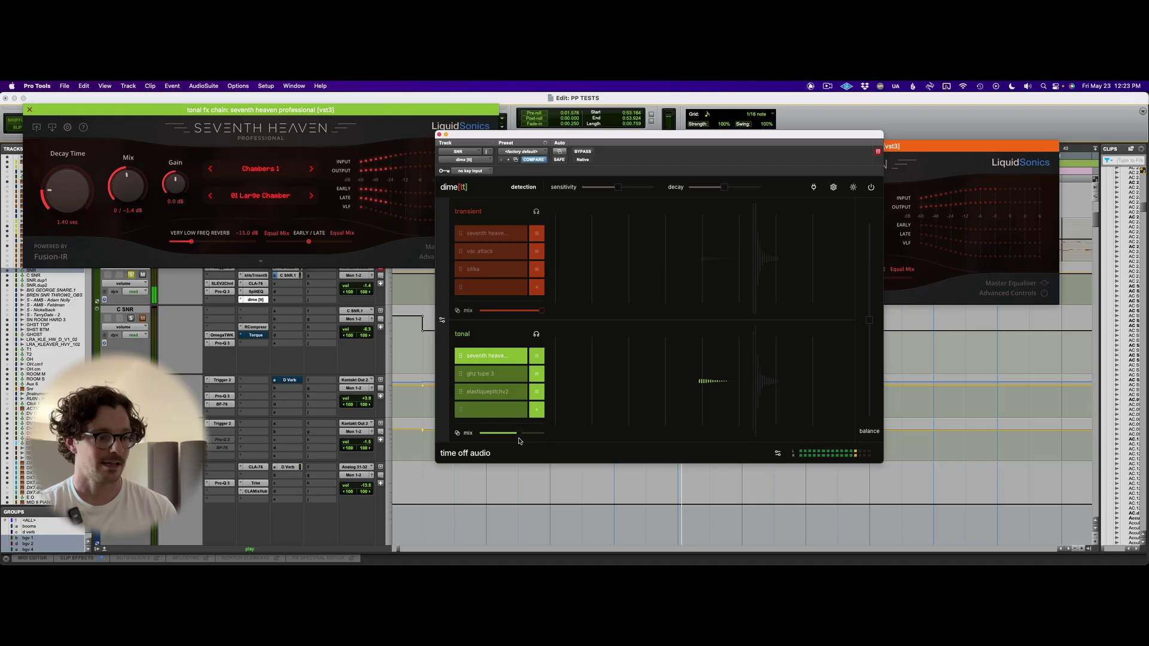
{"action": "left_click_drag", "start_coordinate": [520, 442], "coordinate": [517, 441]}
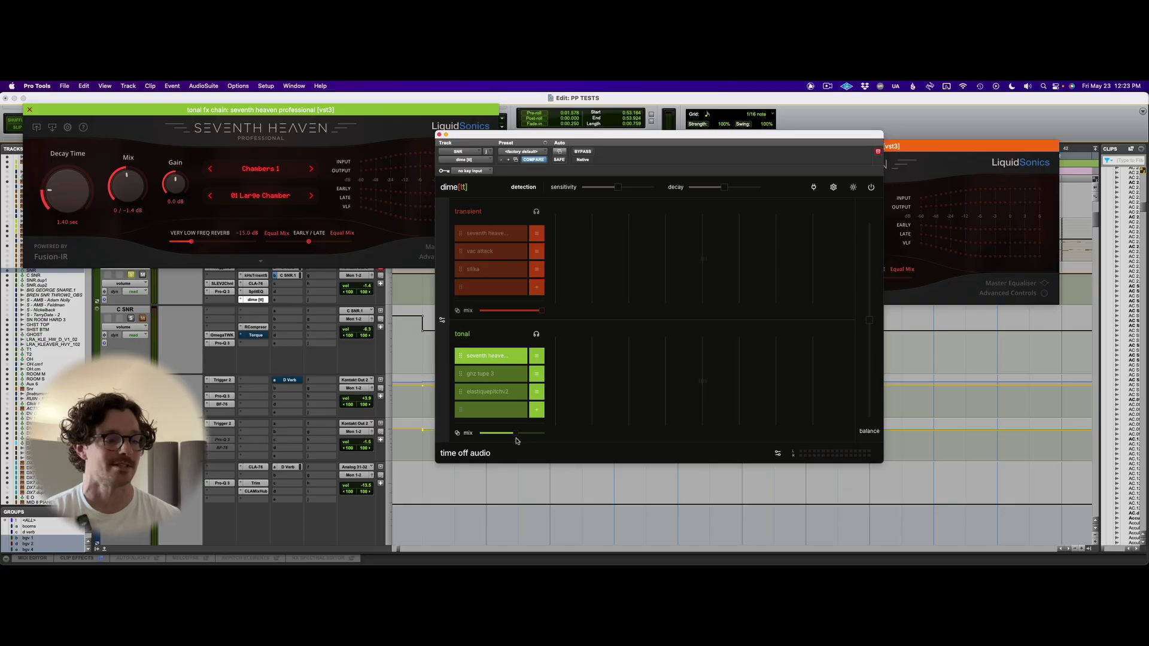
{"action": "left_click", "coordinate": [288, 258]}
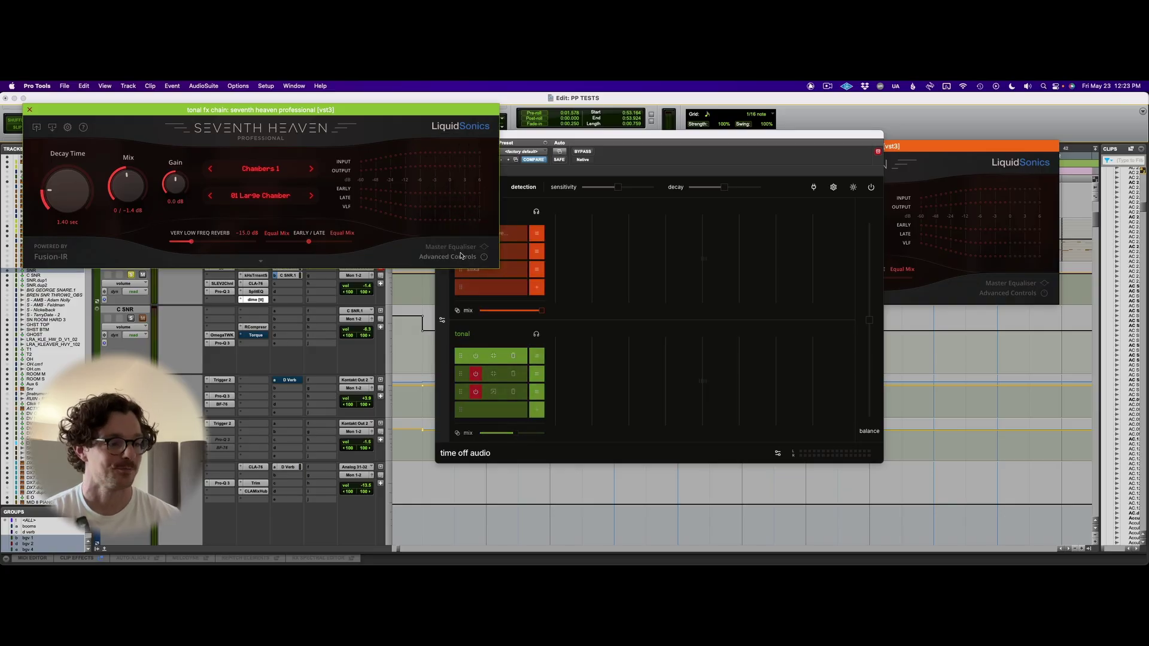
{"action": "left_click", "coordinate": [29, 109]}
{"action": "left_click", "coordinate": [590, 146]}
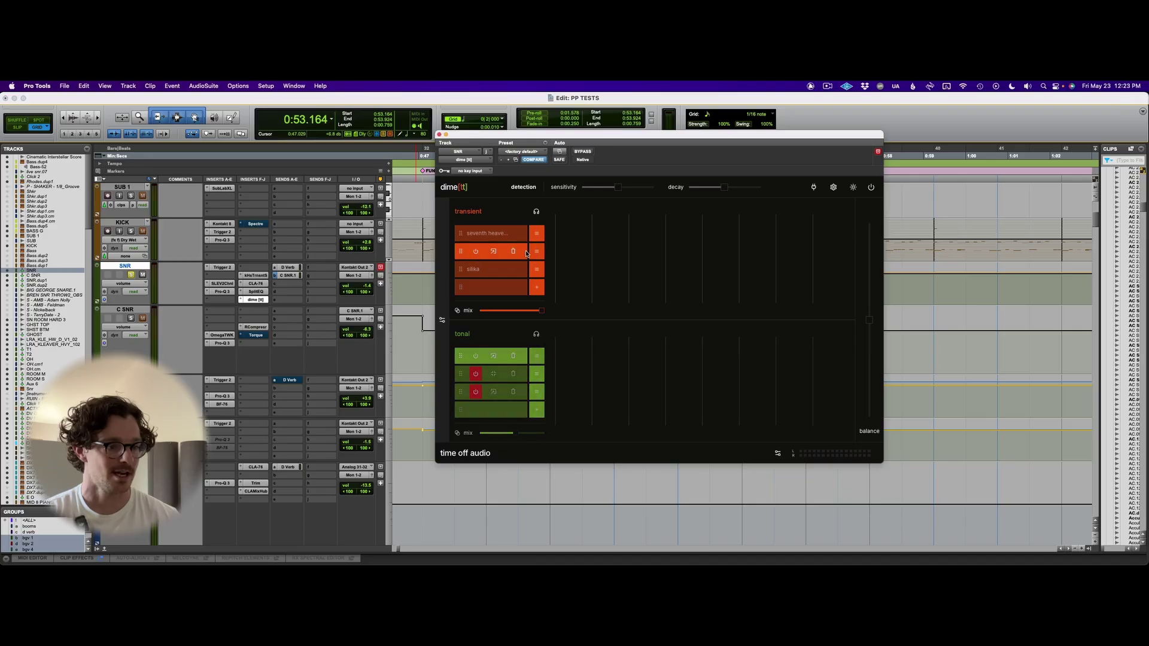
Open the transient chain's vac attack limiter and reset its LF push, HF push and THD to 0.
{"action": "left_click", "coordinate": [496, 254]}
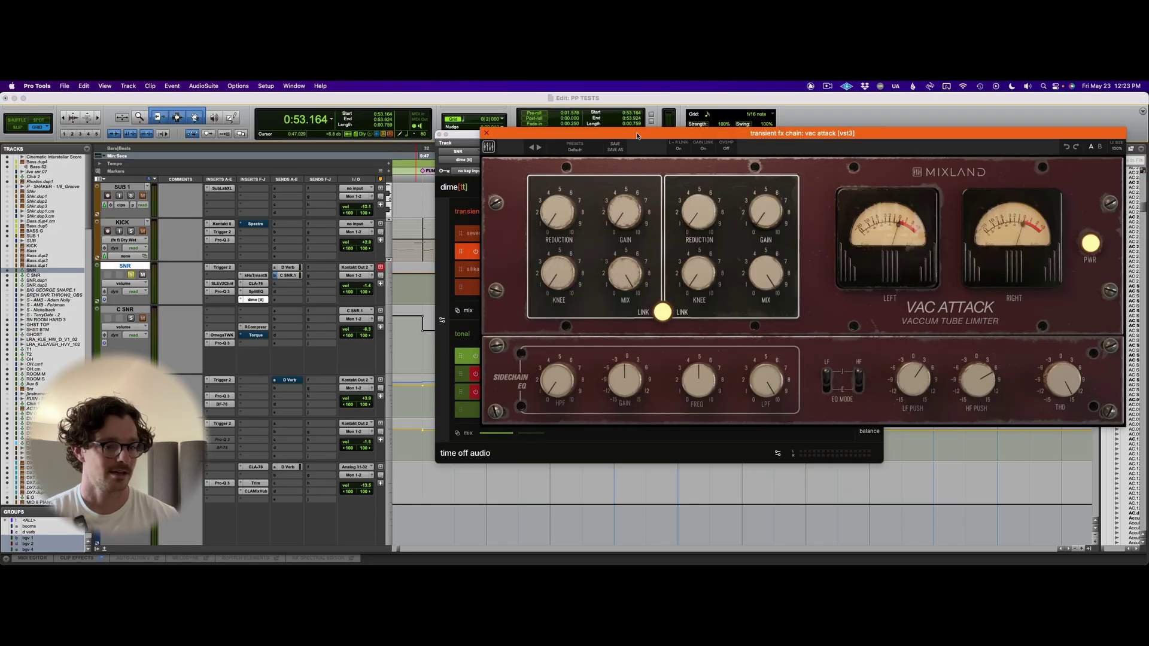
{"action": "left_click_drag", "start_coordinate": [637, 135], "coordinate": [344, 148]}
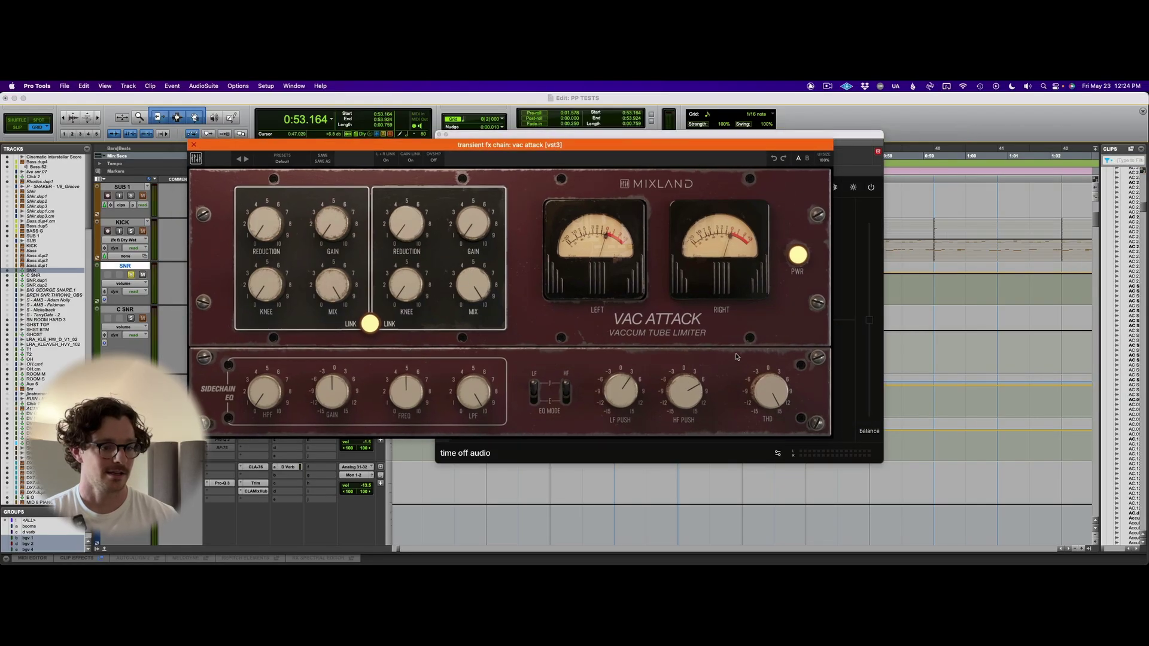
{"action": "double_click", "coordinate": [619, 398]}
{"action": "double_click", "coordinate": [684, 395]}
{"action": "double_click", "coordinate": [768, 396]}
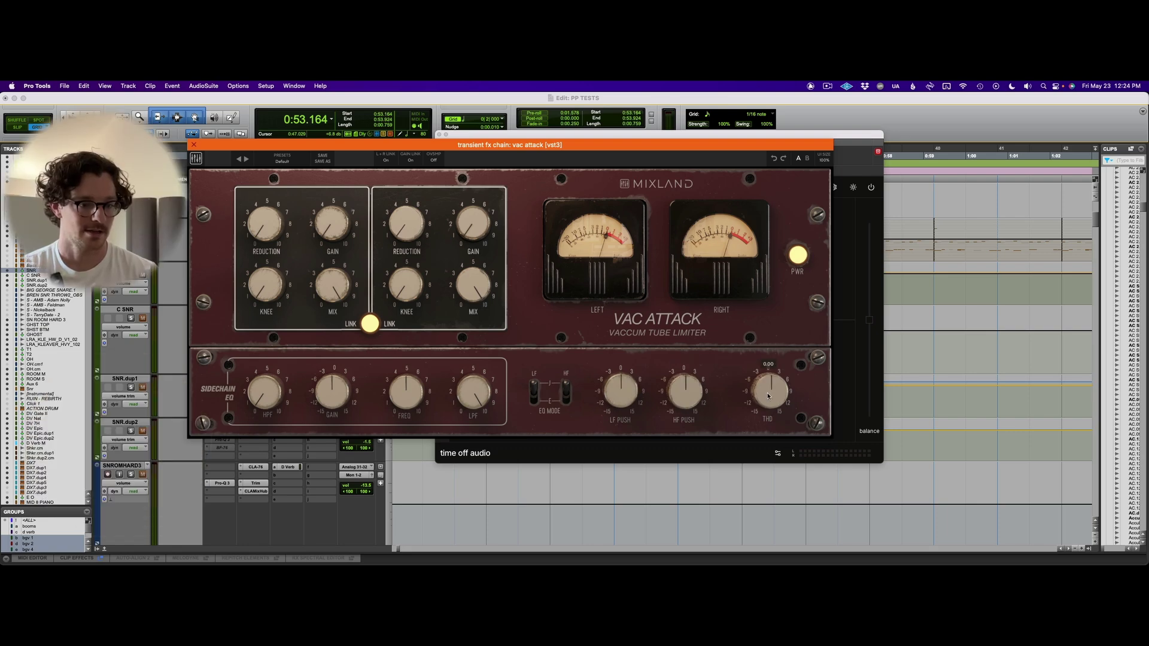
Enable vac attack in the transient chain, solo the transient signal and start playback.
{"action": "left_click_drag", "start_coordinate": [580, 145], "coordinate": [608, 397]}
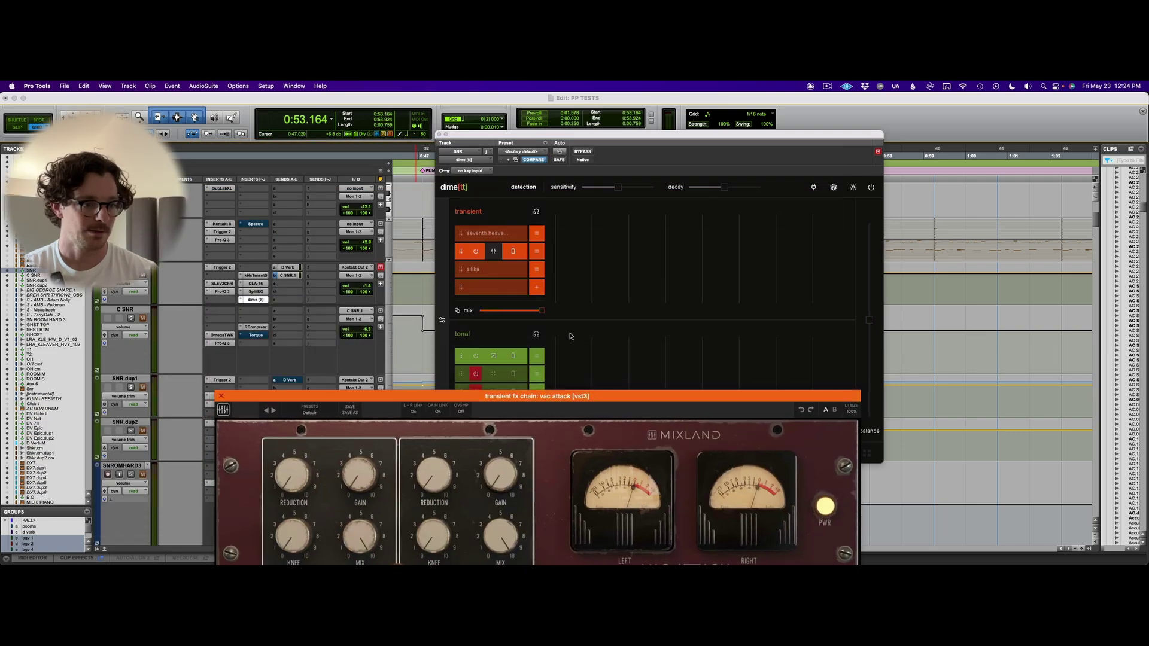
{"action": "left_click", "coordinate": [529, 251]}
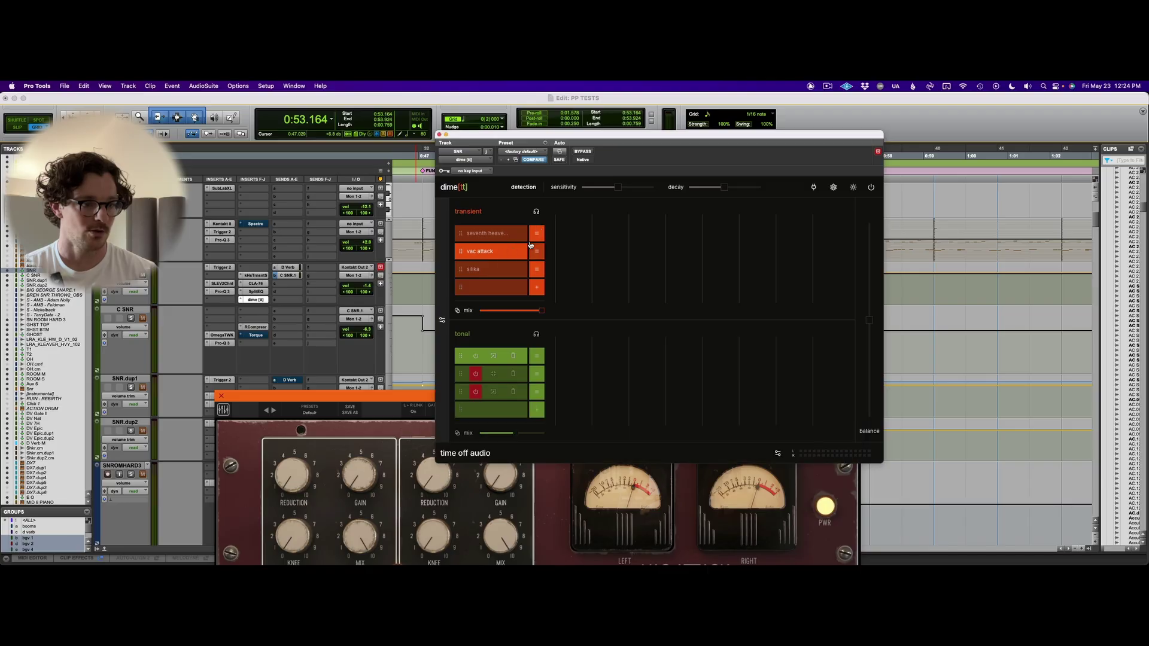
{"action": "left_click", "coordinate": [536, 233]}
{"action": "left_click", "coordinate": [533, 242]}
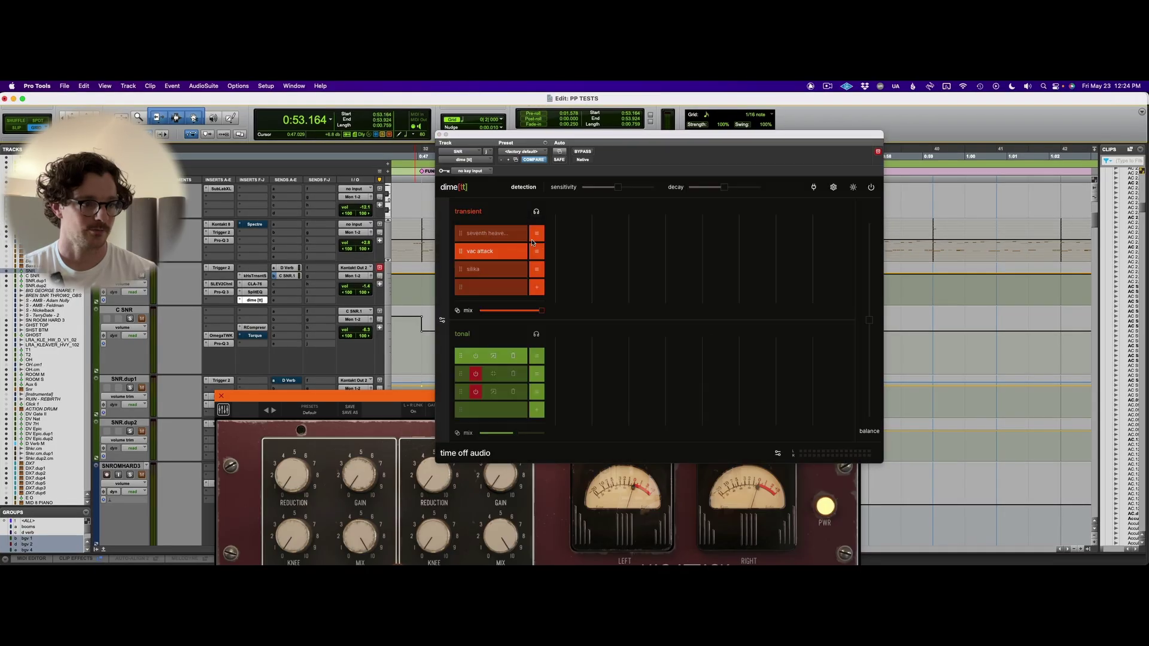
{"action": "left_click", "coordinate": [537, 212]}
{"action": "key", "text": "space"}
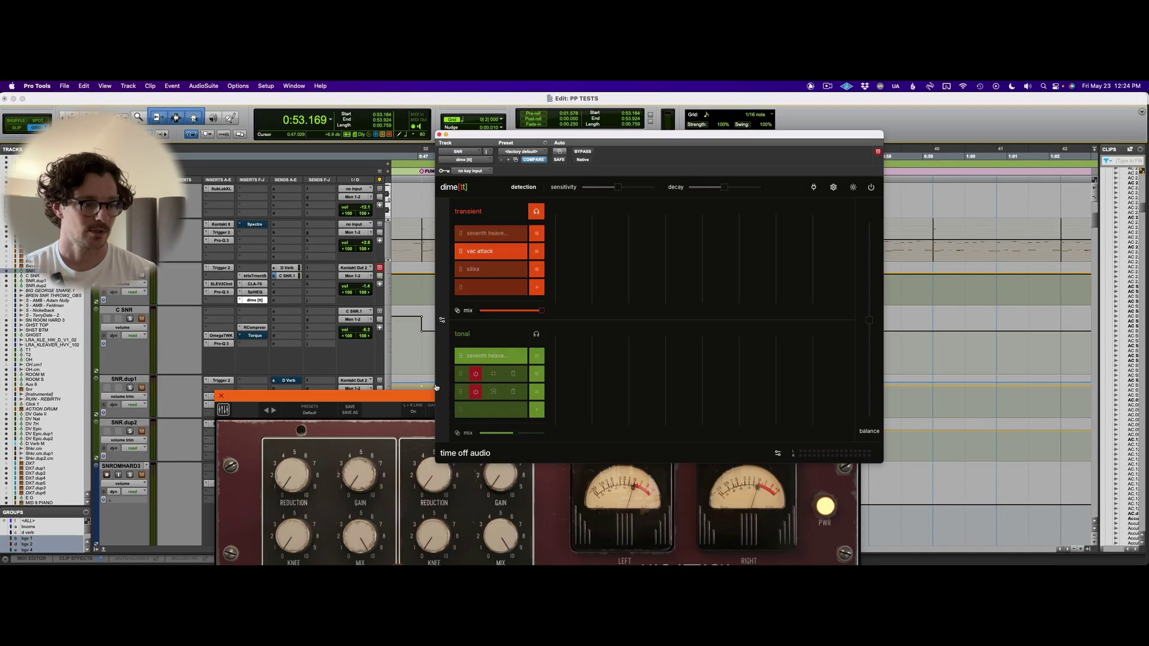
Raise vac attack's THD to about 13.54, adjust its LF and HF push, and set the transient chain's mix to 97%.
{"action": "left_click", "coordinate": [422, 395]}
{"action": "left_click_drag", "start_coordinate": [421, 395], "coordinate": [442, 143]}
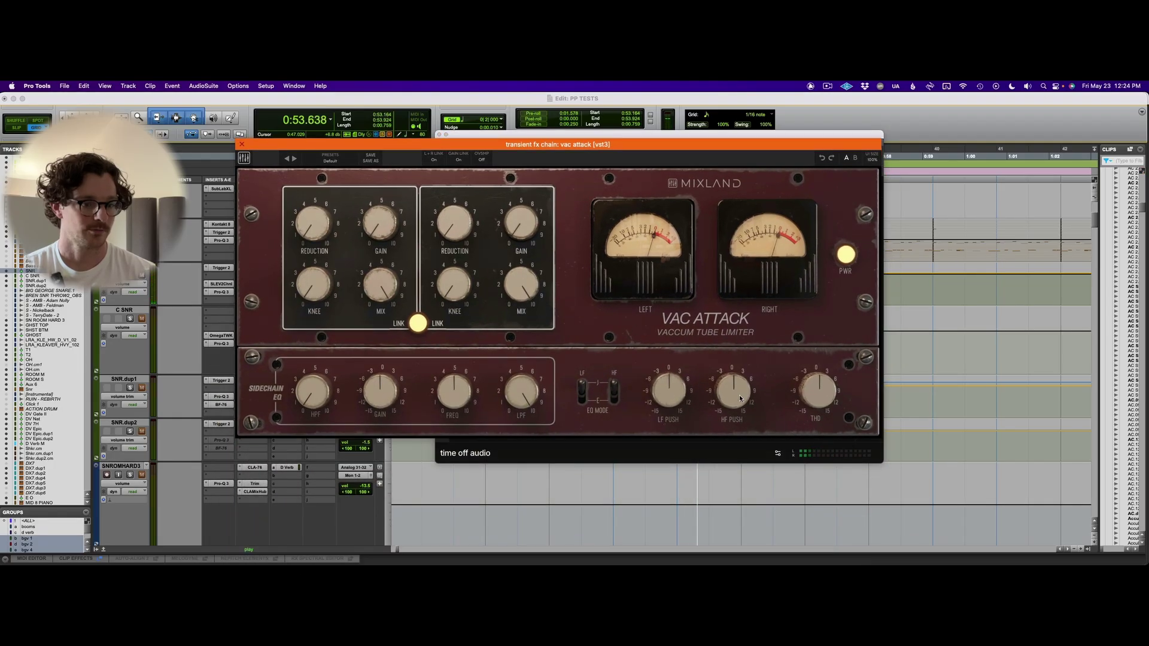
{"action": "left_click_drag", "start_coordinate": [811, 384], "coordinate": [813, 372]}
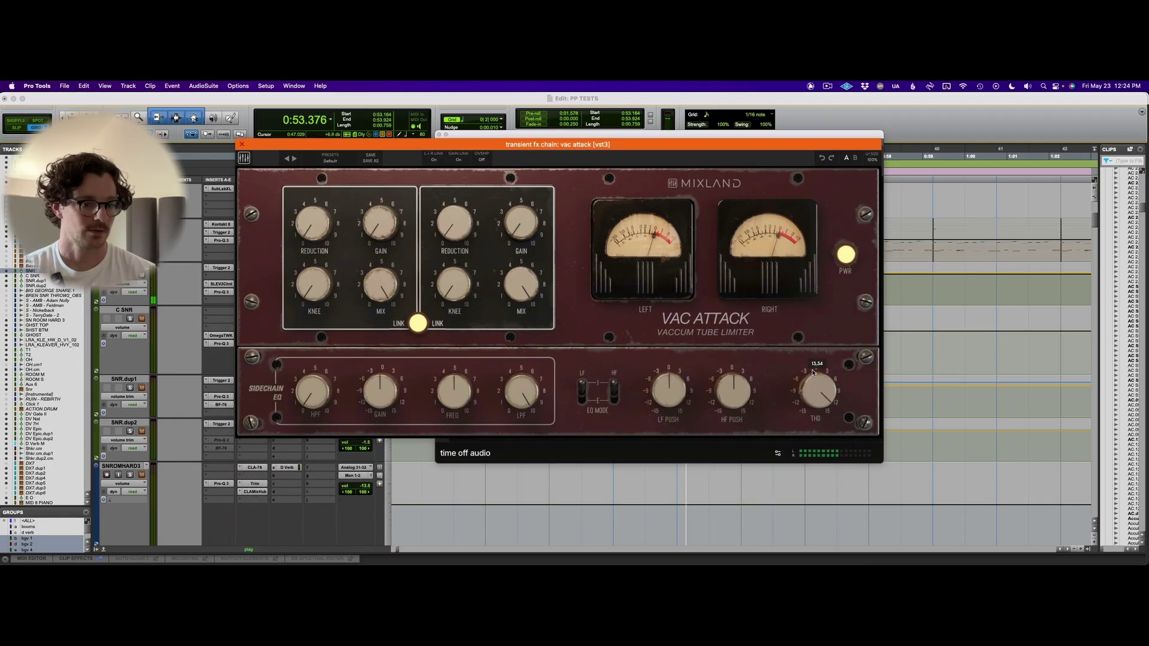
{"action": "left_click_drag", "start_coordinate": [669, 392], "coordinate": [734, 385]}
{"action": "left_click", "coordinate": [242, 144]}
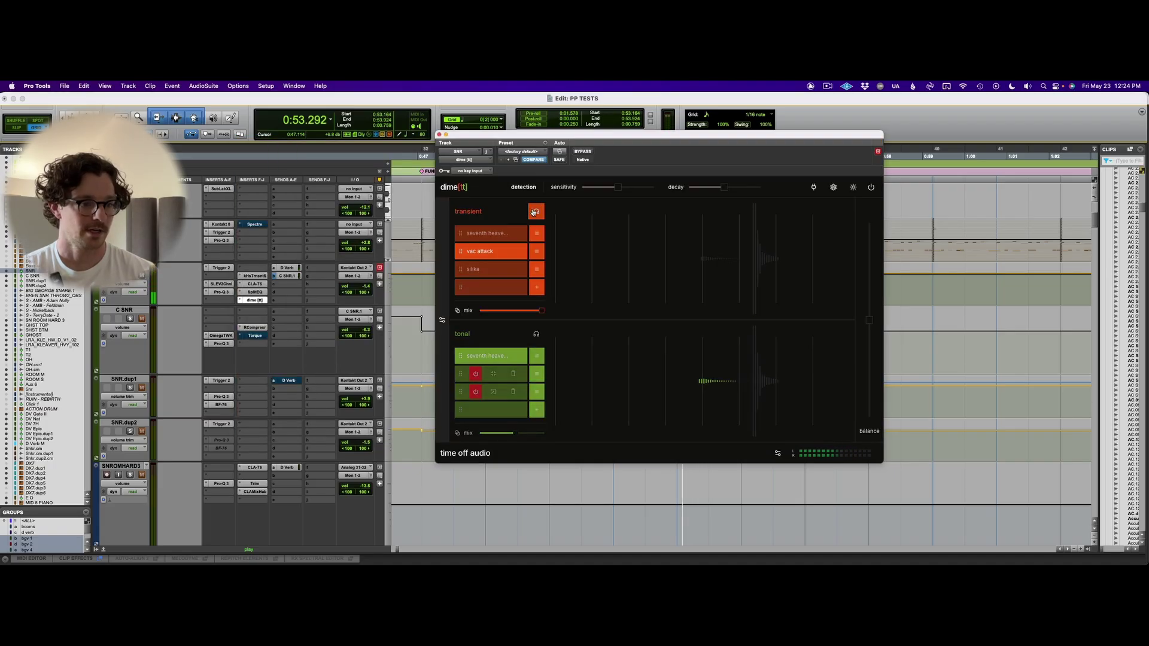
{"action": "mouse_move", "coordinate": [542, 311]}
{"action": "left_mouse_down"}
{"action": "mouse_move", "coordinate": [482, 309]}
{"action": "mouse_move", "coordinate": [541, 310]}
{"action": "left_mouse_up"}
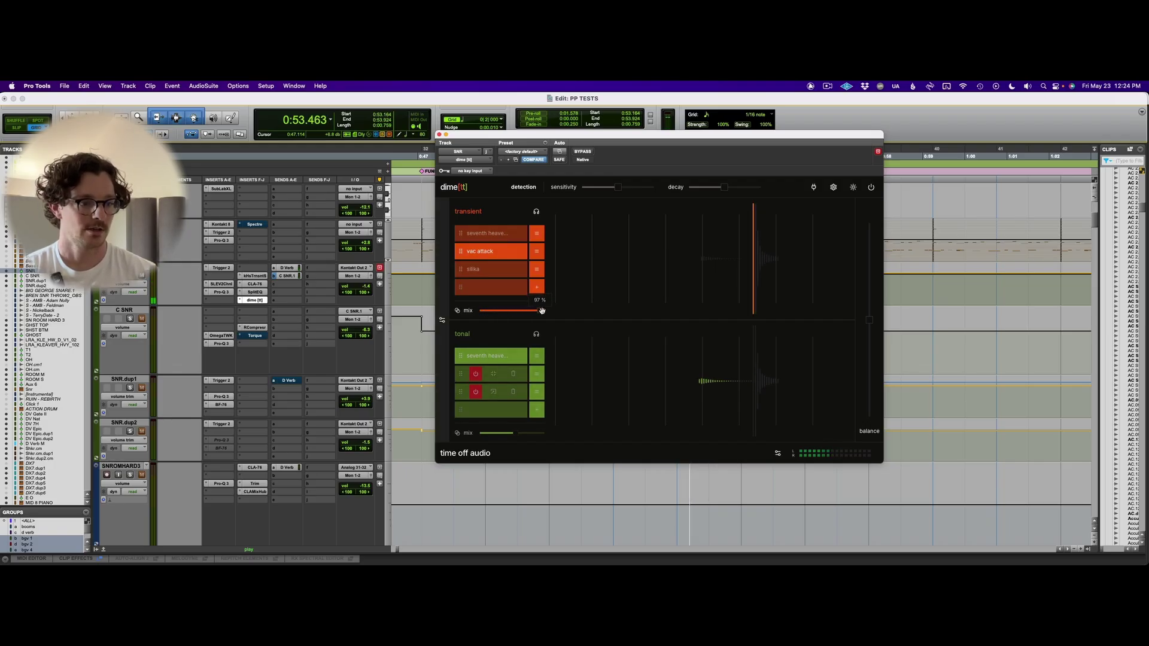
Switch the transient chain from vac attack to silika, raising silika's input to 20 dB and turning its Fury mode off.
{"action": "left_click", "coordinate": [476, 252]}
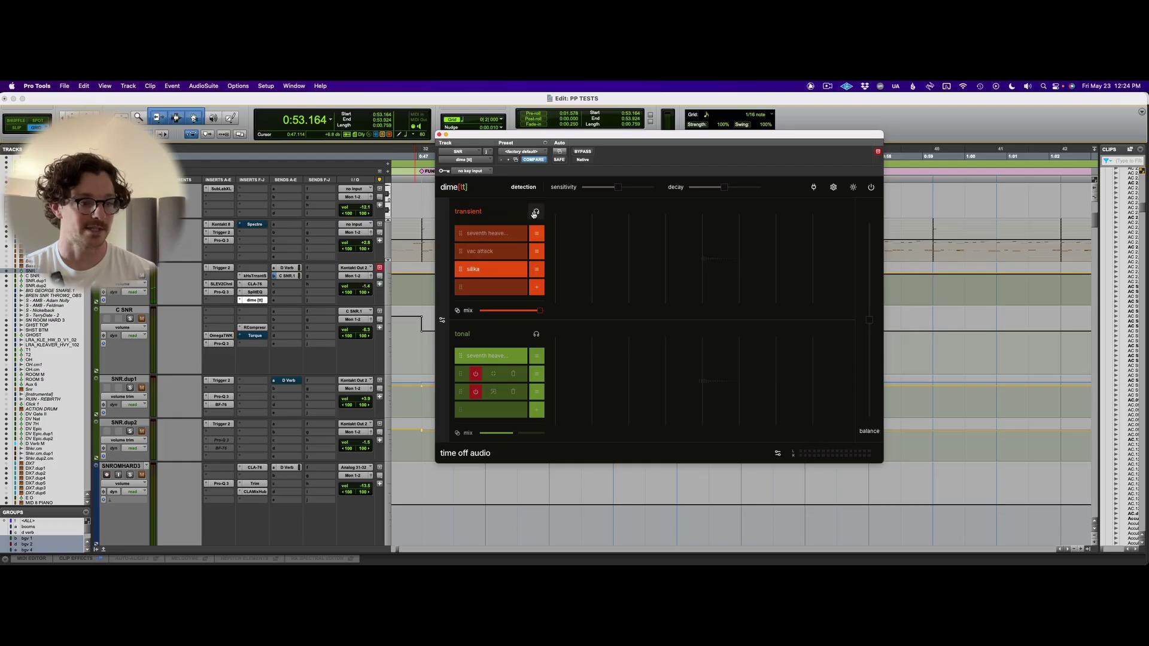
{"action": "left_click", "coordinate": [498, 271]}
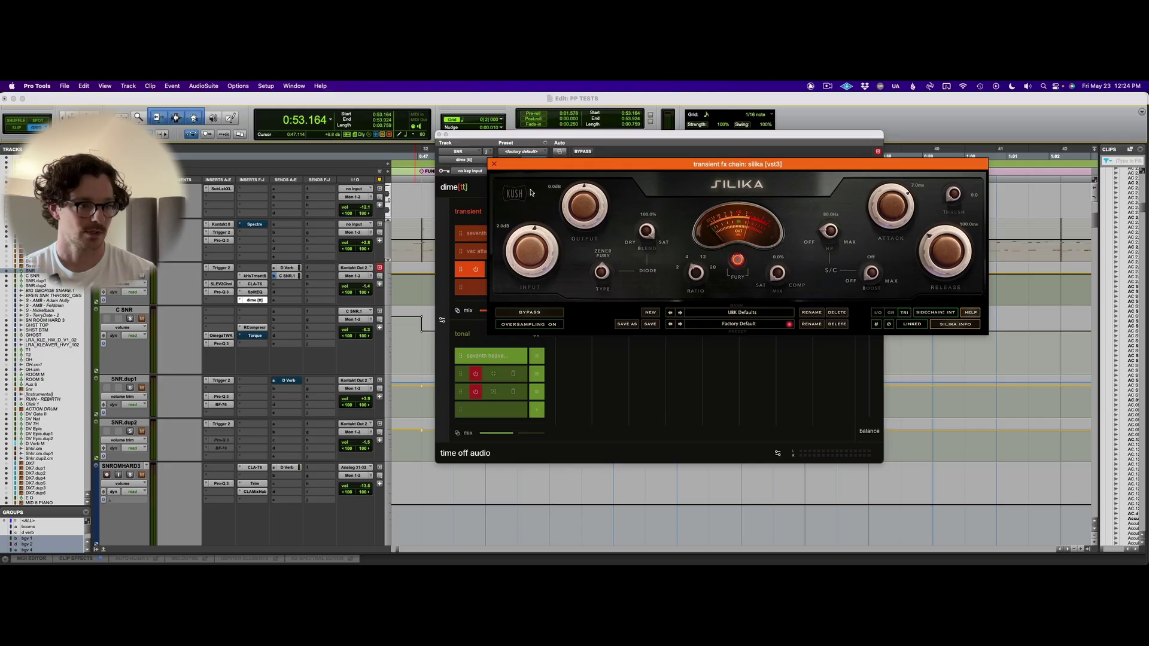
{"action": "left_click", "coordinate": [532, 98]}
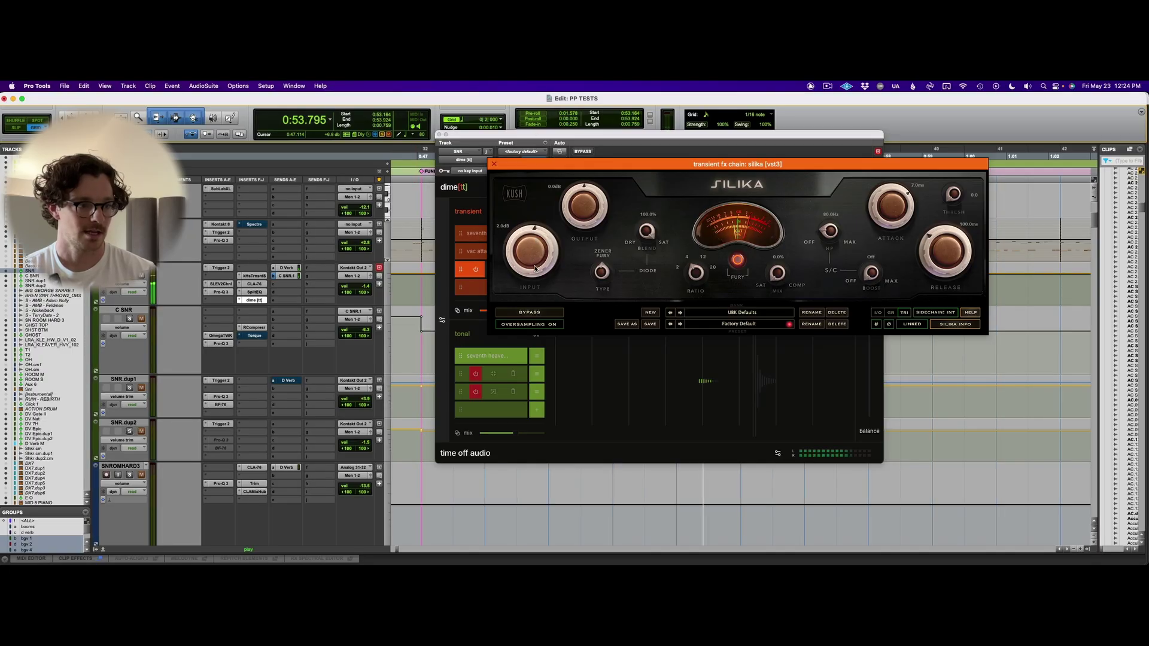
{"action": "left_click_drag", "start_coordinate": [534, 269], "coordinate": [537, 244]}
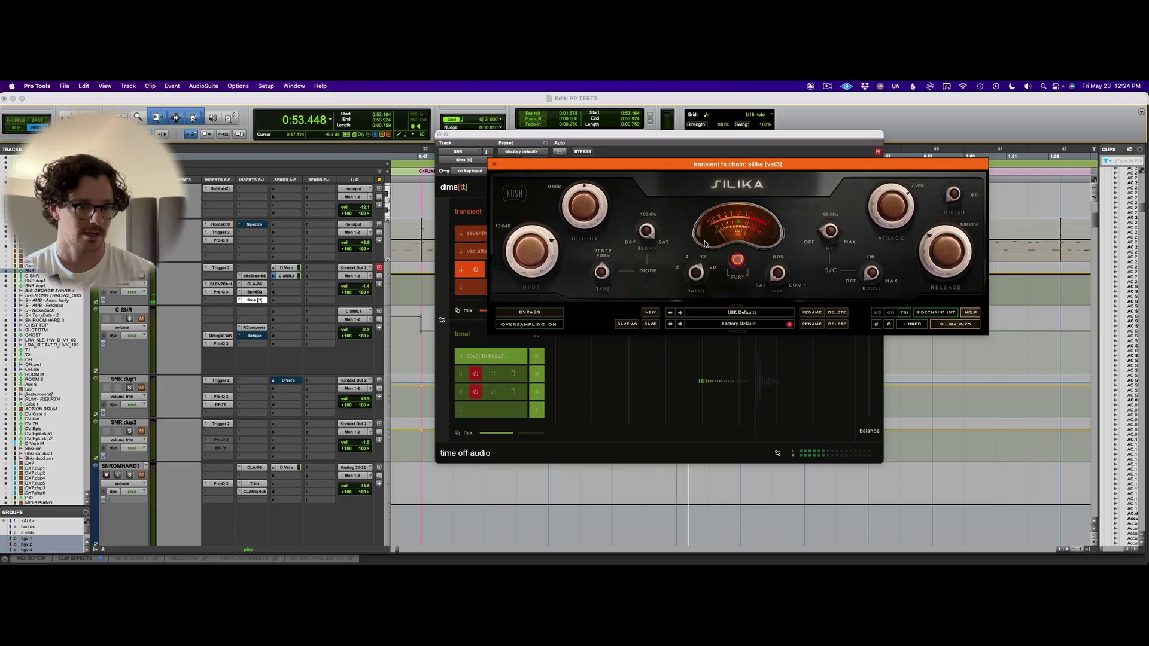
{"action": "left_click", "coordinate": [609, 271]}
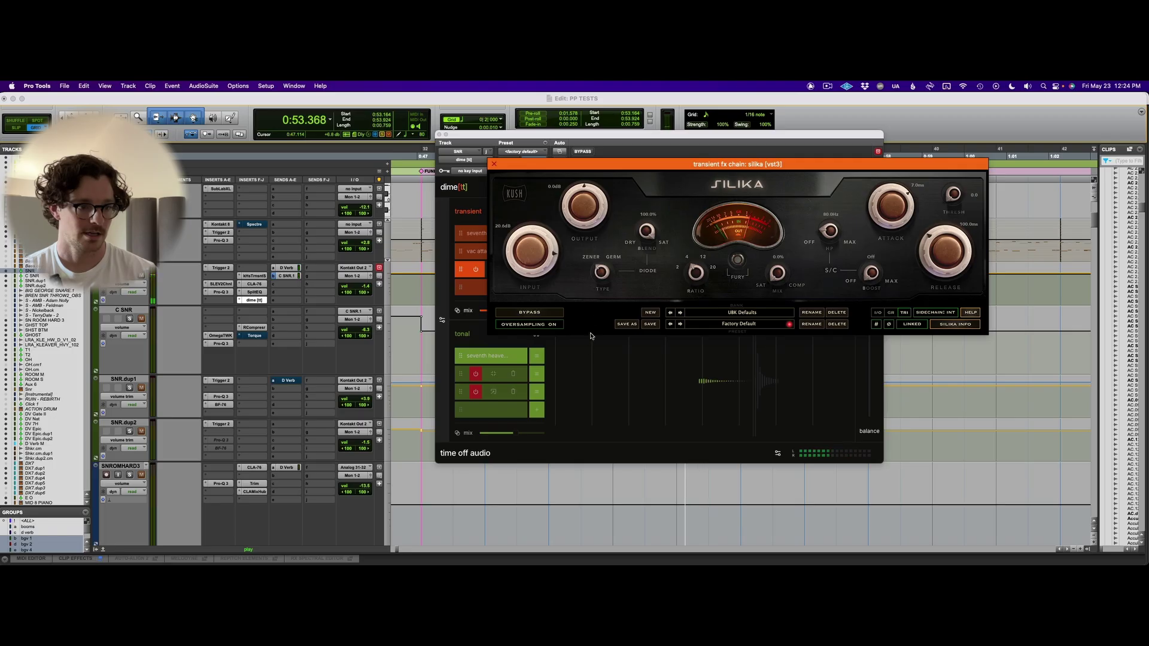
{"action": "left_click", "coordinate": [493, 164]}
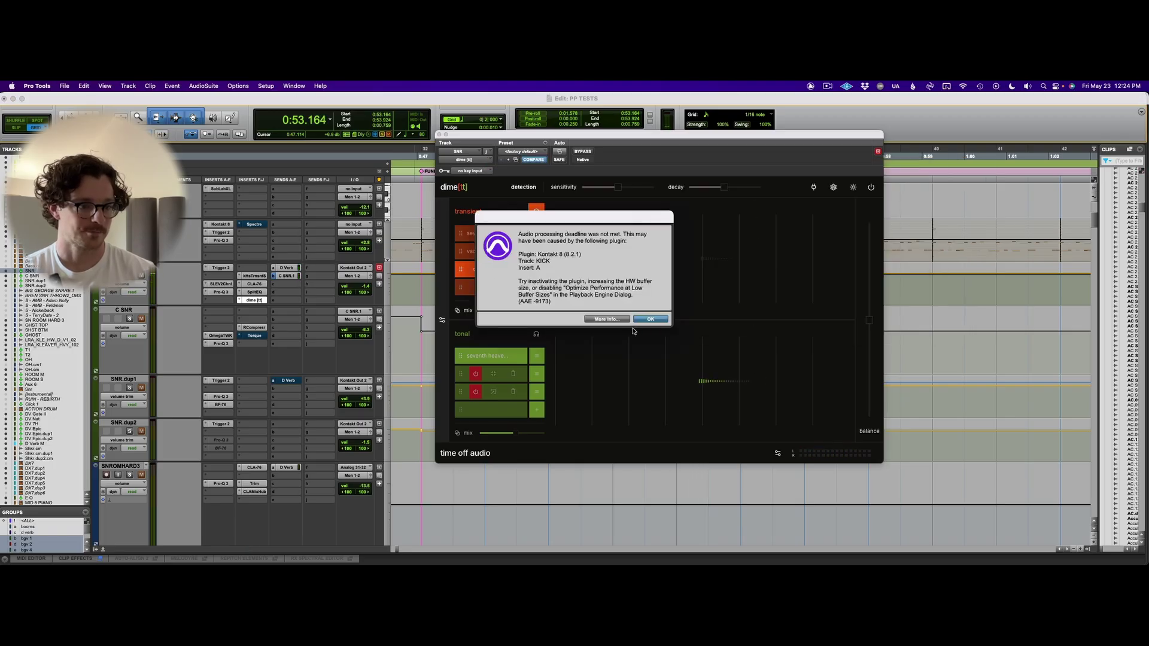
{"action": "left_click", "coordinate": [649, 319]}
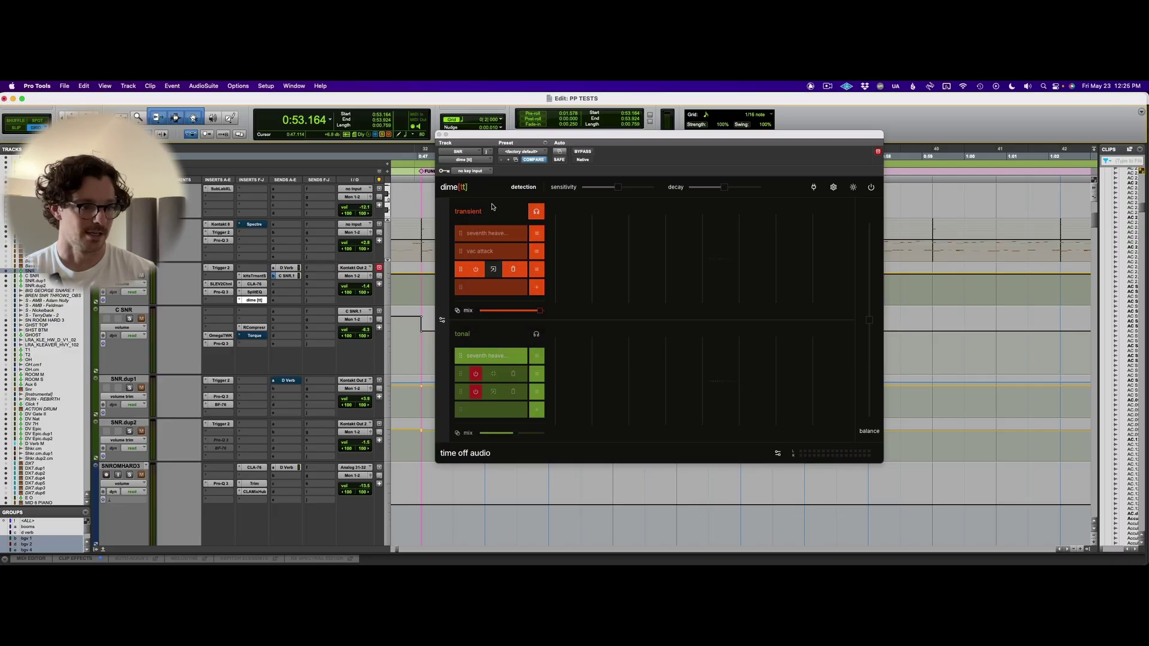
Unsolo the transient signal, blend the transient chain's mix from 0% up to 36% during playback, and compare with the plugin bypassed.
{"action": "left_click", "coordinate": [536, 212]}
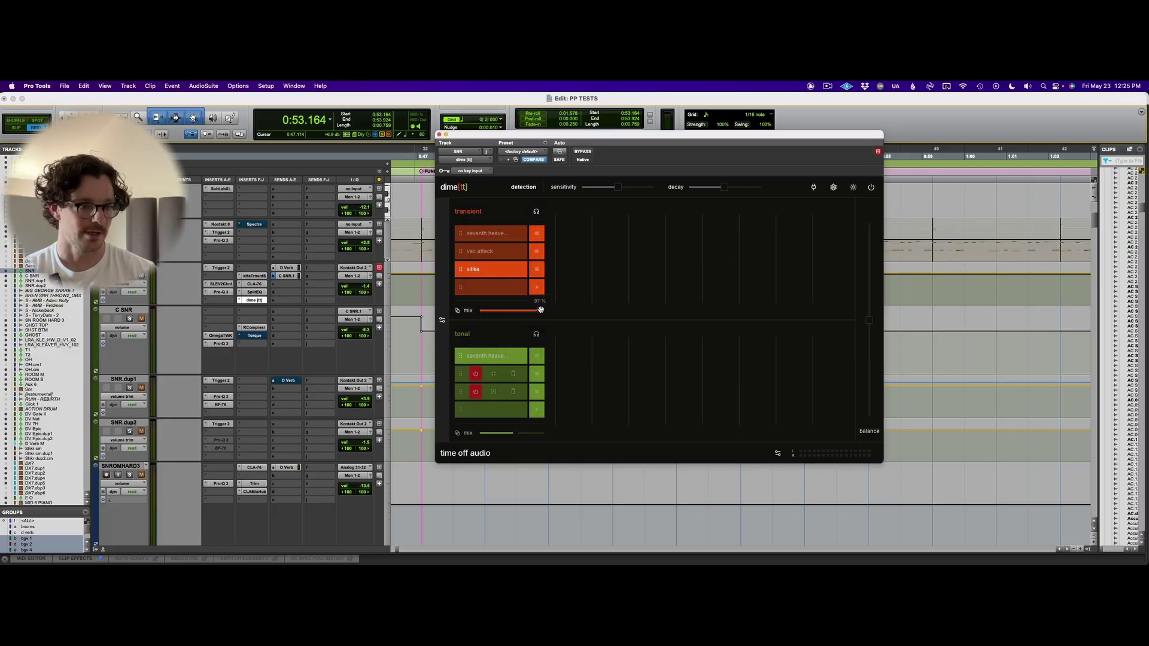
{"action": "left_click_drag", "start_coordinate": [539, 311], "coordinate": [483, 310]}
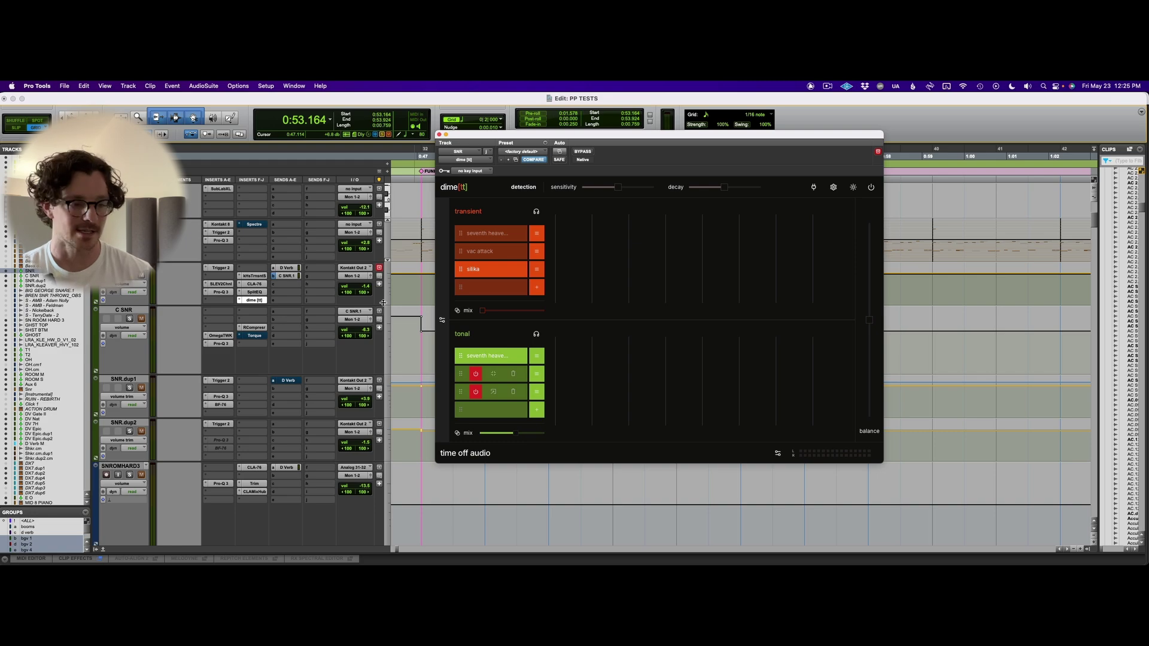
{"action": "key", "text": "space"}
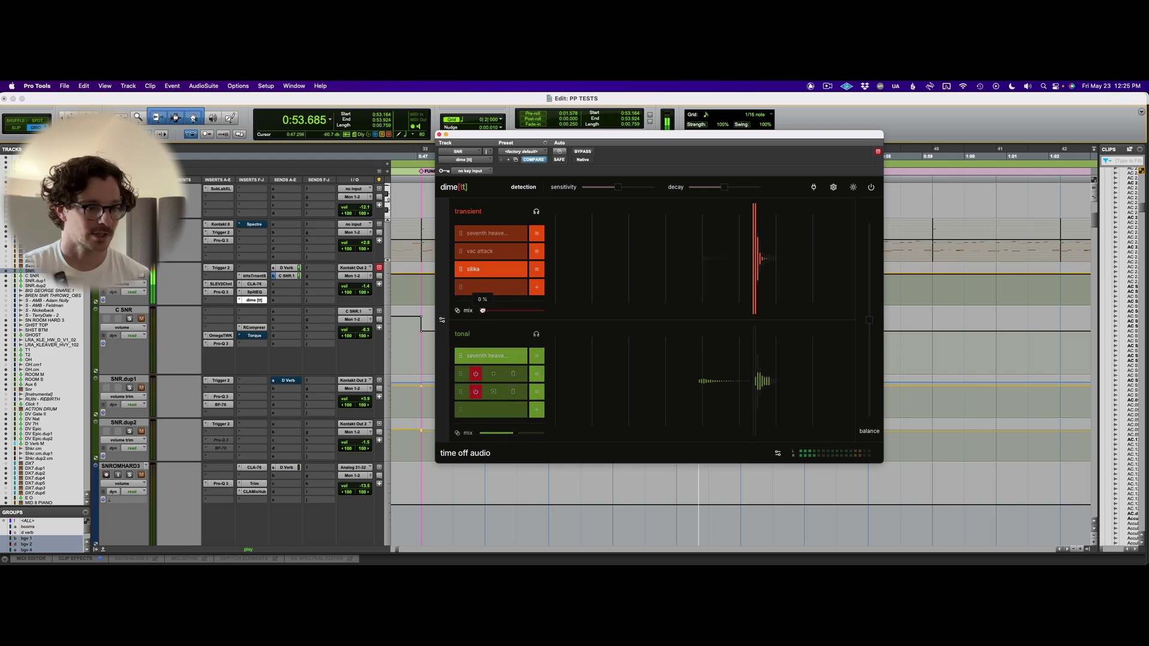
{"action": "left_click_drag", "start_coordinate": [482, 310], "coordinate": [503, 311]}
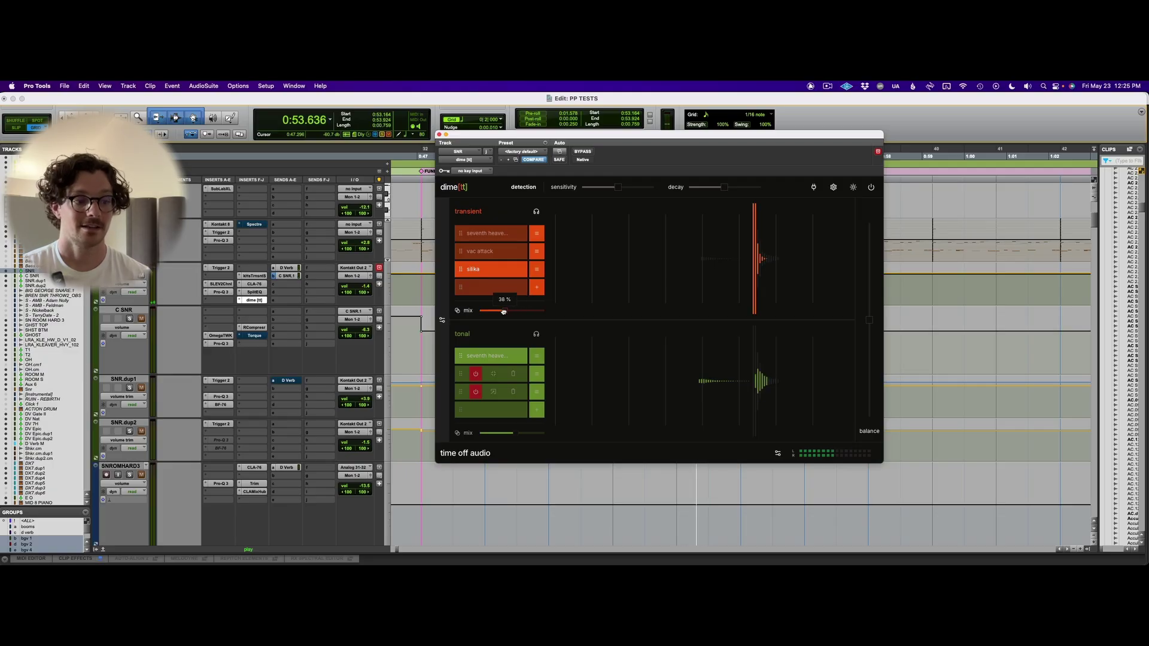
{"action": "left_click", "coordinate": [585, 154]}
{"action": "left_click", "coordinate": [586, 155]}
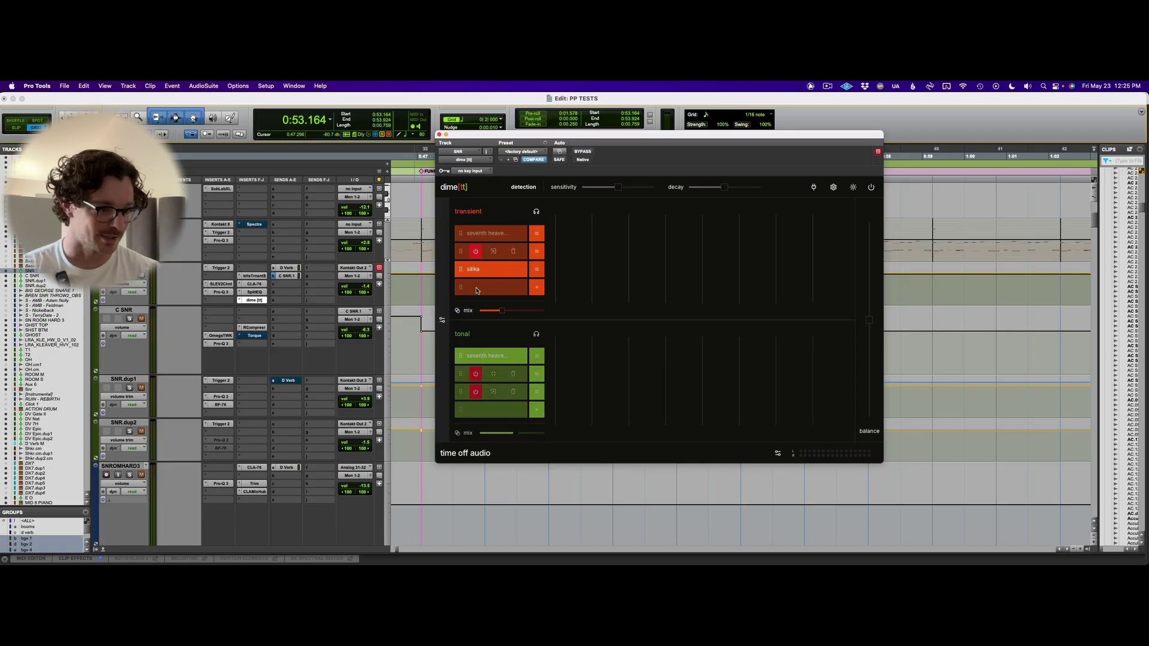
Load listento into the transient chain's empty fourth slot and close the plugin windows.
{"action": "left_click", "coordinate": [535, 286]}
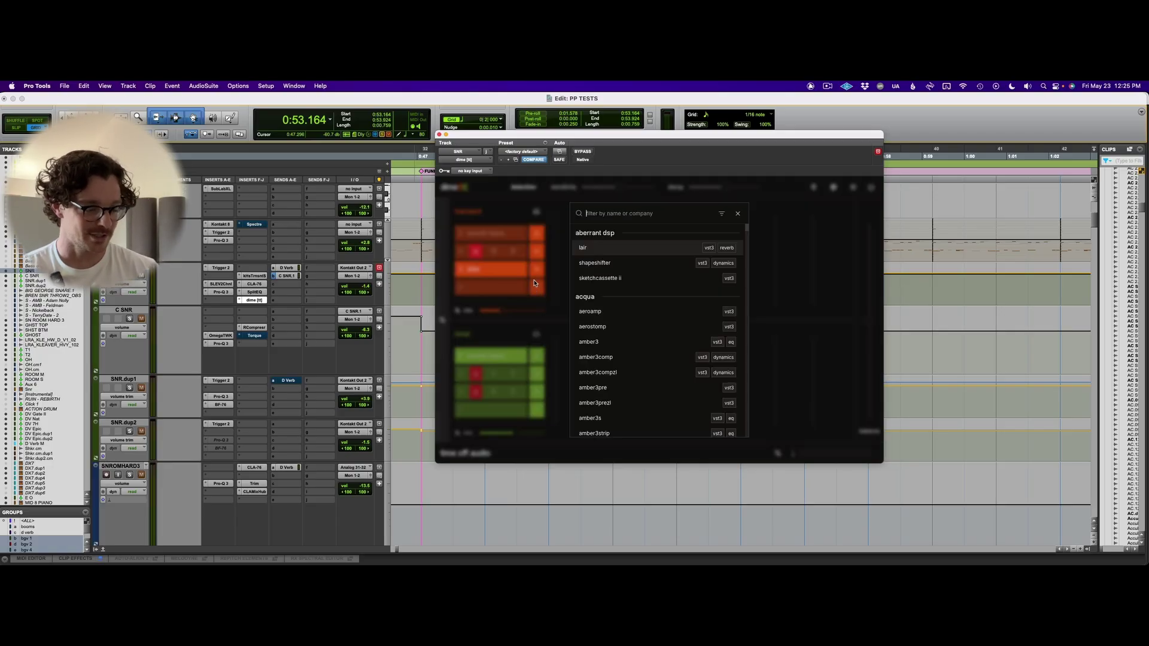
{"action": "type", "text": "l"}
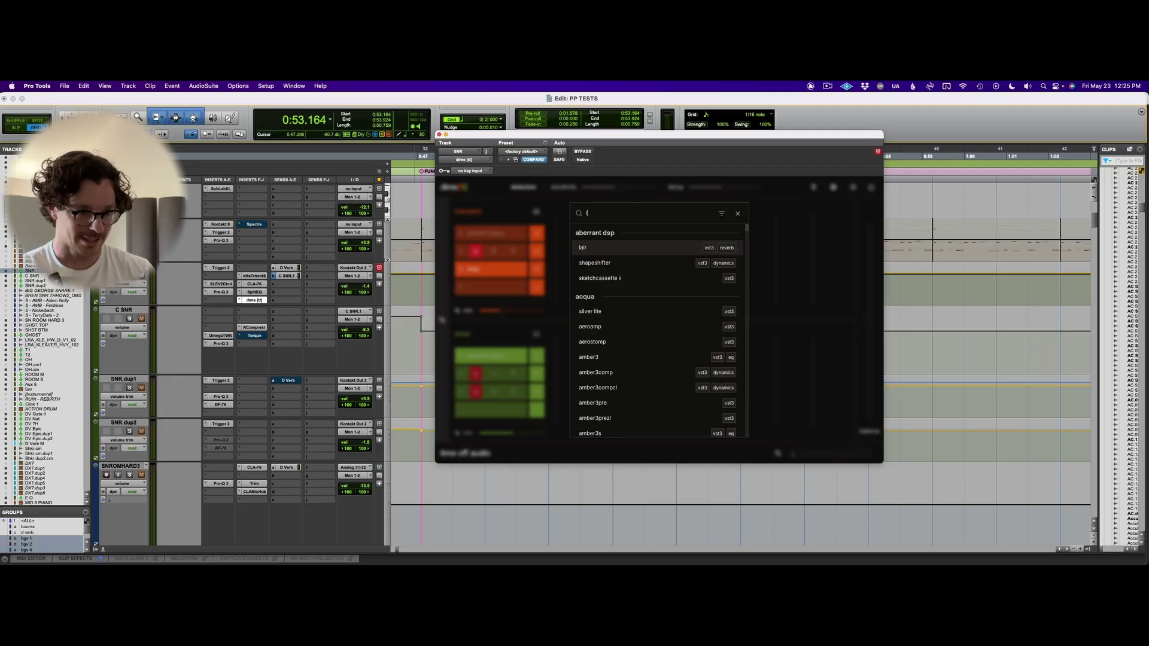
{"action": "type", "text": "istento"}
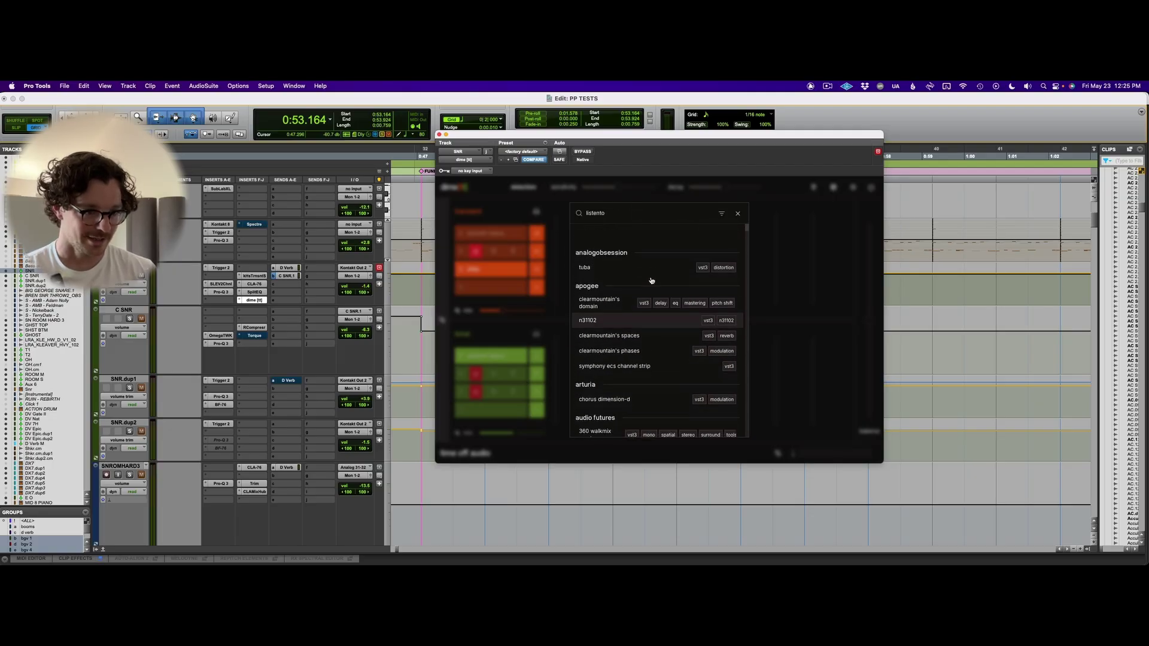
{"action": "scroll", "coordinate": [623, 253], "scroll_direction": "down", "scroll_amount": 5}
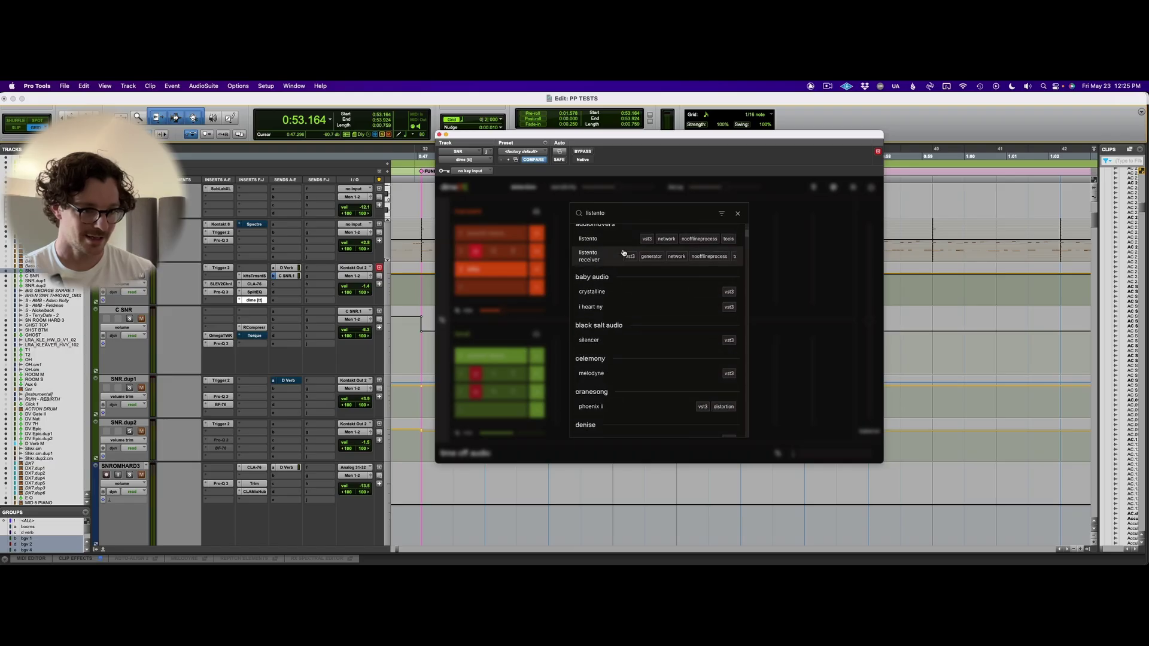
{"action": "scroll", "coordinate": [617, 254], "scroll_direction": "up", "scroll_amount": 1}
{"action": "left_click", "coordinate": [607, 254]}
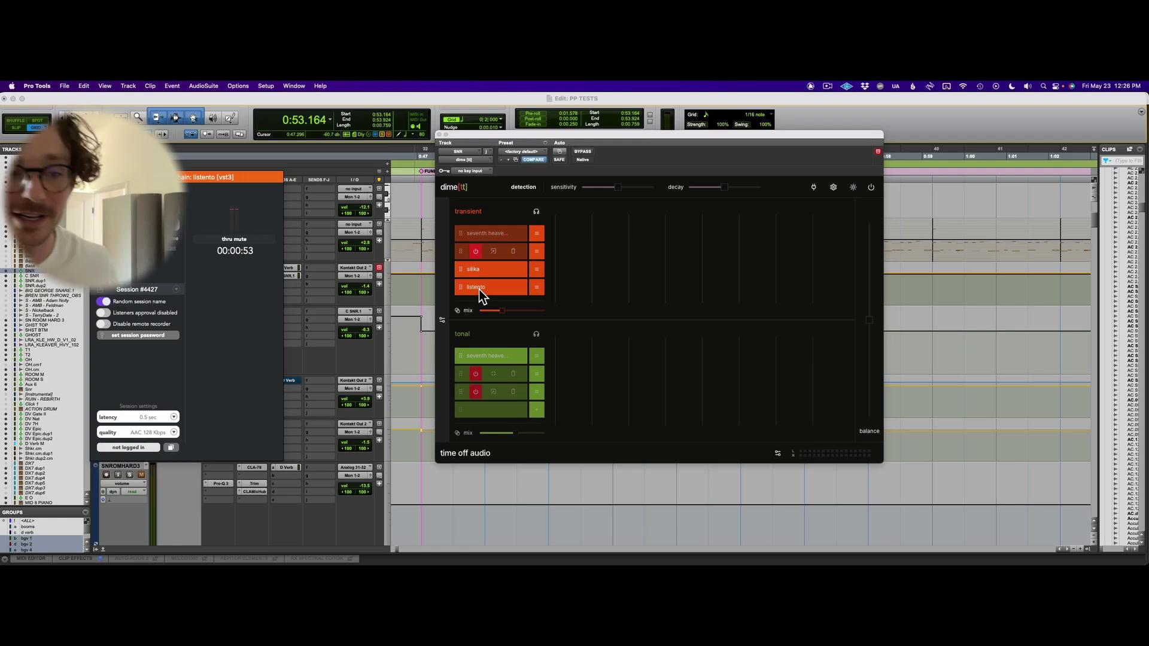
{"action": "key", "text": "ctrl+alt+super+w"}
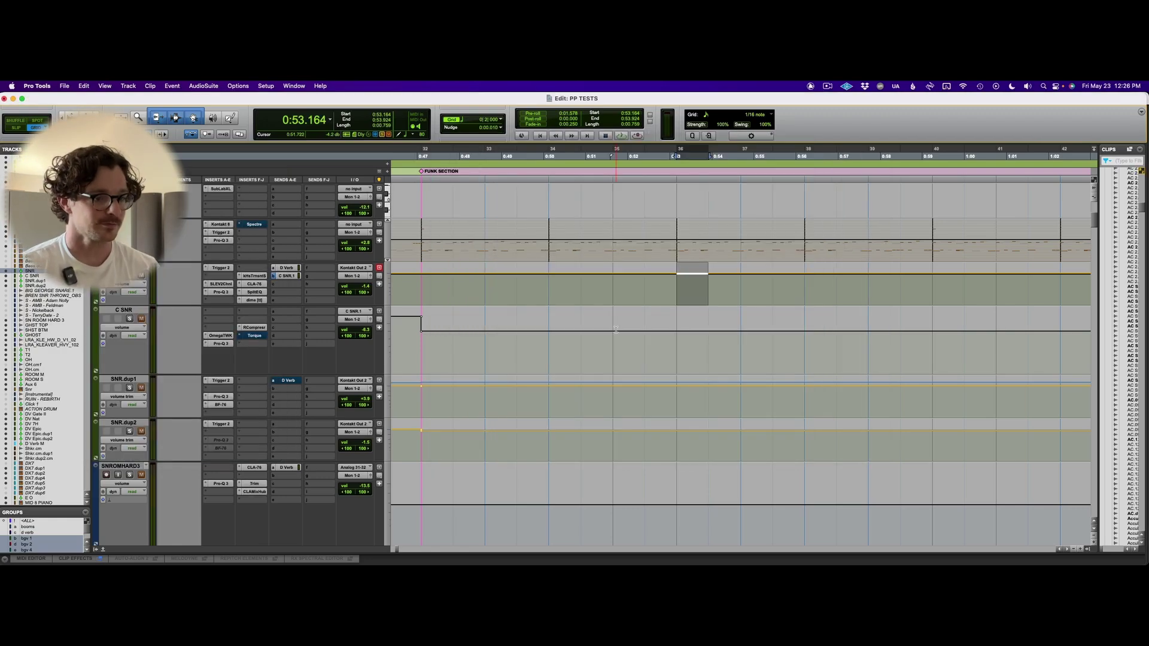
Find the AccuLead_01.R acoustic guitar track further down the session and bring its clips into close view.
{"action": "scroll", "coordinate": [612, 325], "scroll_direction": "up", "scroll_amount": 2}
{"action": "key", "text": "super+bracketleft"}
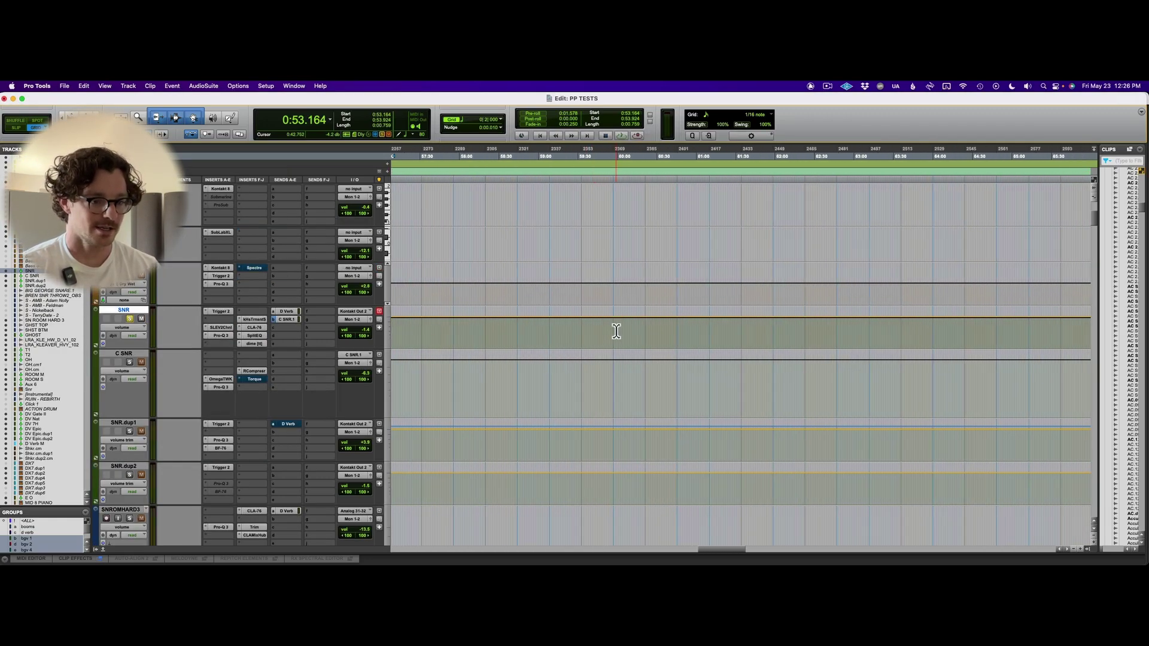
{"action": "scroll", "coordinate": [616, 331], "scroll_direction": "right", "scroll_amount": 5}
{"action": "scroll", "coordinate": [616, 331], "scroll_direction": "down", "scroll_amount": 5}
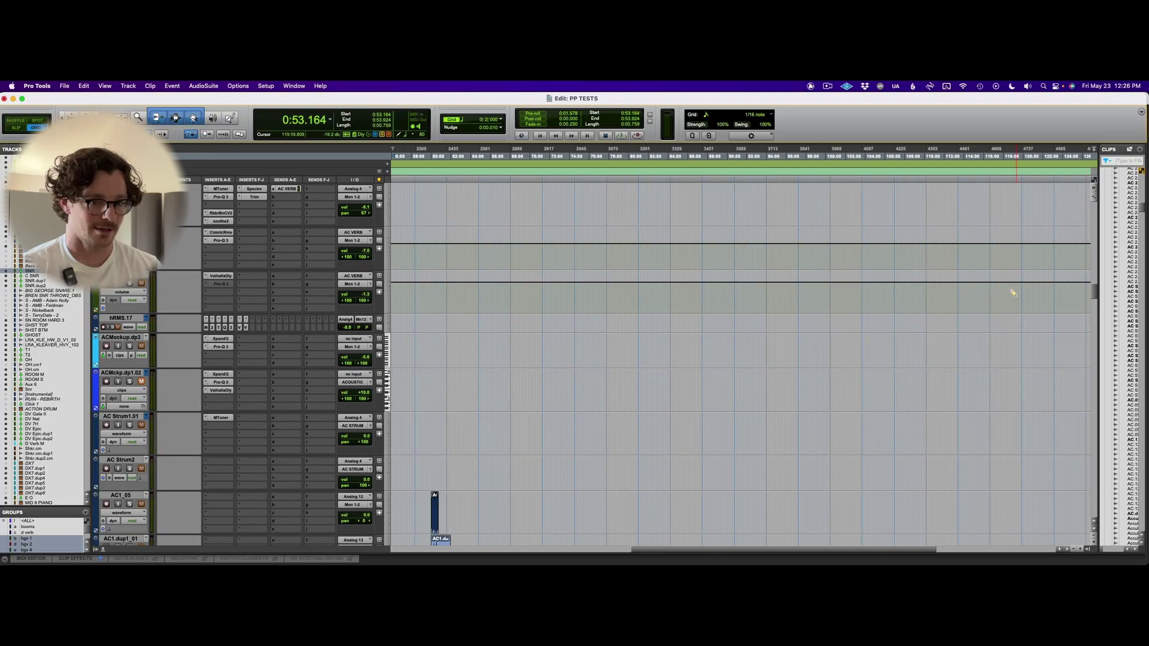
{"action": "scroll", "coordinate": [1013, 293], "scroll_direction": "down", "scroll_amount": 5}
{"action": "key", "text": "super+bracketleft"}
{"action": "left_click", "coordinate": [597, 423]}
{"action": "key", "text": "super+bracketright"}
{"action": "key", "text": "super+bracketright"}
{"action": "key", "text": "super+bracketright"}
{"action": "key", "text": "super+bracketright"}
{"action": "key", "text": "super+bracketright"}
{"action": "key", "text": "super+bracketright"}
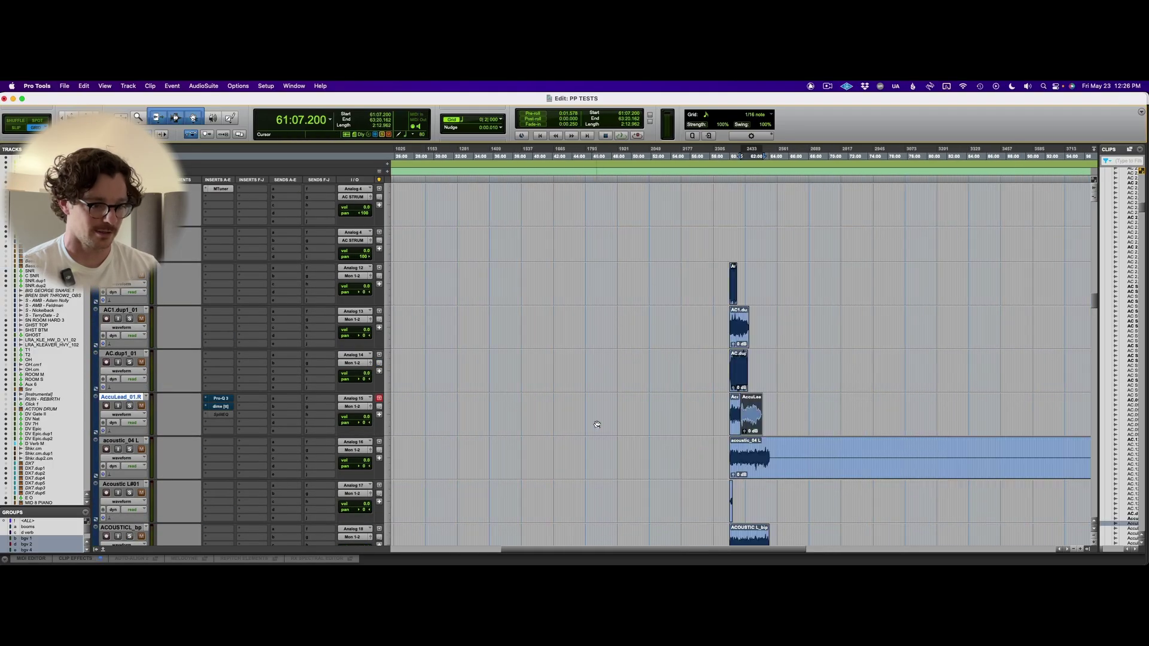
{"action": "left_click", "coordinate": [733, 428]}
{"action": "key", "text": "super+bracketright"}
{"action": "key", "text": "super+bracketright"}
{"action": "key", "text": "super+bracketright"}
{"action": "key", "text": "super+bracketright"}
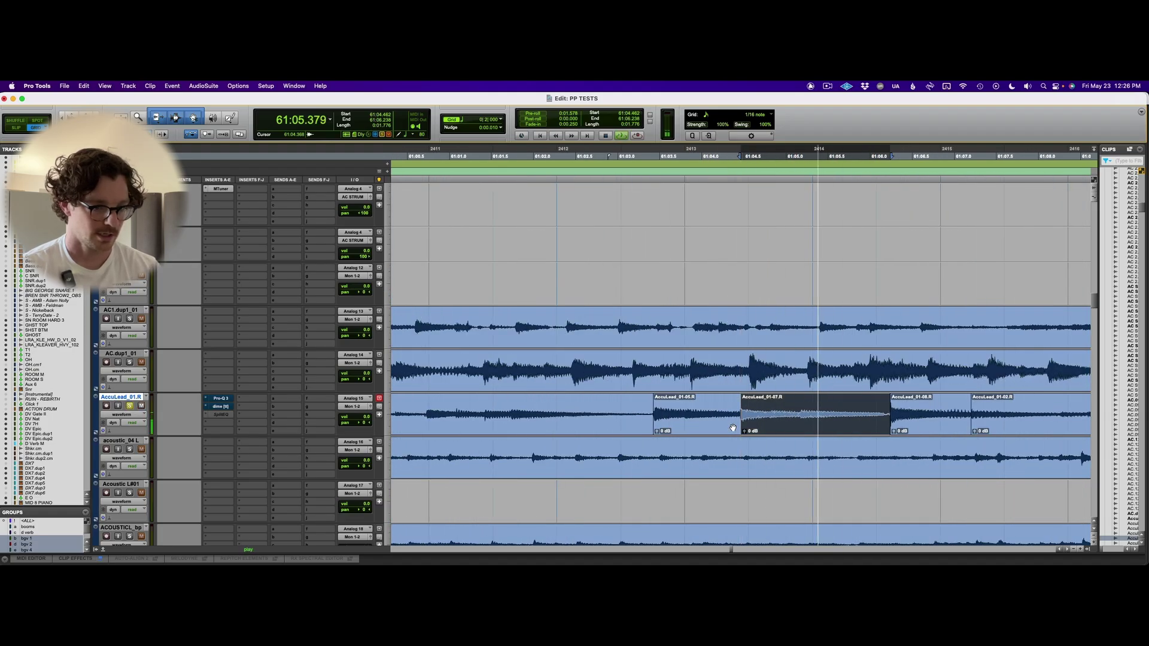
Select the AccuLead_01.R clips from AccuLead_01-05.R through AccuLead_01-08.R, play the passage, and save the session.
{"action": "left_click", "coordinate": [929, 431]}
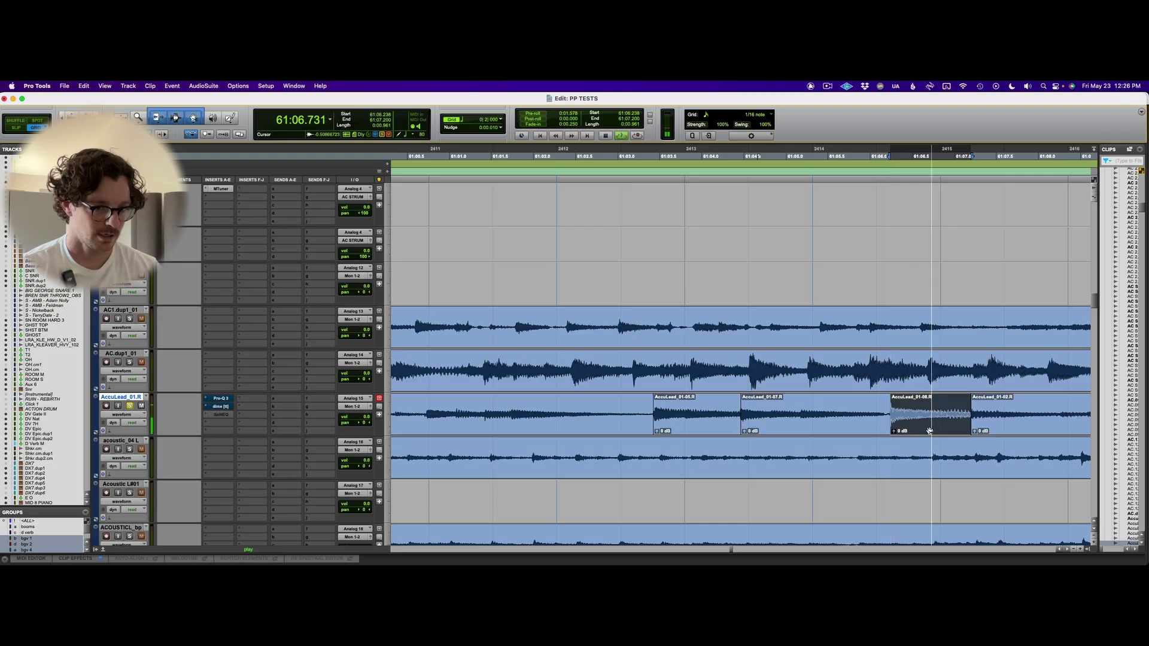
{"action": "key", "text": "space"}
{"action": "left_click", "coordinate": [705, 423], "text": "shift"}
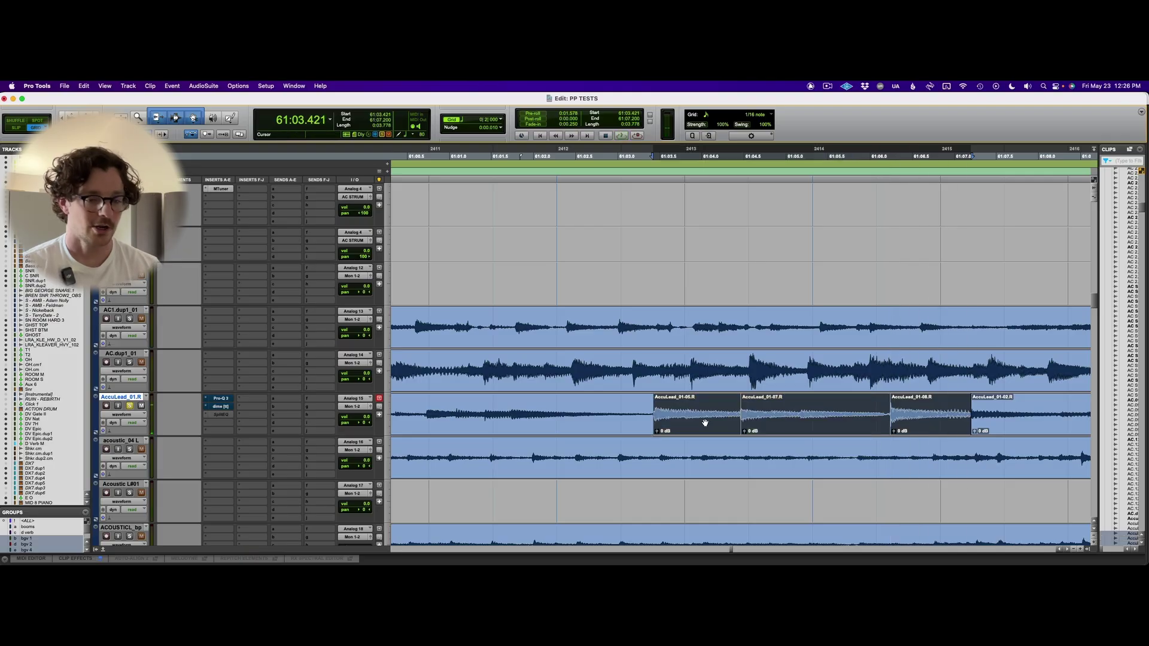
{"action": "key", "text": "space"}
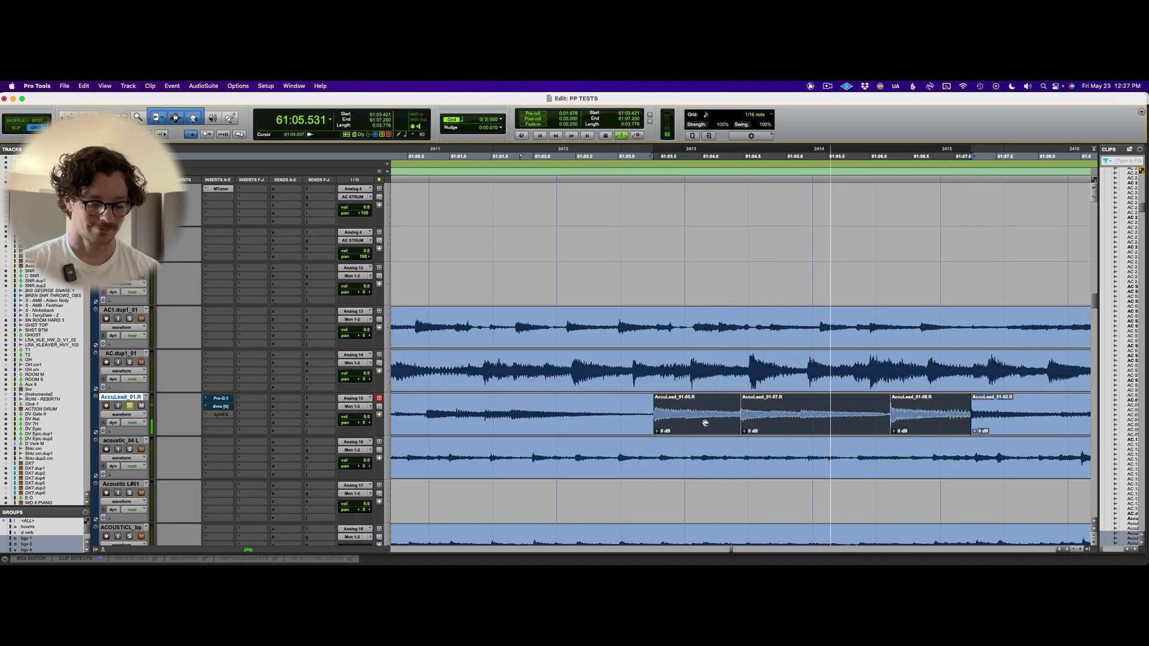
{"action": "key", "text": "space"}
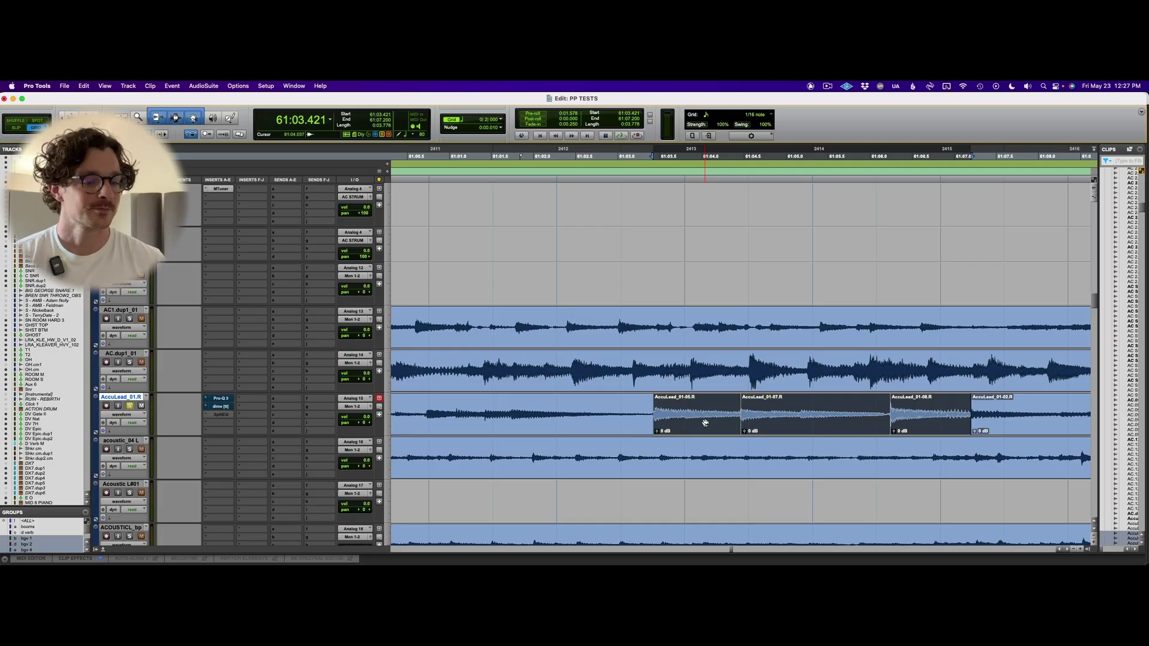
{"action": "key", "text": "super+s"}
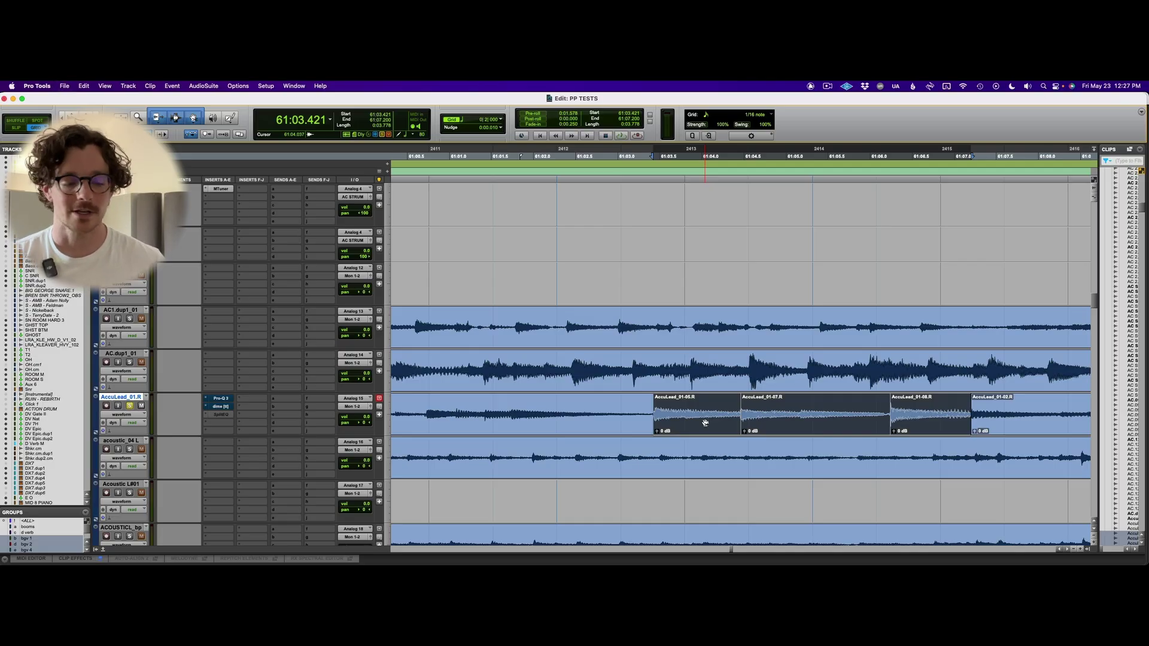
Search the high end with a narrow boost in AccuLead_01.R's Pro-Q 3 during playback, ending with a cut of about 8.5 dB near 13.7 kHz.
{"action": "left_click", "coordinate": [221, 398]}
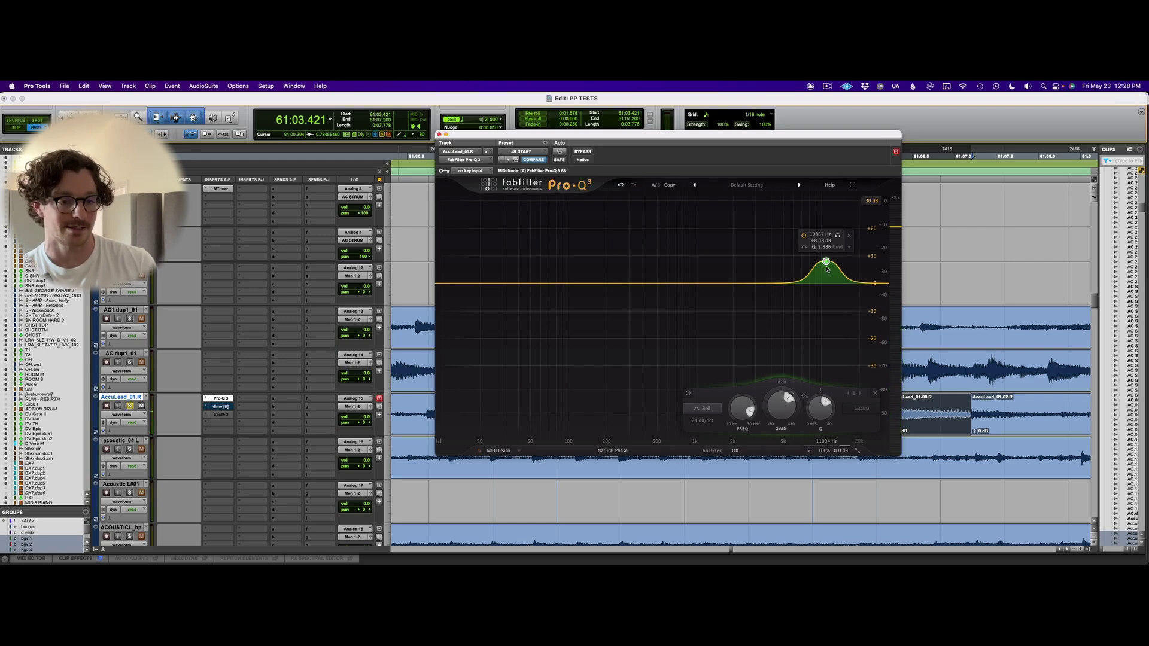
{"action": "key", "text": "space"}
{"action": "left_click_drag", "start_coordinate": [827, 269], "coordinate": [840, 227]}
{"action": "scroll", "coordinate": [840, 228], "scroll_direction": "up", "scroll_amount": 5}
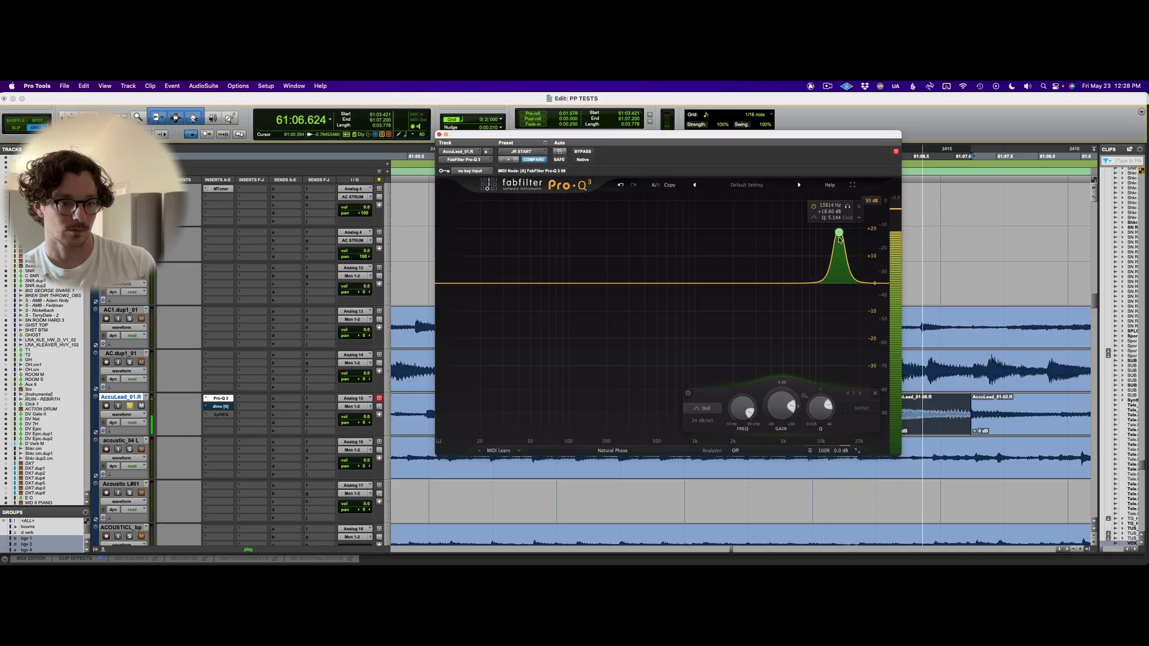
{"action": "left_click_drag", "start_coordinate": [838, 238], "coordinate": [841, 308]}
{"action": "key", "text": "space"}
{"action": "key", "text": "space"}
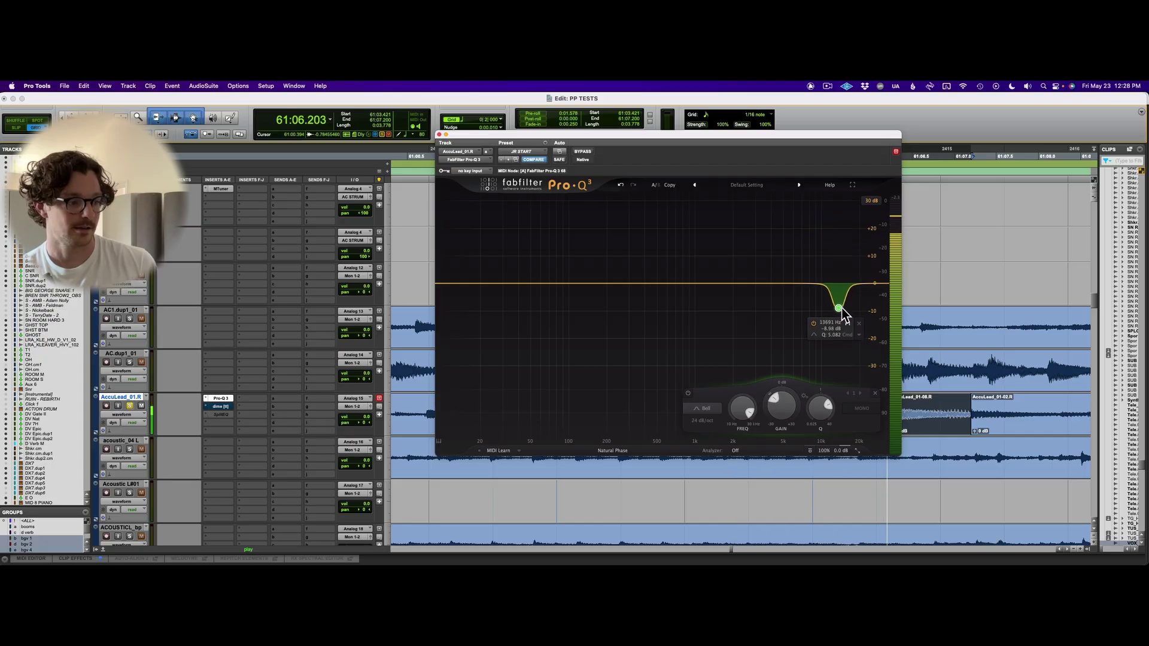
{"action": "key", "text": "space"}
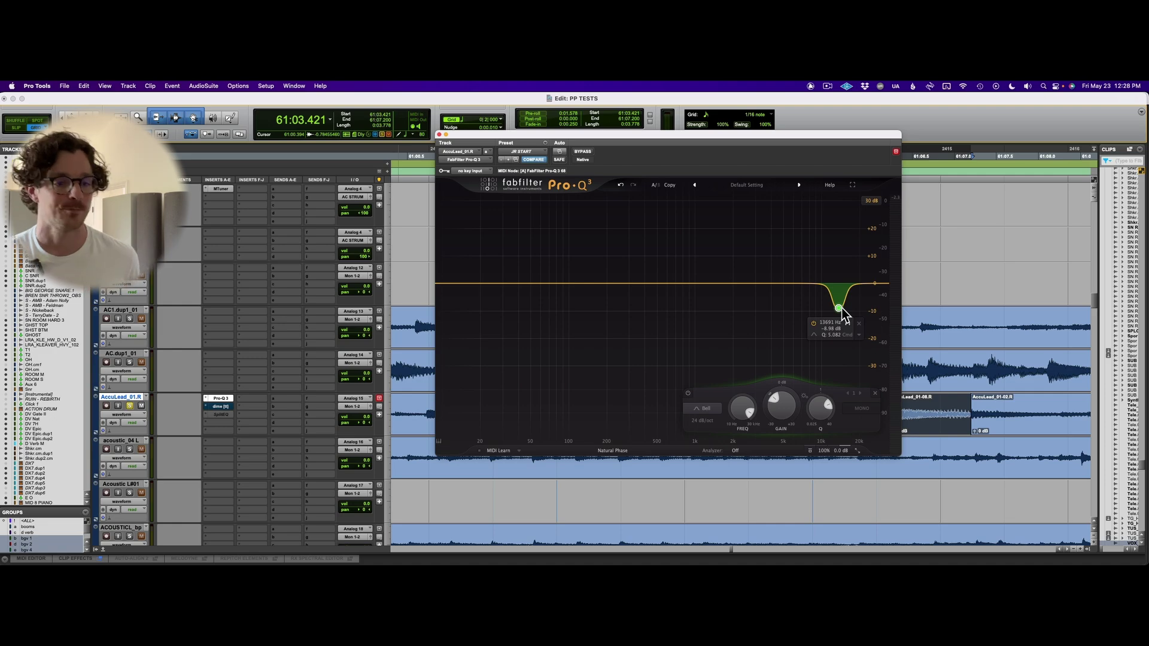
Bypass Pro-Q 3 on the AccuLead_01.R track, enable dime[tt], and open it with the transient signal soloed.
{"action": "left_click", "coordinate": [221, 401], "text": "super"}
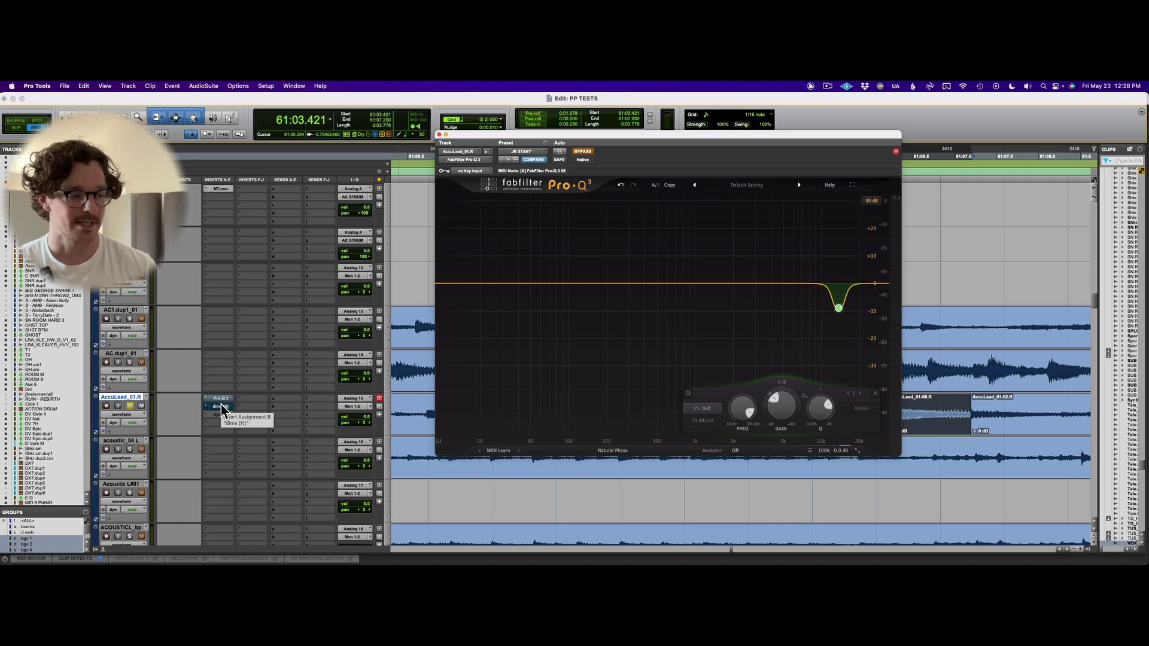
{"action": "left_click", "coordinate": [220, 406], "text": "super"}
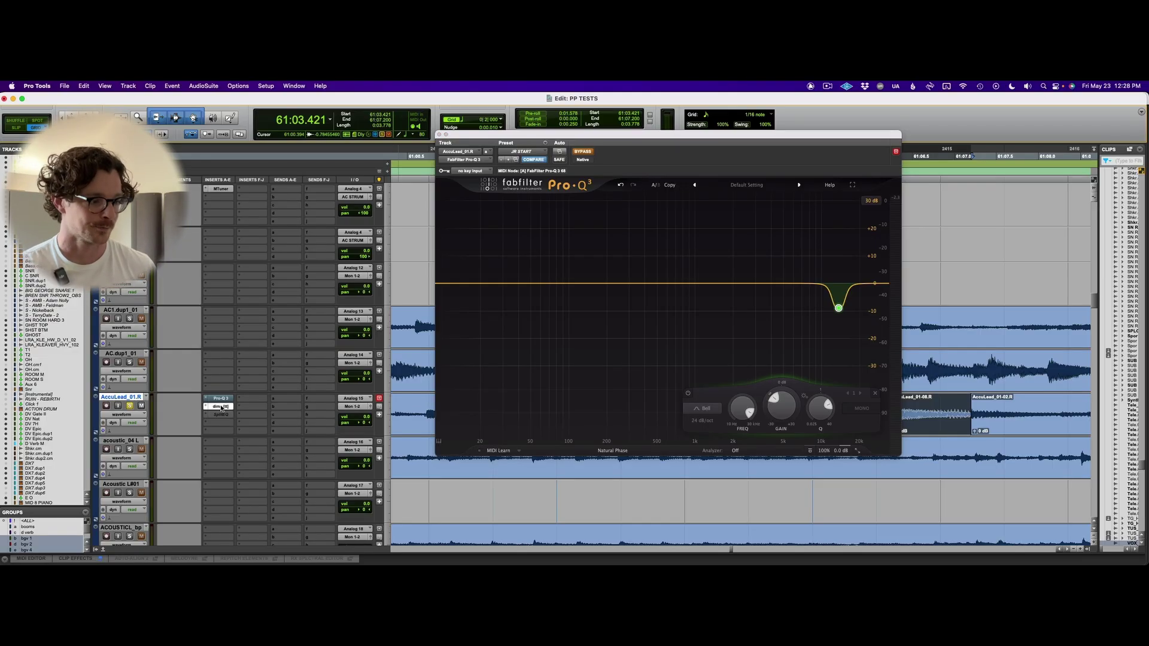
{"action": "left_click", "coordinate": [222, 409]}
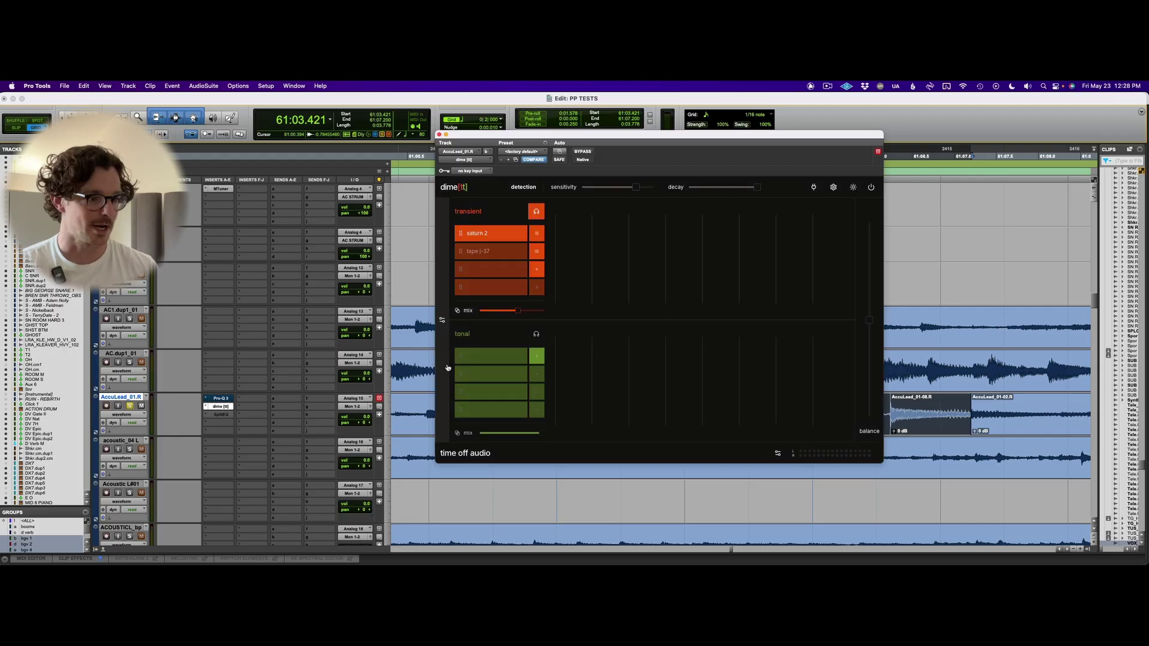
{"action": "left_click", "coordinate": [540, 214]}
{"action": "left_click", "coordinate": [537, 212]}
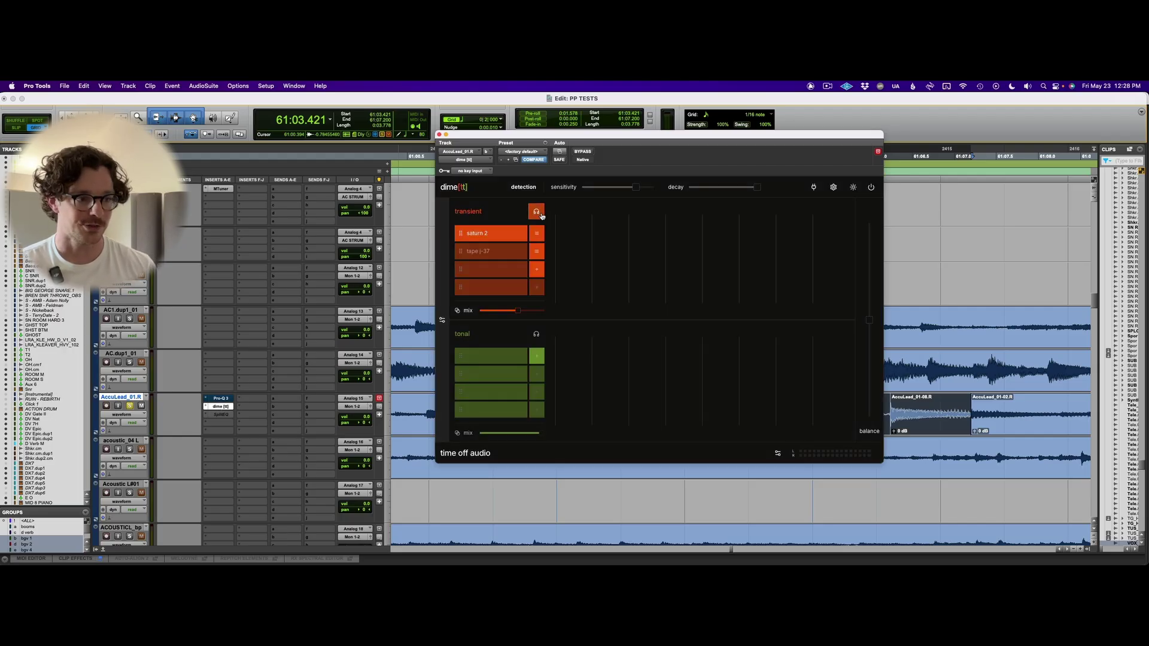
Play clip AccuLead_01-08.R with the transient signal soloed and switch saturn 2 off for comparison.
{"action": "left_click", "coordinate": [930, 427]}
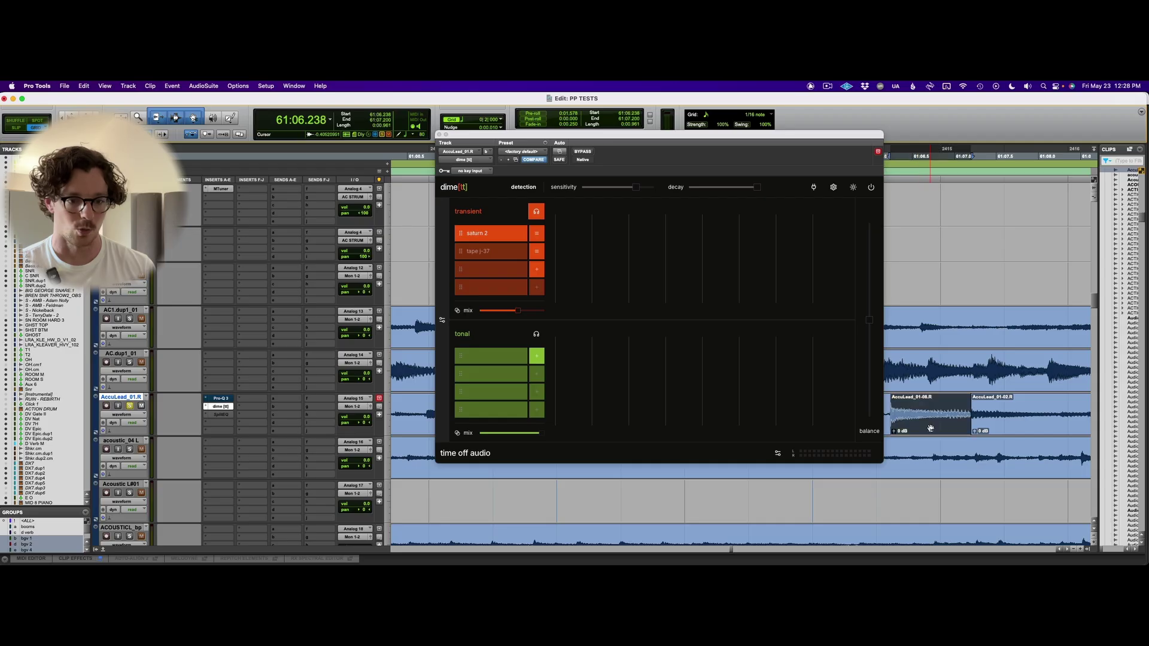
{"action": "key", "text": "space"}
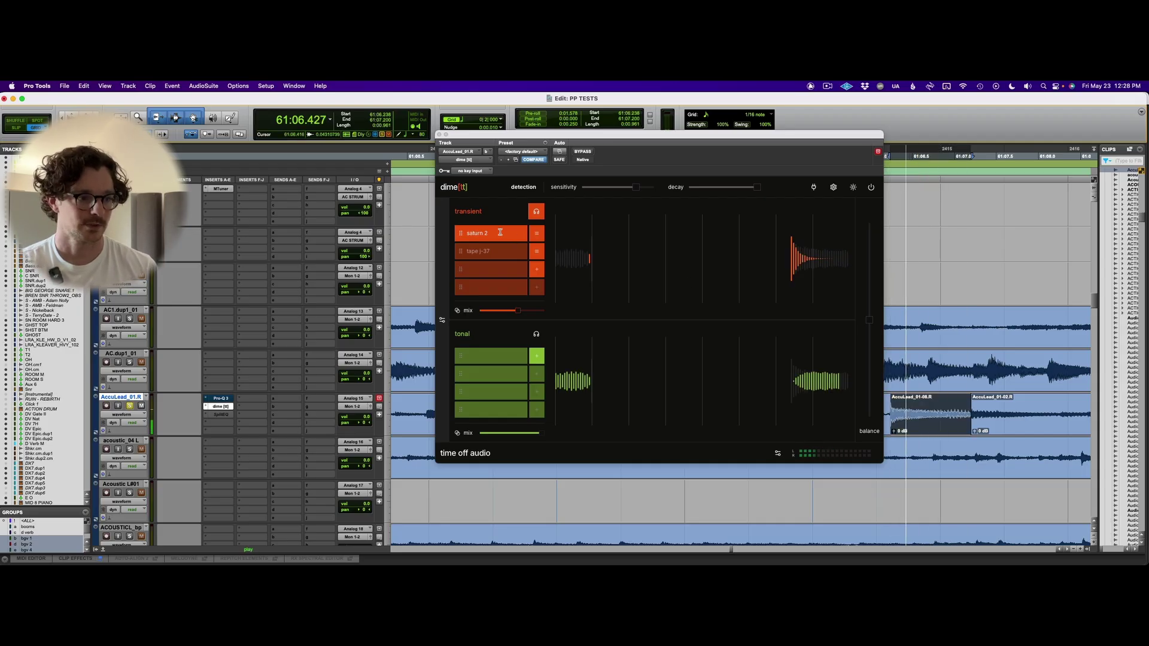
{"action": "left_click", "coordinate": [472, 234]}
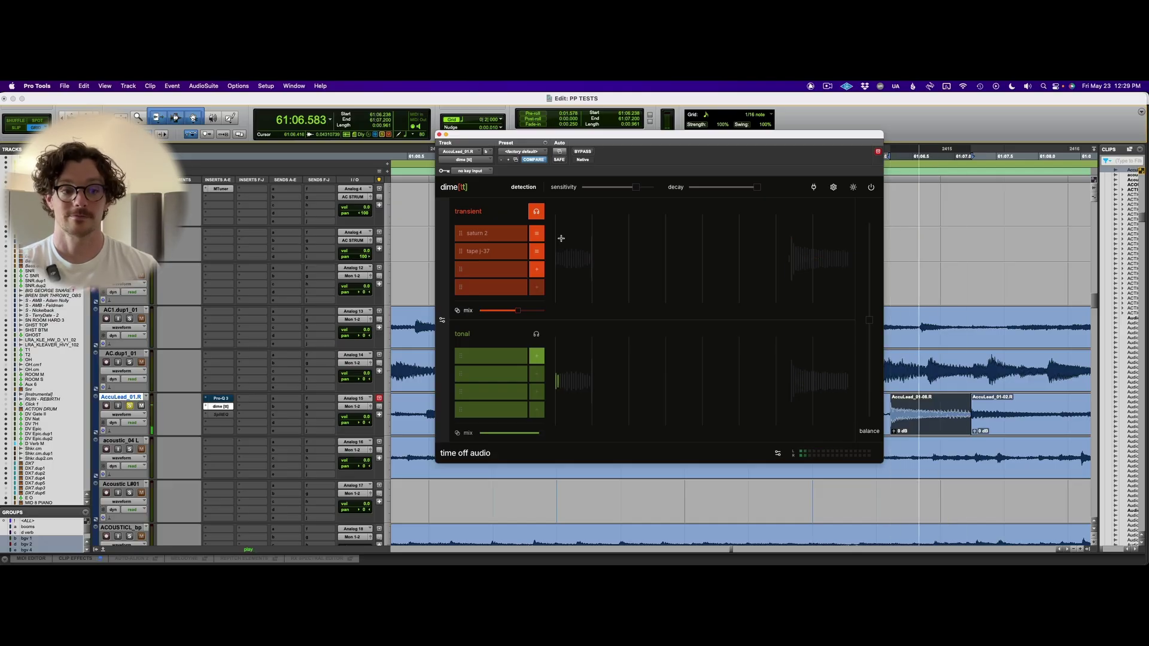
{"action": "key", "text": "space"}
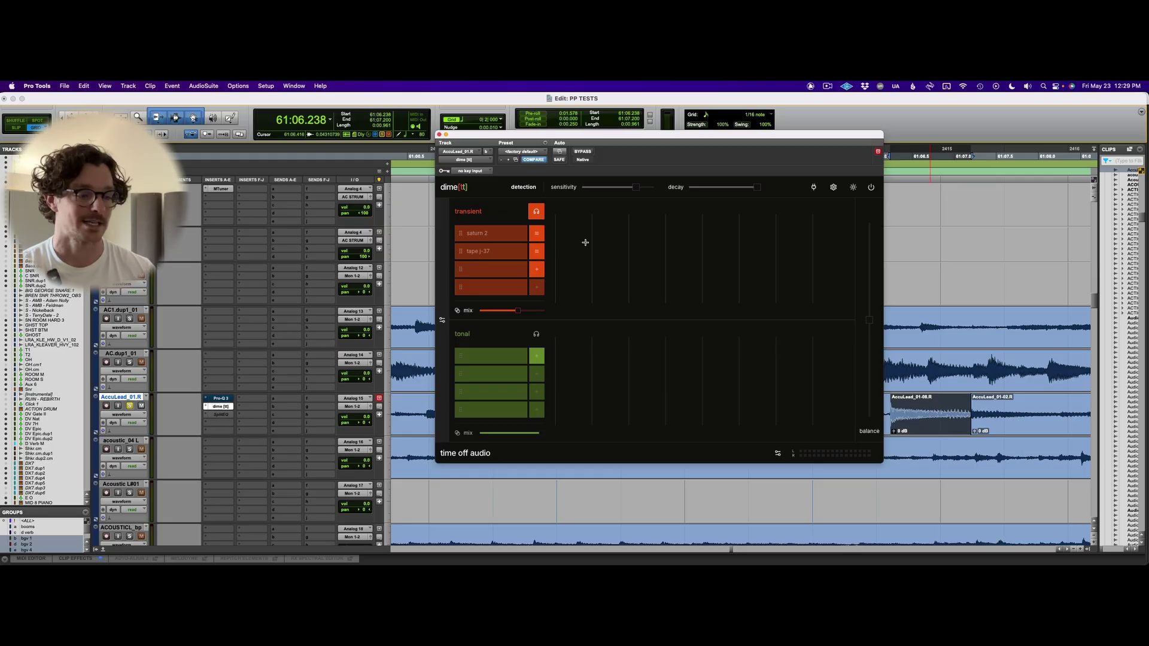
Open saturn 2's editor from the transient chain and place it over the dime[tt] window.
{"action": "mouse_move", "coordinate": [478, 238]}
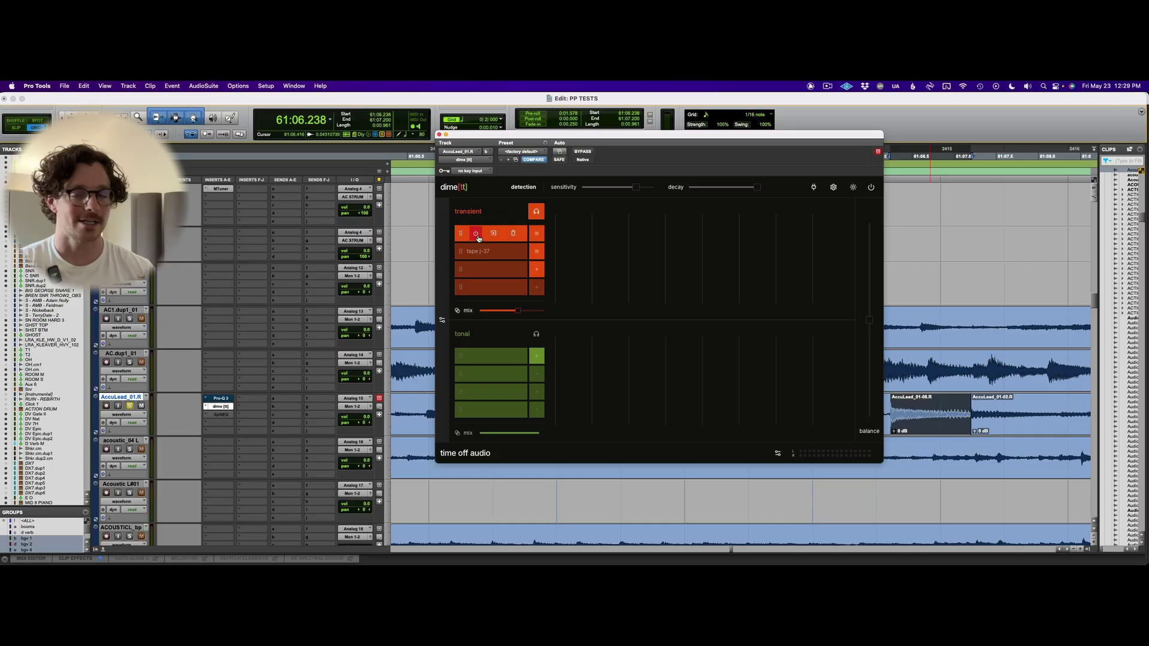
{"action": "left_click", "coordinate": [494, 234]}
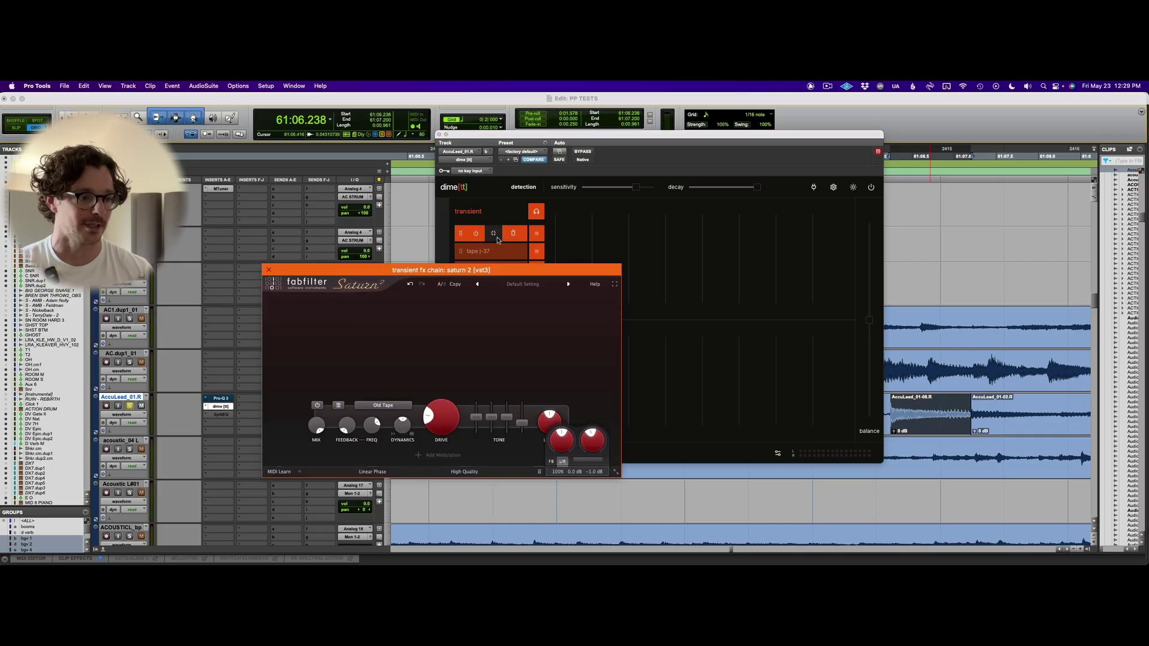
{"action": "left_click_drag", "start_coordinate": [511, 267], "coordinate": [684, 167]}
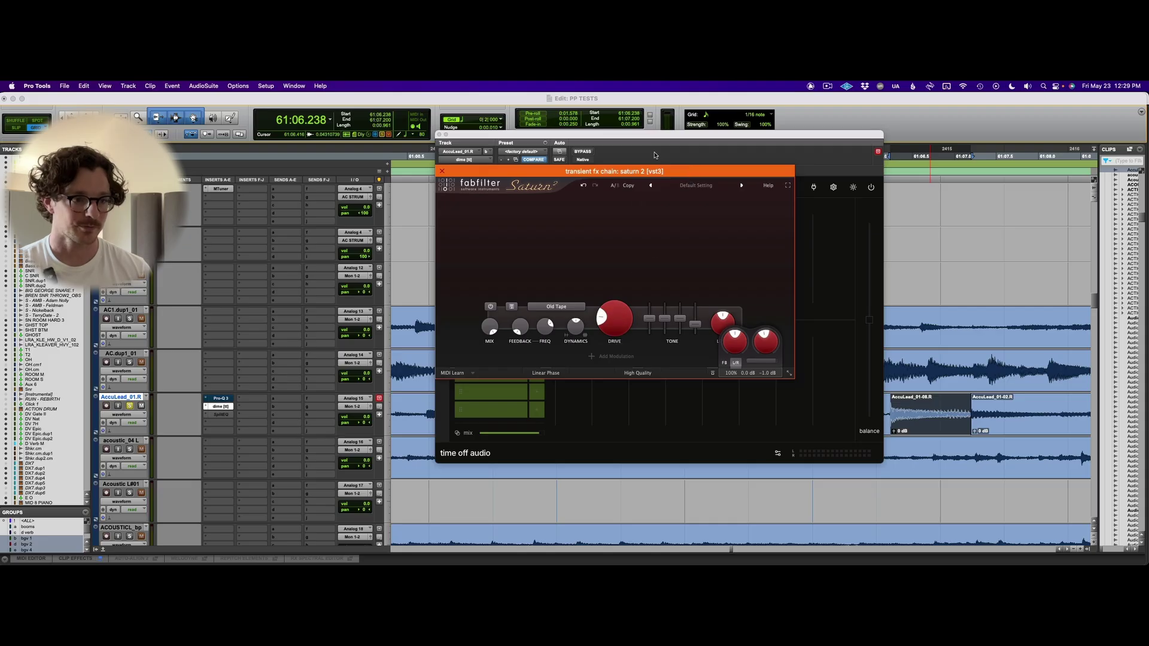
{"action": "left_click", "coordinate": [655, 161]}
{"action": "left_click", "coordinate": [493, 233]}
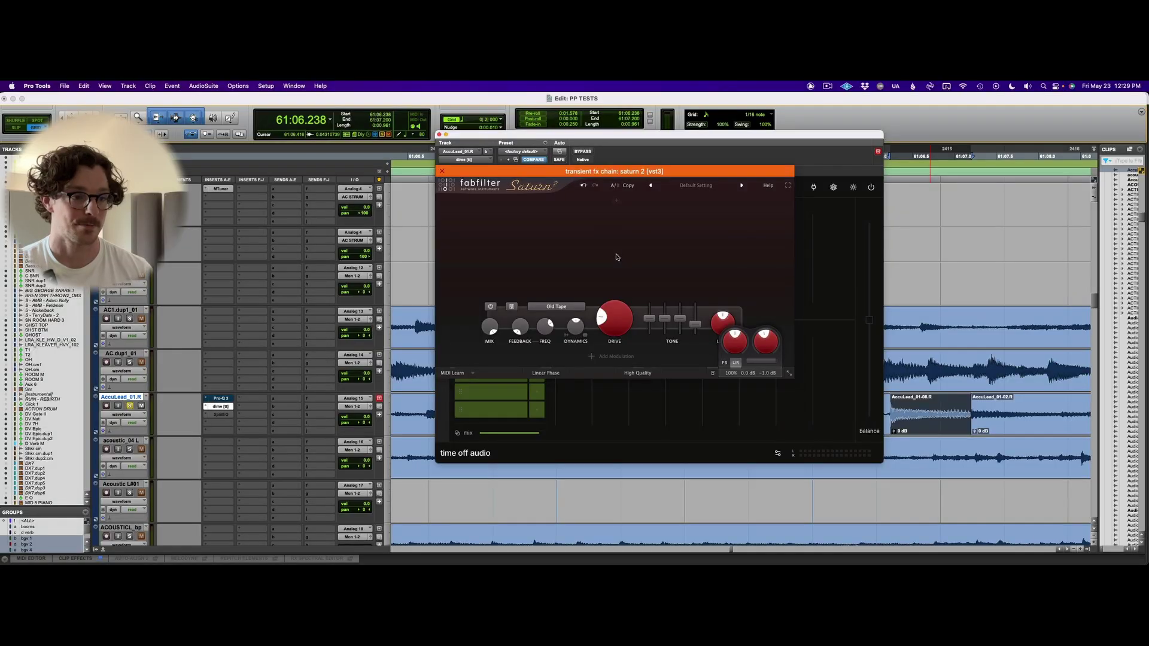
Push saturn 2's Old Tape drive up high during playback, ease it back to a moderate level, and close its editor.
{"action": "key", "text": "space"}
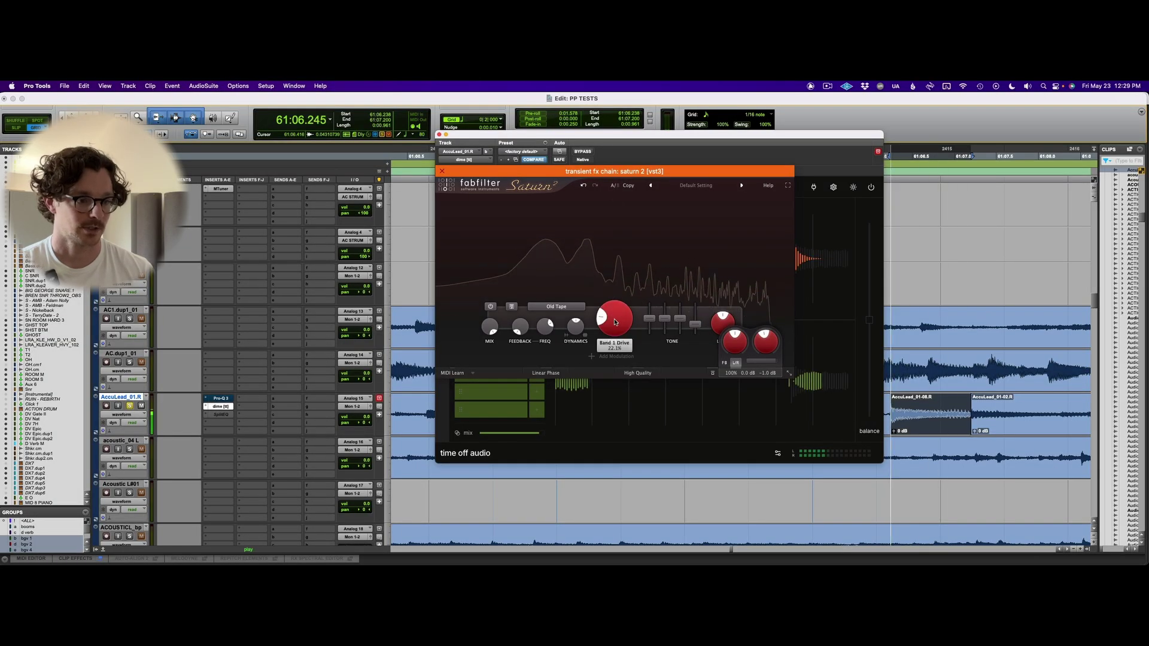
{"action": "scroll", "coordinate": [611, 318], "scroll_direction": "up", "scroll_amount": 5}
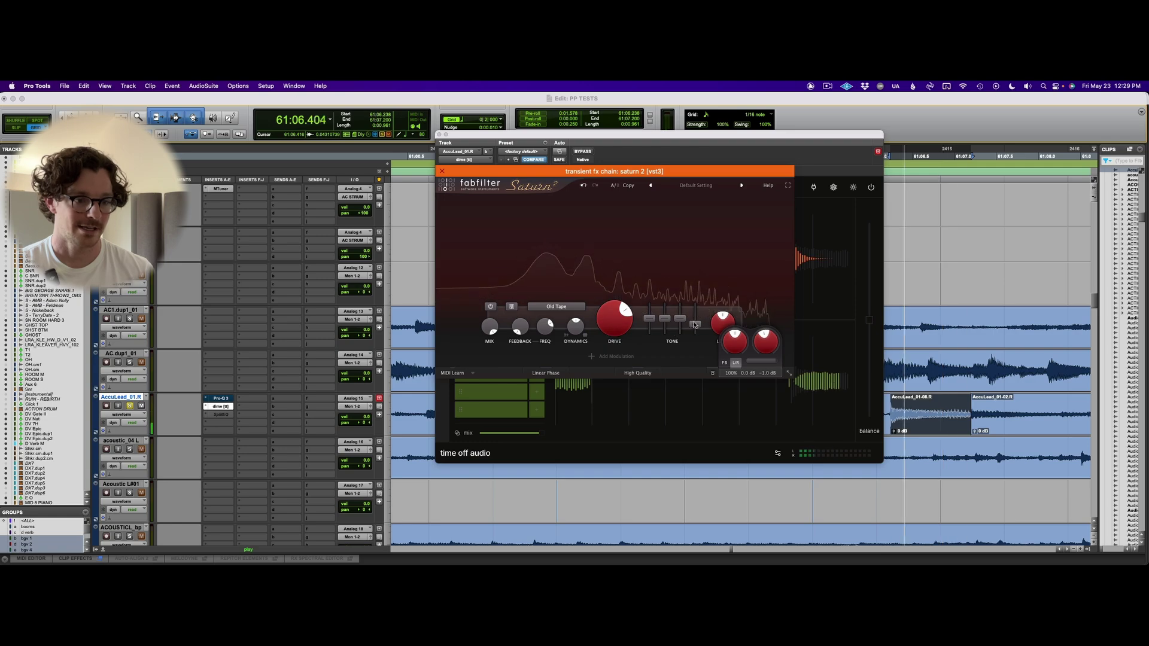
{"action": "left_click_drag", "start_coordinate": [697, 323], "coordinate": [698, 326]}
{"action": "left_click_drag", "start_coordinate": [615, 318], "coordinate": [610, 359]}
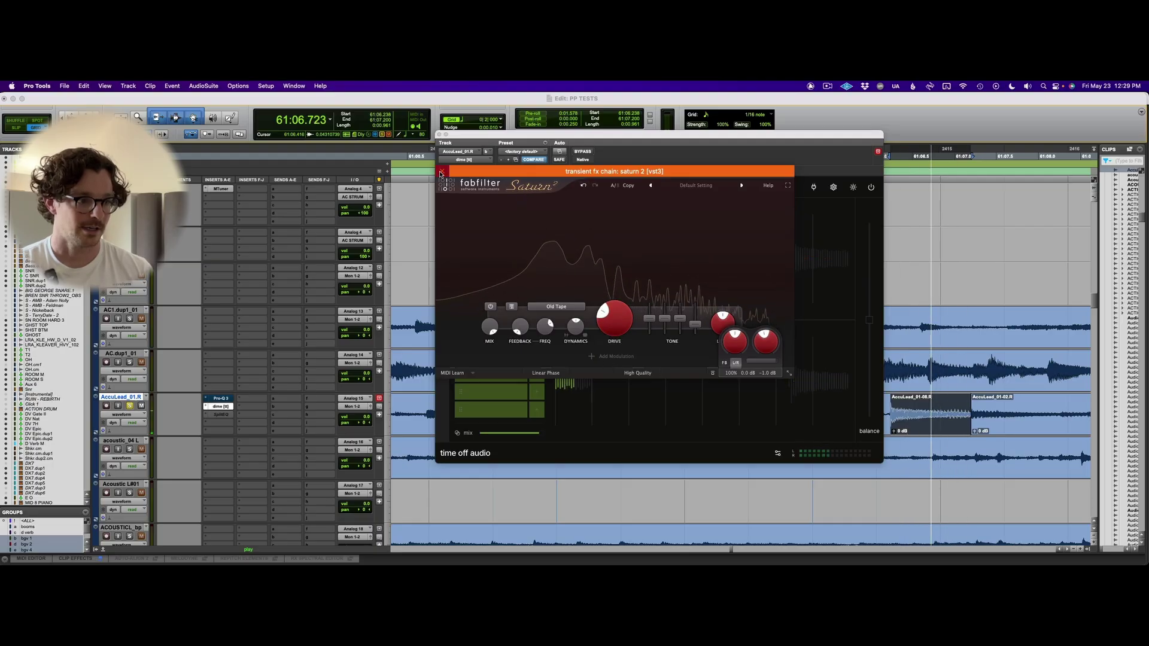
{"action": "left_click", "coordinate": [442, 171]}
{"action": "key", "text": "space"}
Unsolo the transient signal, audition the clip at 0% transient mix, and raise the mix to 100% during playback.
{"action": "left_click", "coordinate": [537, 211]}
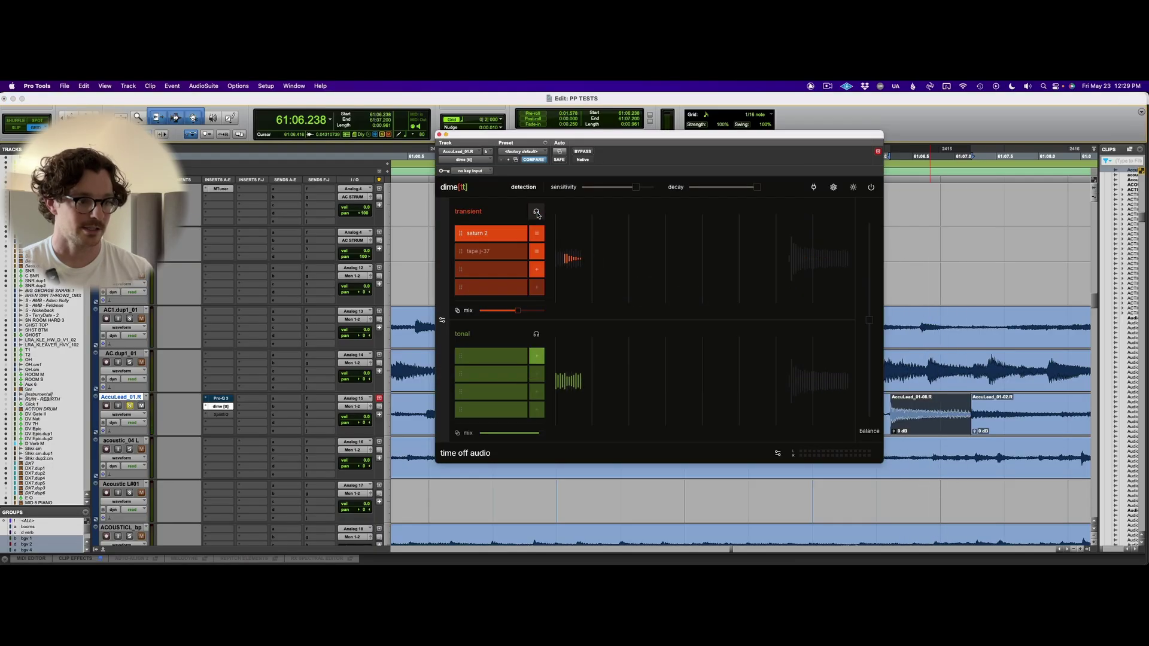
{"action": "left_click_drag", "start_coordinate": [518, 311], "coordinate": [483, 310]}
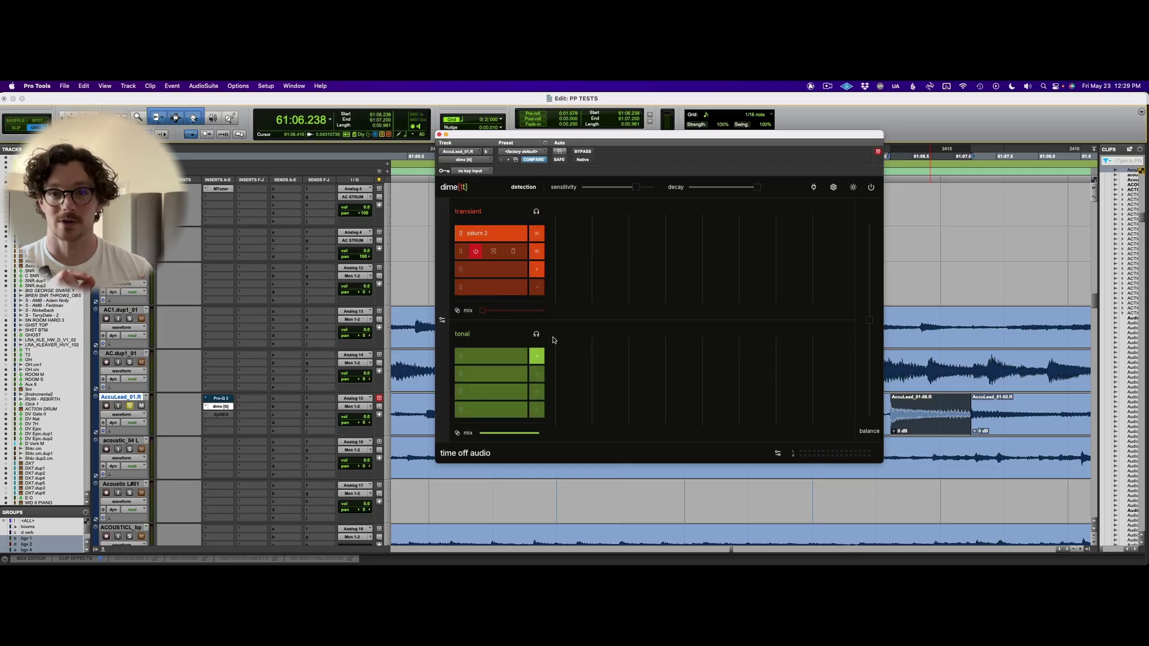
{"action": "key", "text": "space"}
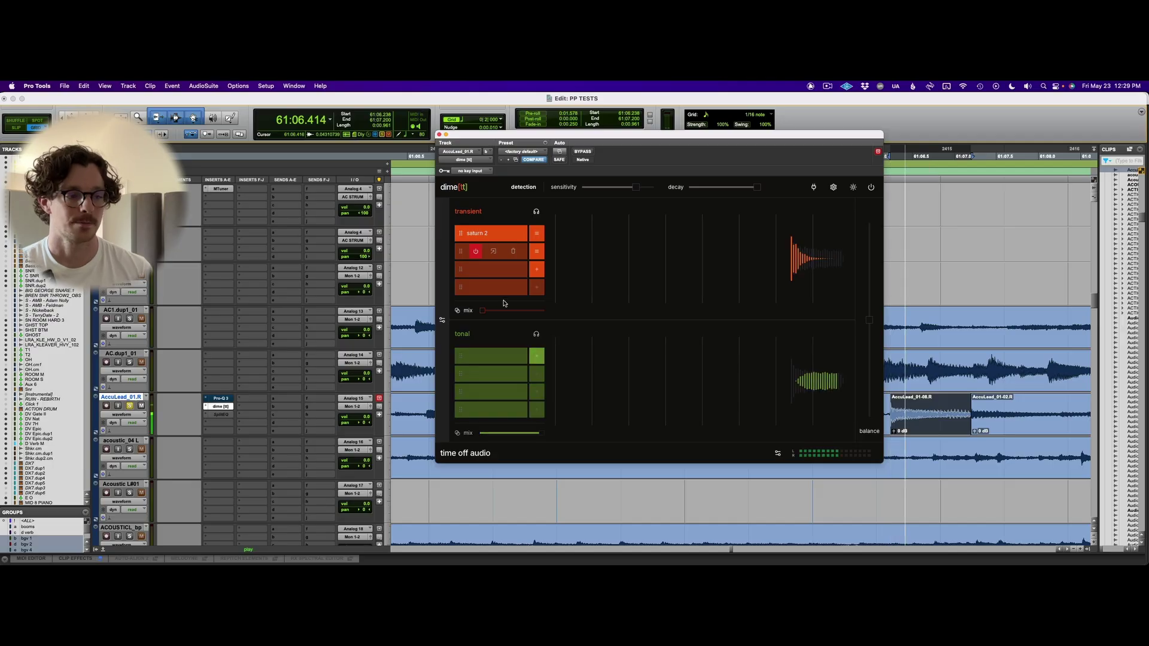
{"action": "mouse_move", "coordinate": [482, 310]}
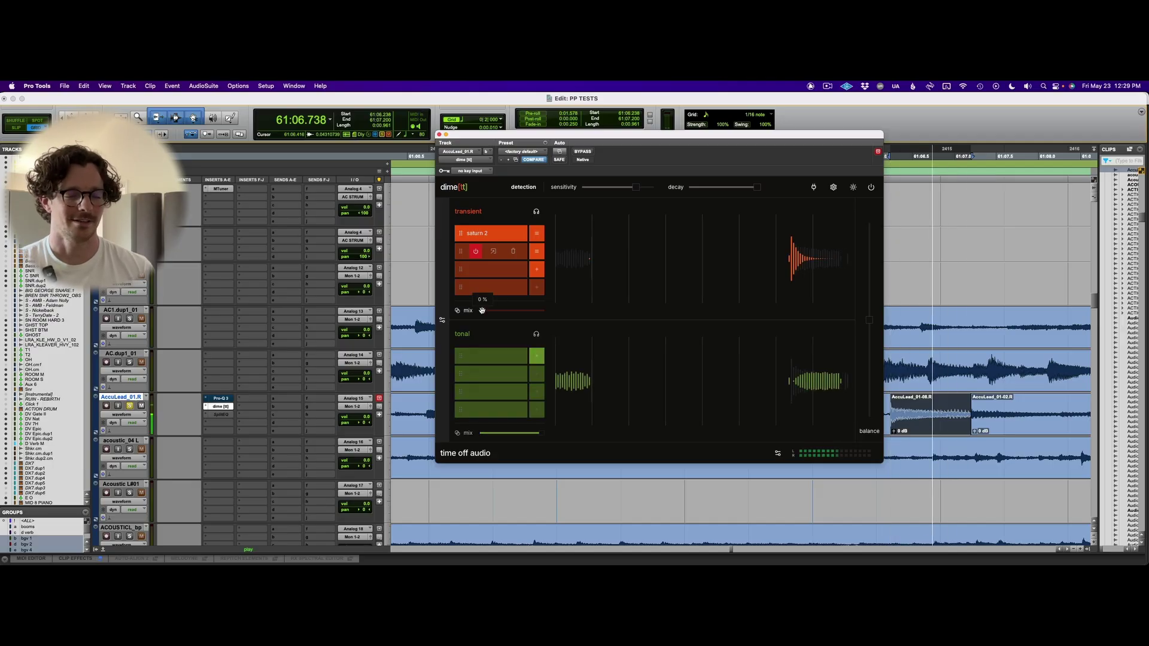
{"action": "key", "text": "space"}
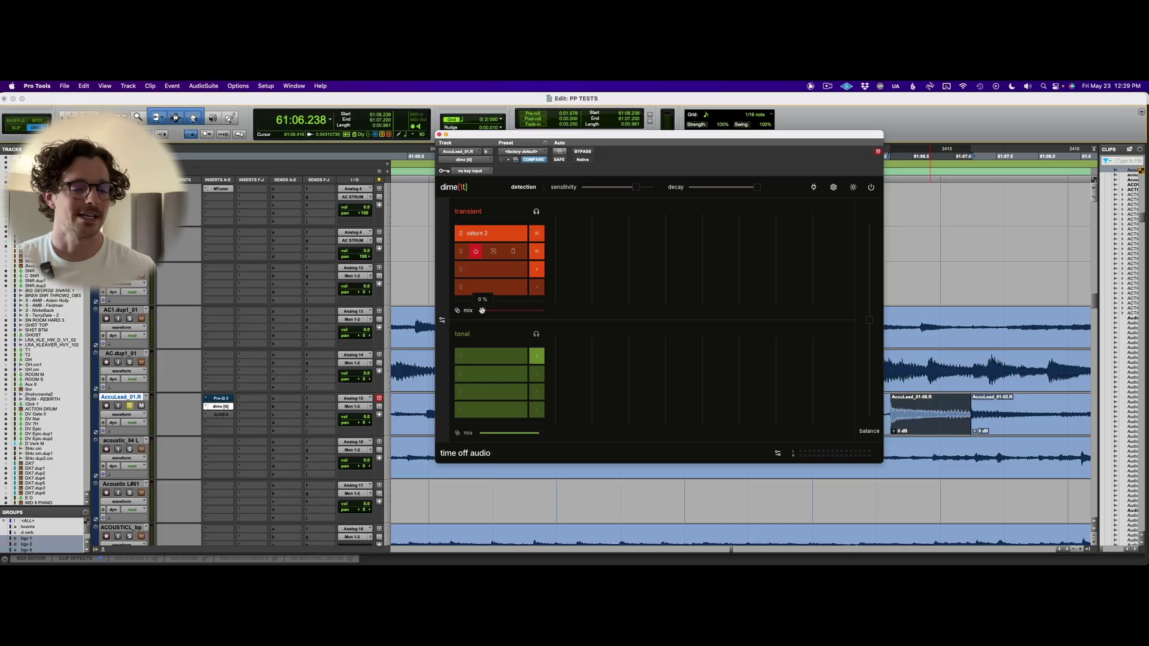
{"action": "key", "text": "space"}
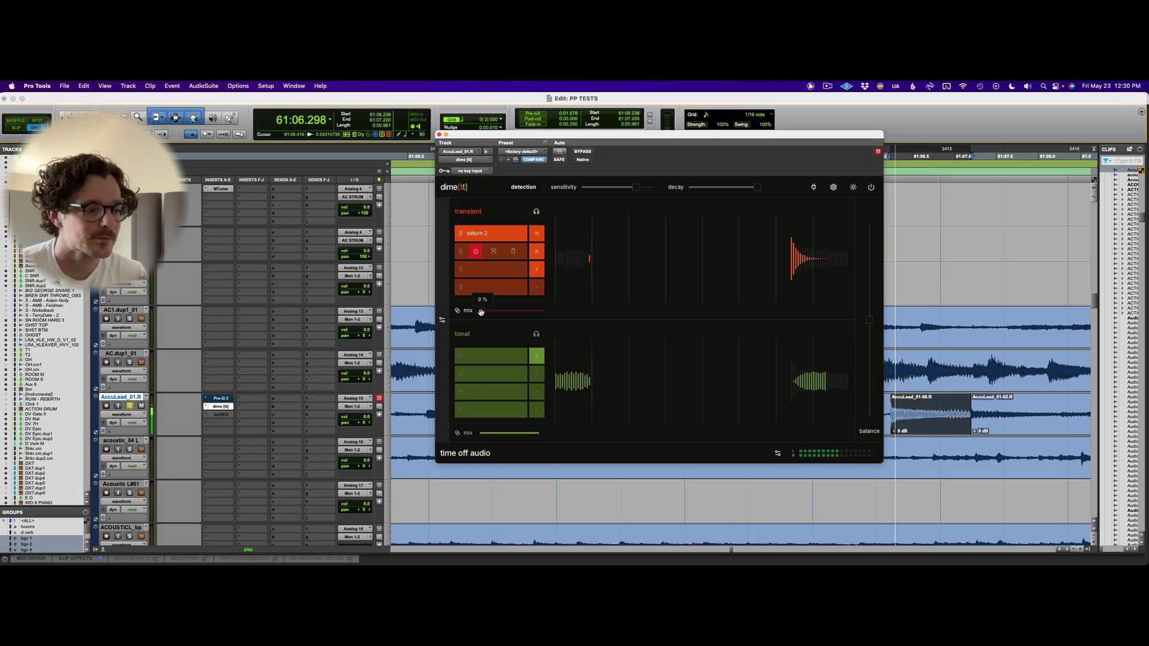
{"action": "left_click_drag", "start_coordinate": [482, 312], "coordinate": [542, 312]}
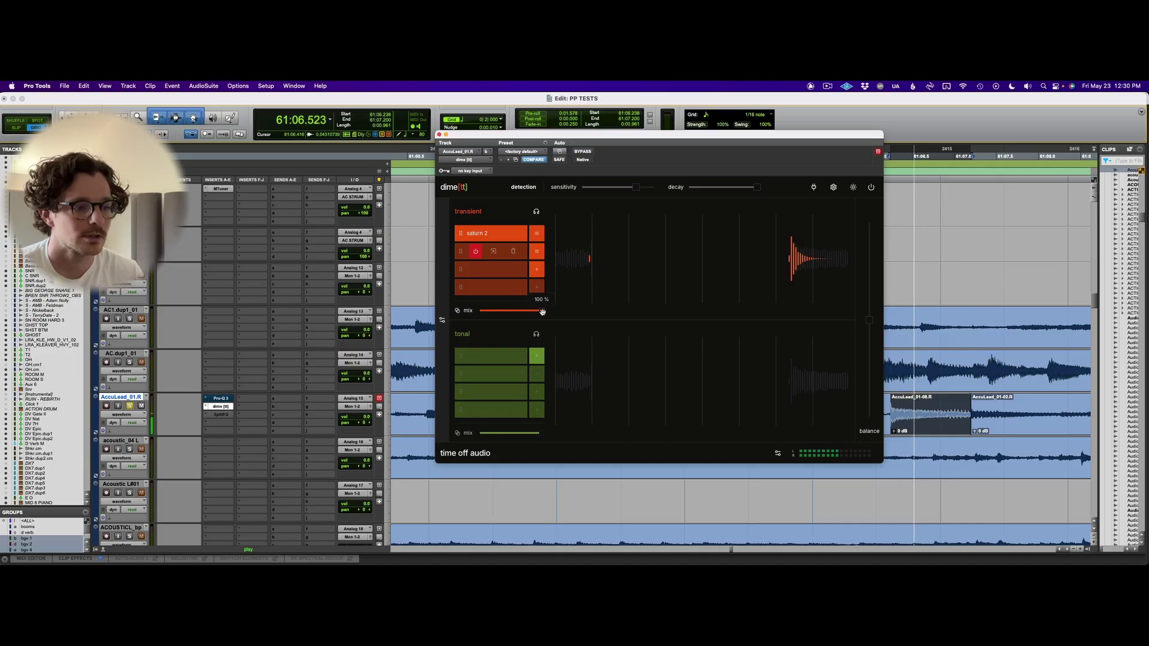
Set the transient mix to 70% and compare the looped clip with dime[tt] bypassed and active.
{"action": "key", "text": "space"}
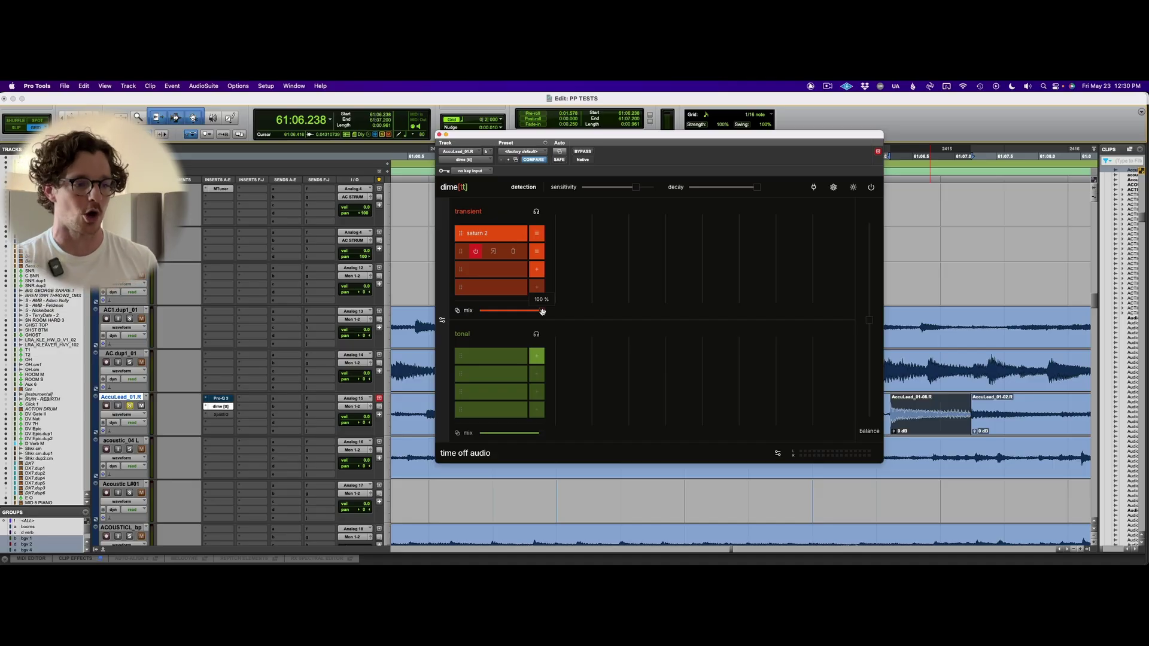
{"action": "mouse_move", "coordinate": [542, 311]}
{"action": "left_mouse_down"}
{"action": "mouse_move", "coordinate": [479, 313]}
{"action": "mouse_move", "coordinate": [524, 310]}
{"action": "left_mouse_up"}
{"action": "key", "text": "space"}
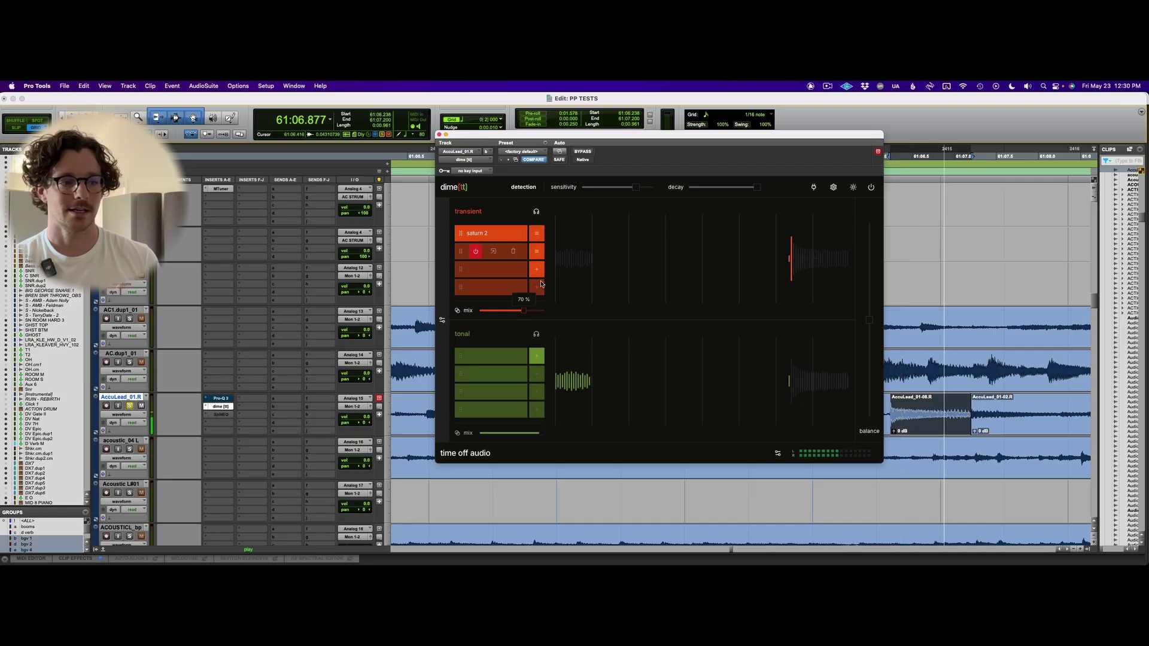
{"action": "left_click", "coordinate": [584, 152]}
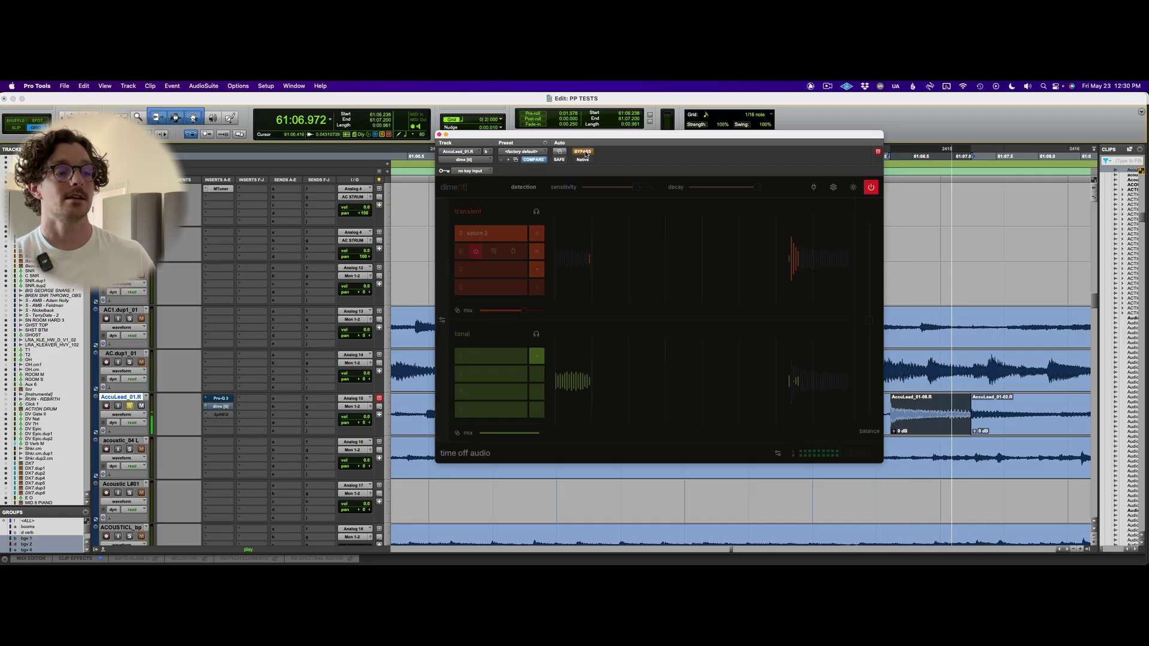
{"action": "left_click", "coordinate": [584, 152]}
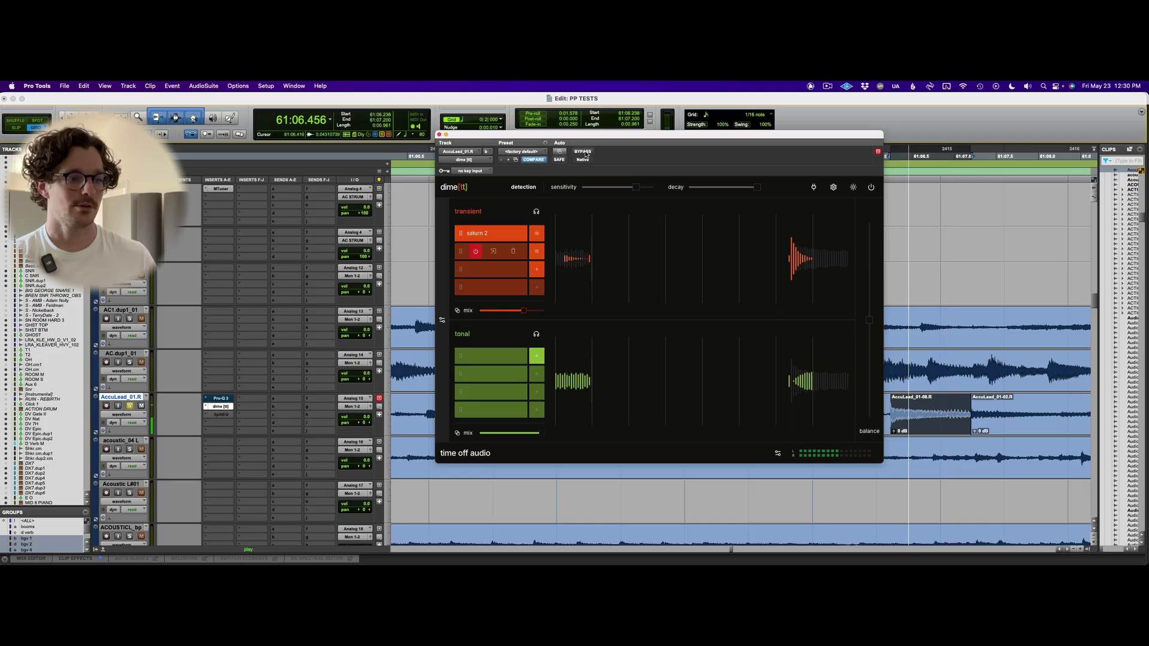
{"action": "key", "text": "space"}
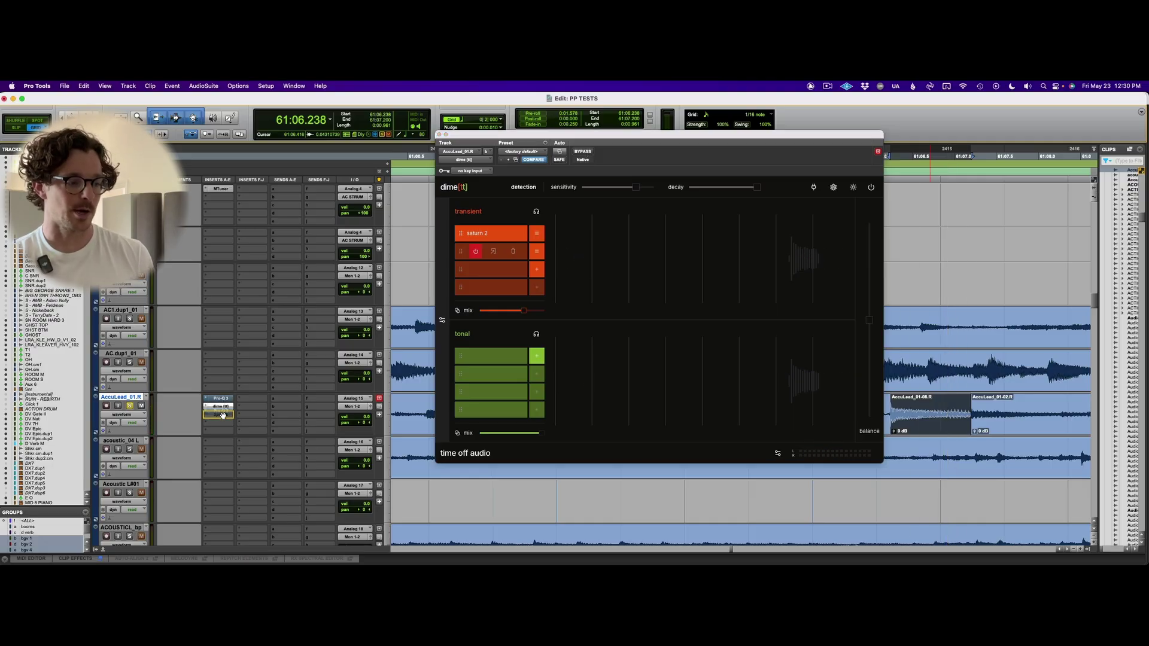
Move Pro-Q 3 below dime[tt] in AccuLead_01.R's insert chain and ease its high-frequency cut to about -5.3 dB during playback.
{"action": "left_click", "coordinate": [221, 415]}
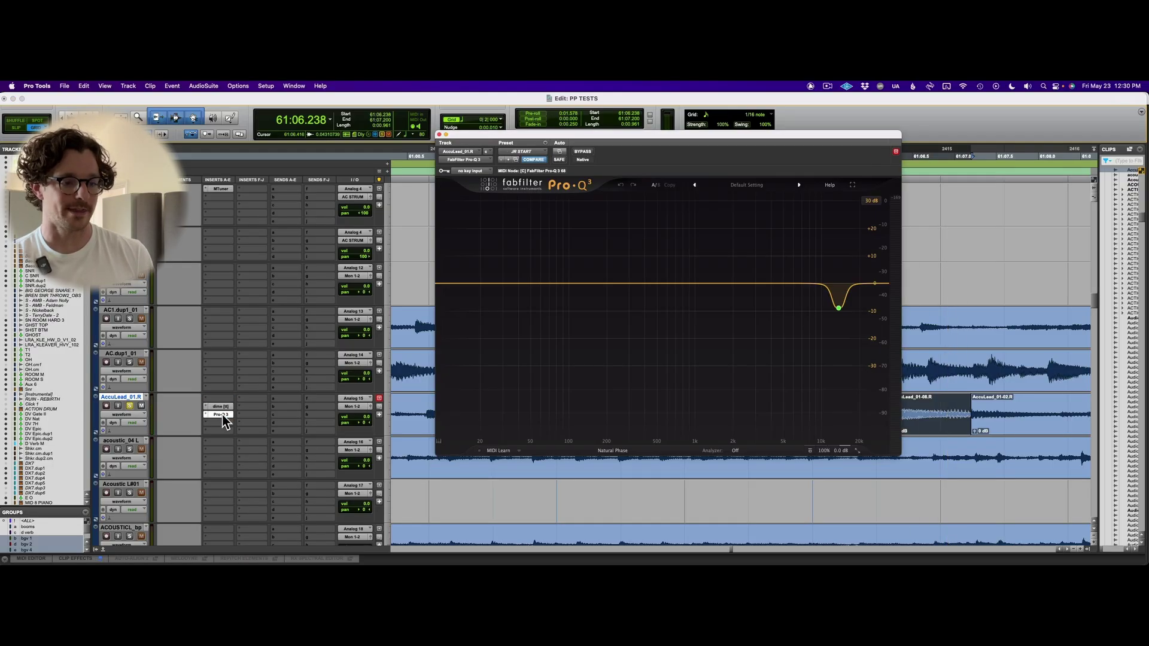
{"action": "key", "text": "space"}
{"action": "mouse_move", "coordinate": [839, 308]}
{"action": "left_mouse_down"}
{"action": "mouse_move", "coordinate": [838, 267]}
{"action": "mouse_move", "coordinate": [839, 303]}
{"action": "left_mouse_up"}
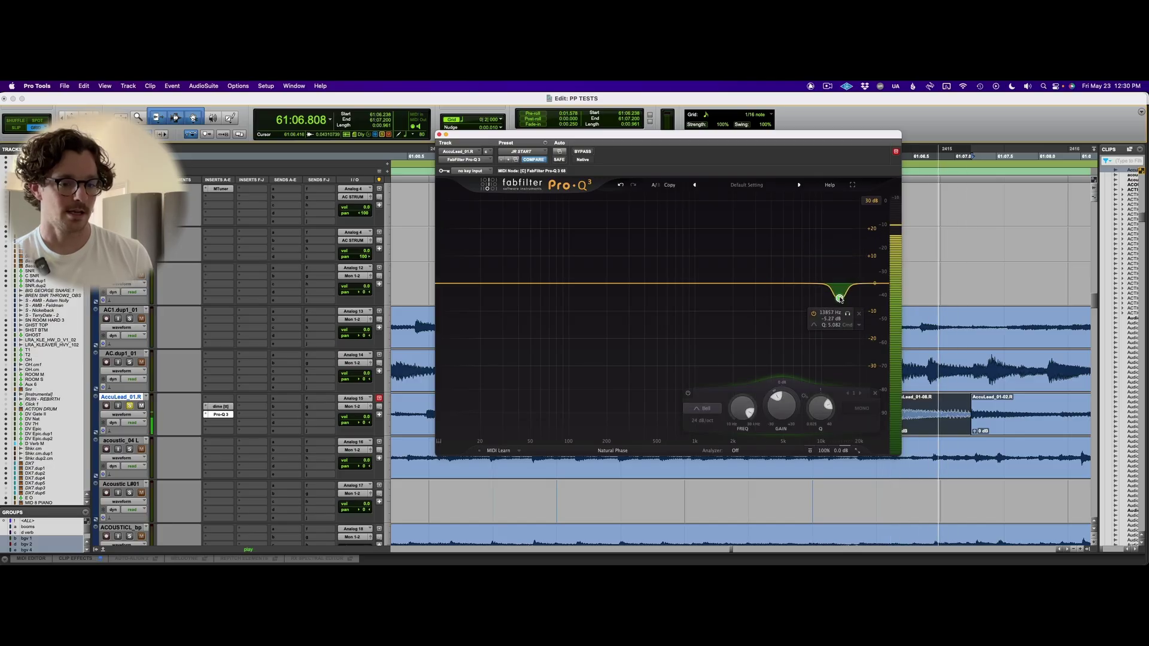
Close Pro-Q 3, extend the clip selection back to AccuLead_01-05.R, and audition the selected clips.
{"action": "key", "text": "super+w"}
{"action": "left_click", "coordinate": [706, 430], "text": "shift"}
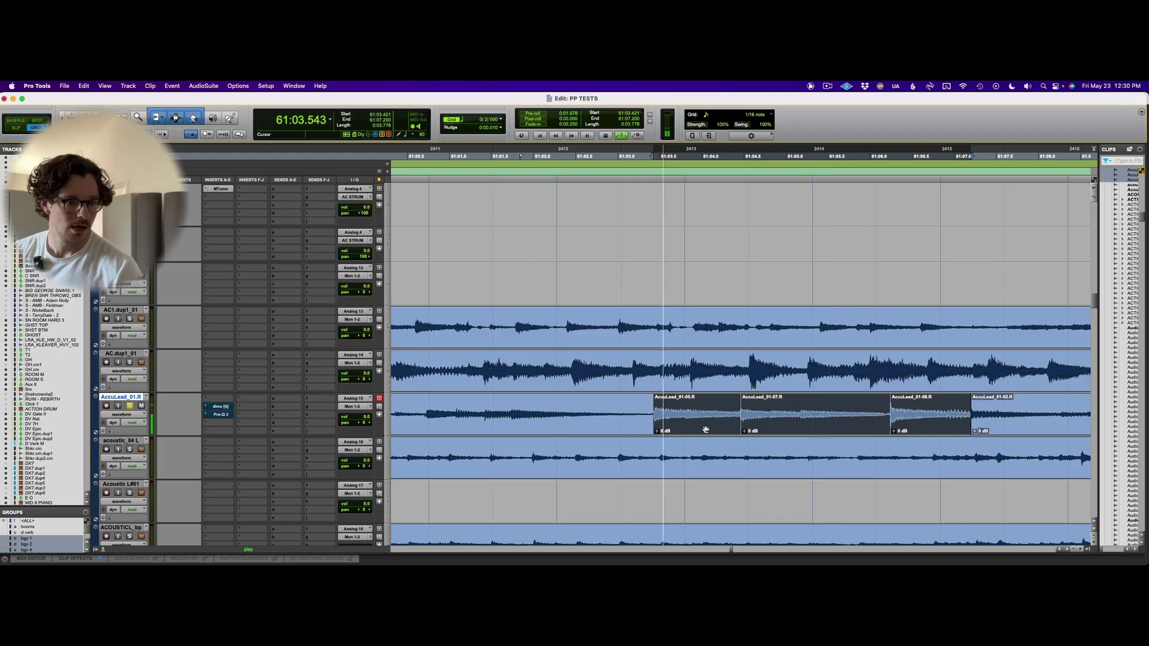
{"action": "key", "text": "space"}
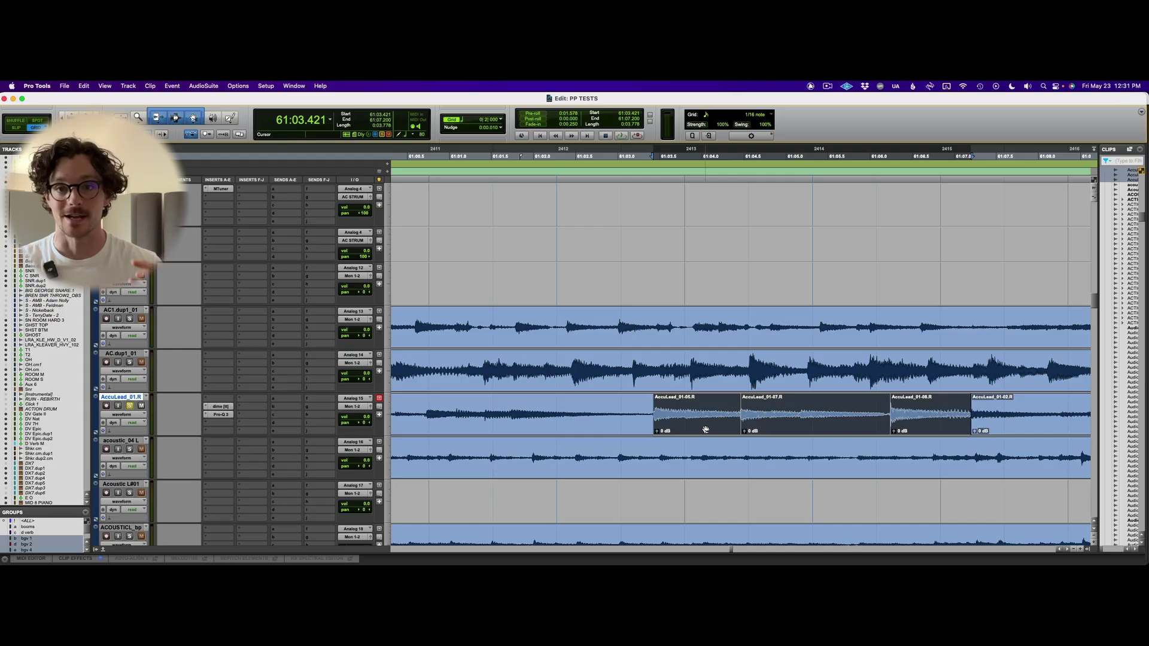
Insert Spectre below Pro-Q 3 on AccuLead_01.R and boost its high shelf at about 4.6 kHz.
{"action": "left_click", "coordinate": [223, 425]}
{"action": "key", "text": "Escape"}
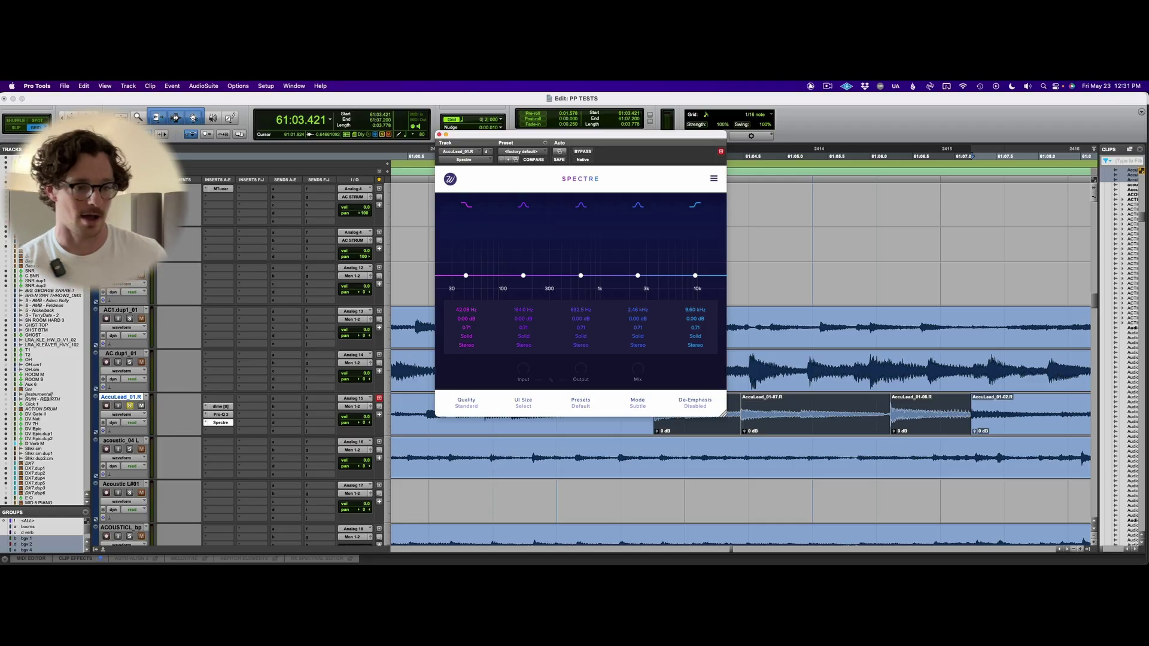
{"action": "left_click_drag", "start_coordinate": [695, 275], "coordinate": [660, 271]}
{"action": "left_click", "coordinate": [694, 336]}
{"action": "left_click", "coordinate": [657, 266]}
{"action": "left_click", "coordinate": [466, 275]}
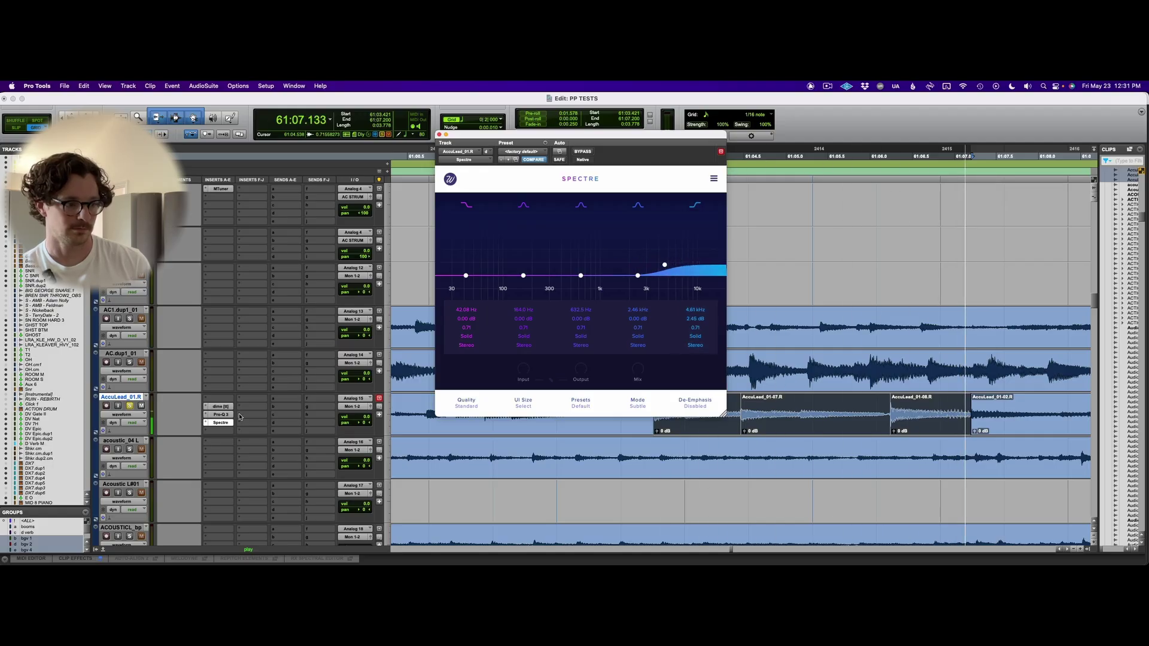
Reopen Pro-Q 3 and add a bell cut of about -4.9 dB near 6.3 kHz while auditioning the clips.
{"action": "left_click", "coordinate": [220, 414]}
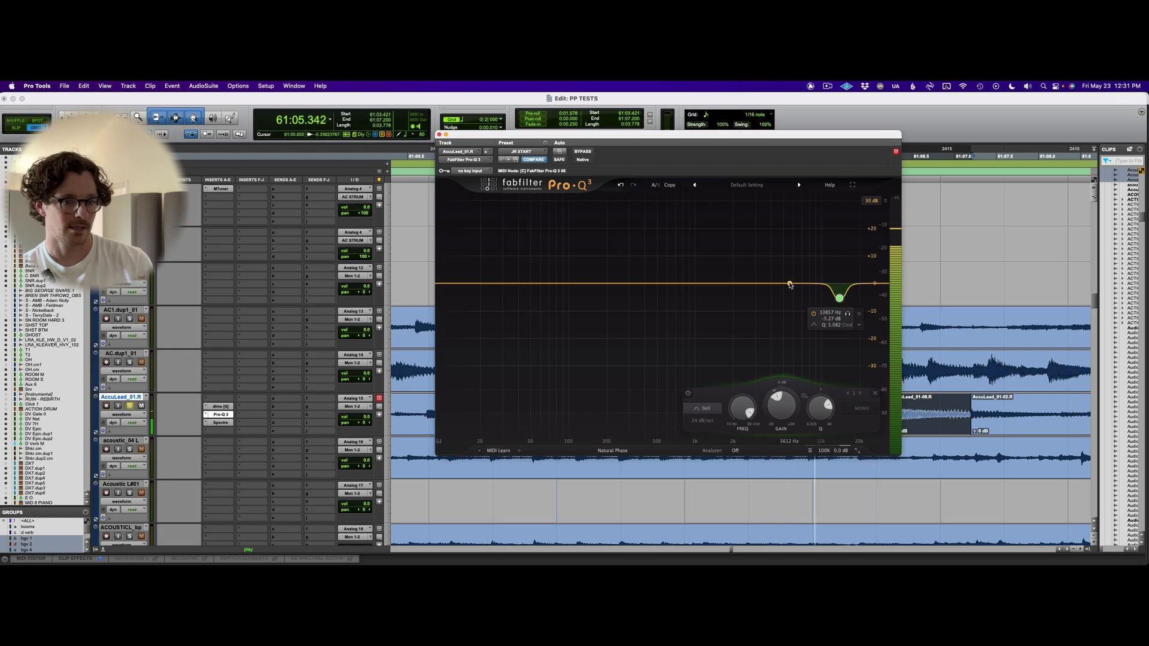
{"action": "left_click", "coordinate": [790, 284]}
{"action": "key", "text": "space"}
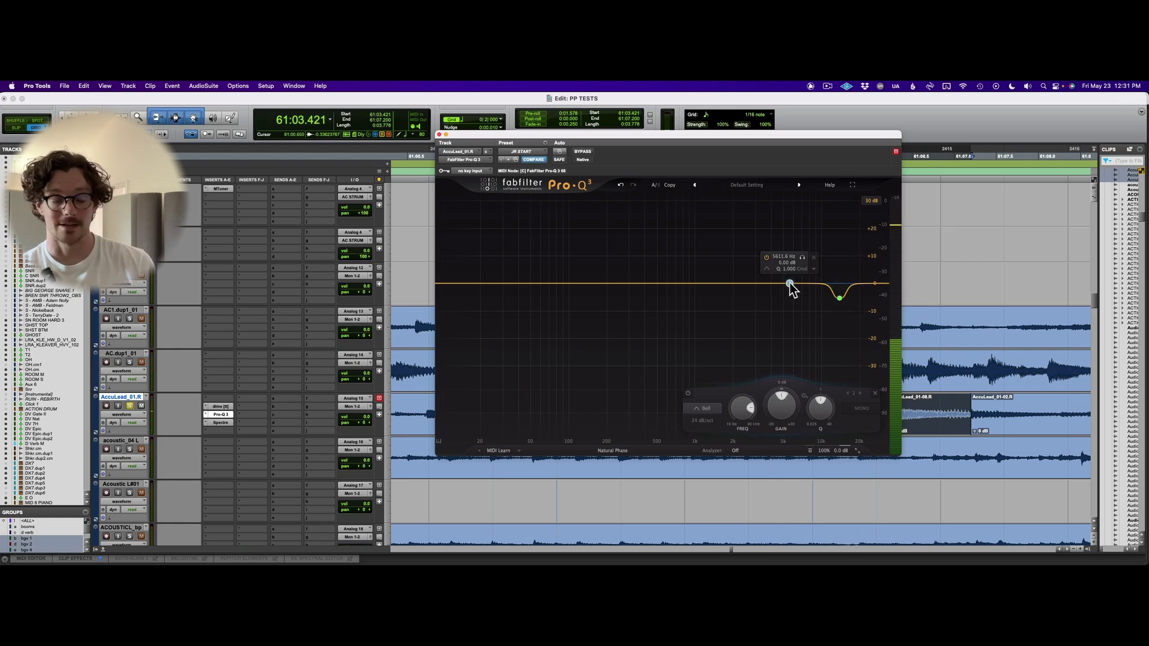
{"action": "mouse_move", "coordinate": [790, 286]}
{"action": "left_mouse_down"}
{"action": "mouse_move", "coordinate": [802, 311]}
{"action": "mouse_move", "coordinate": [801, 238]}
{"action": "mouse_move", "coordinate": [791, 316]}
{"action": "mouse_move", "coordinate": [794, 286]}
{"action": "mouse_move", "coordinate": [796, 299]}
{"action": "left_mouse_up"}
{"action": "key", "text": "space"}
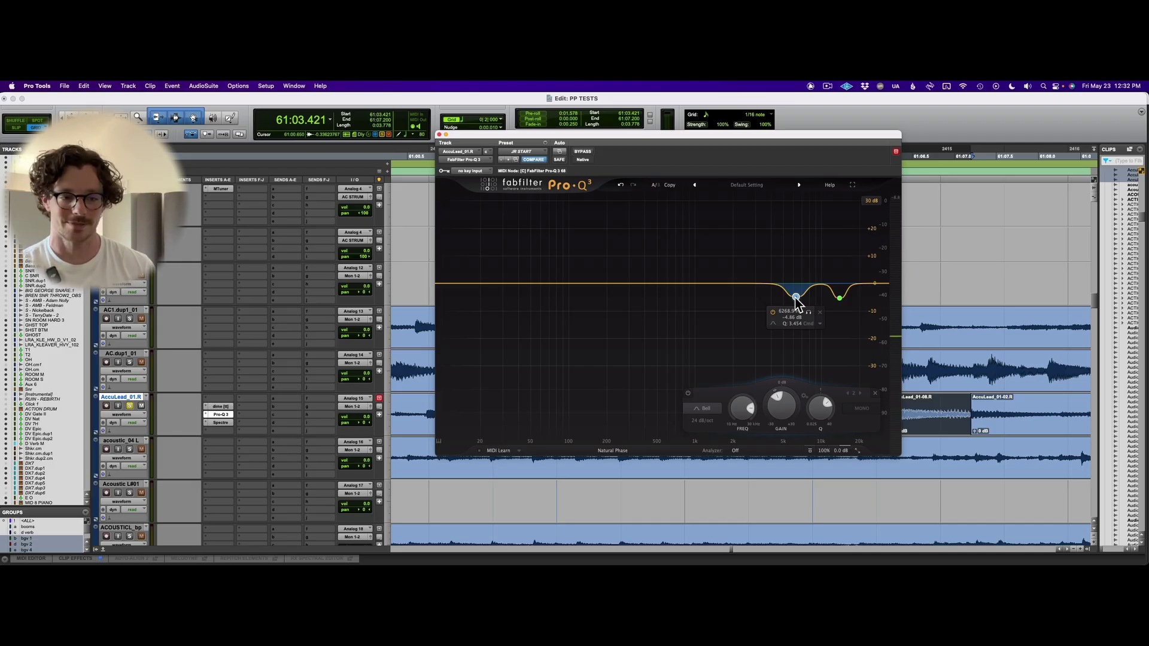
Exaggerate the new bell to about -30 dB near 3.1 kHz, then settle it at about 4.2 kHz and -6.3 dB.
{"action": "left_click_drag", "start_coordinate": [793, 291], "coordinate": [757, 380]}
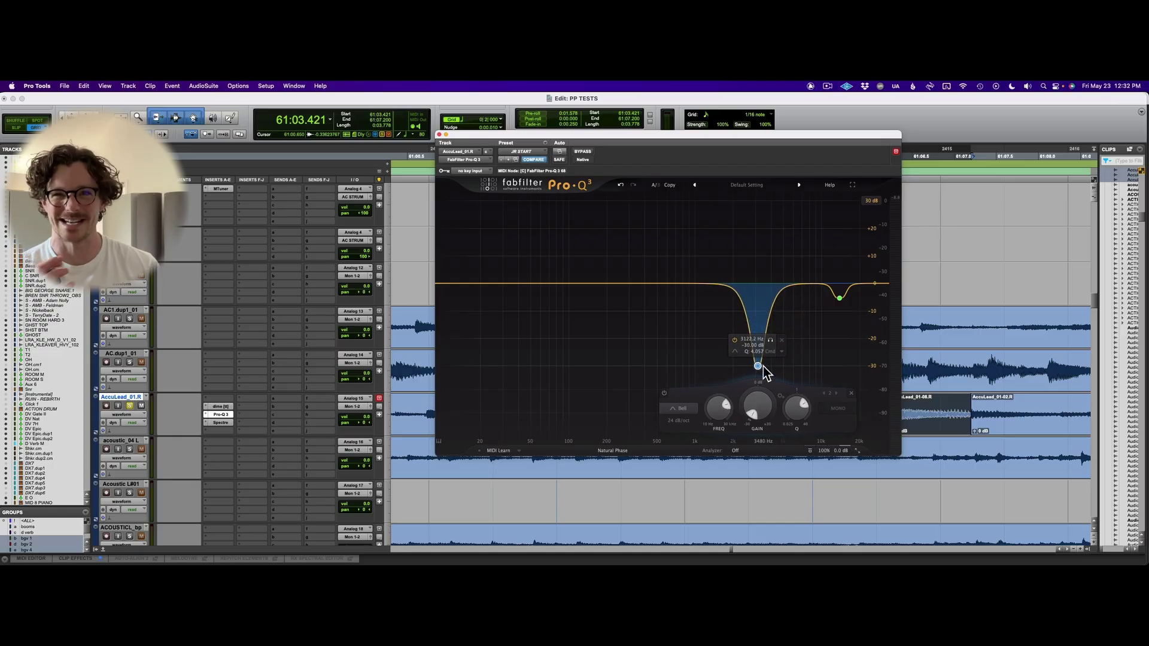
{"action": "key", "text": "space"}
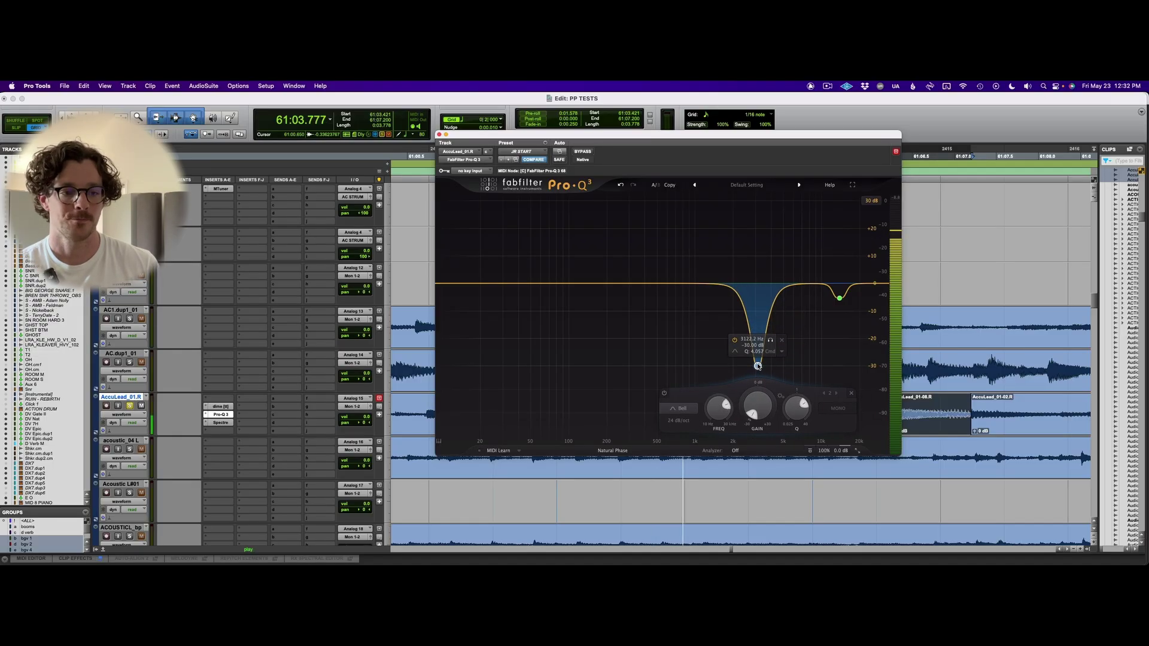
{"action": "left_click_drag", "start_coordinate": [758, 367], "coordinate": [776, 302]}
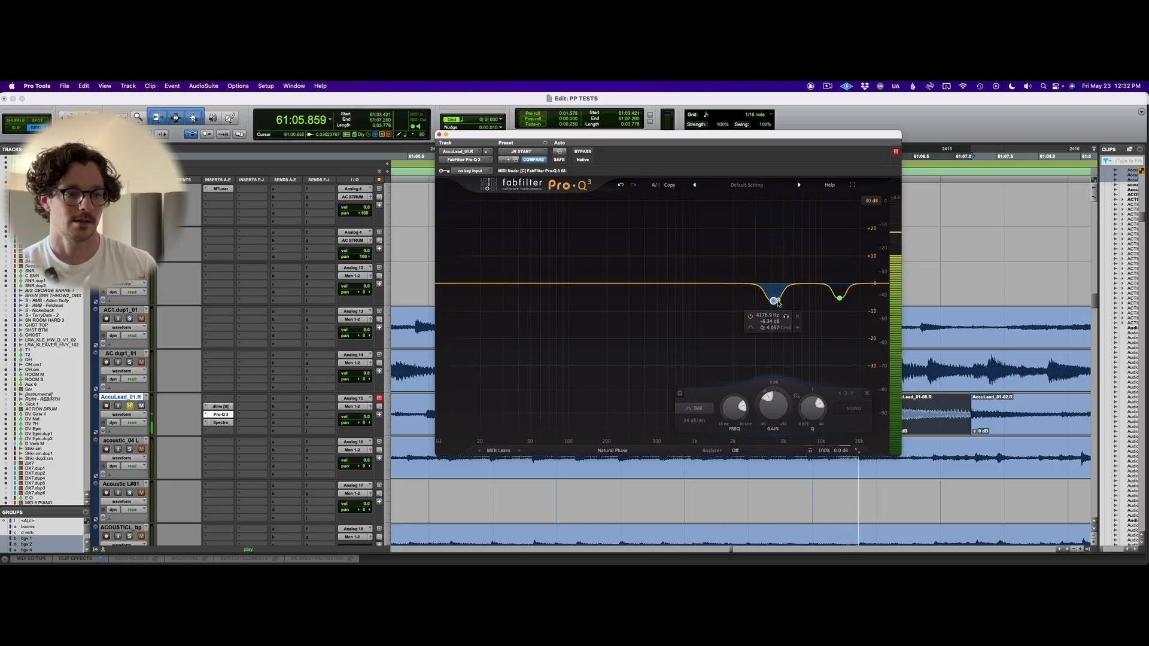
Add a gentle bell cut at about 179 Hz and a small cut between the two existing high-frequency dips, then close Pro-Q 3.
{"action": "mouse_move", "coordinate": [620, 285]}
{"action": "left_mouse_down"}
{"action": "mouse_move", "coordinate": [600, 260]}
{"action": "mouse_move", "coordinate": [601, 298]}
{"action": "mouse_move", "coordinate": [601, 288]}
{"action": "left_mouse_up"}
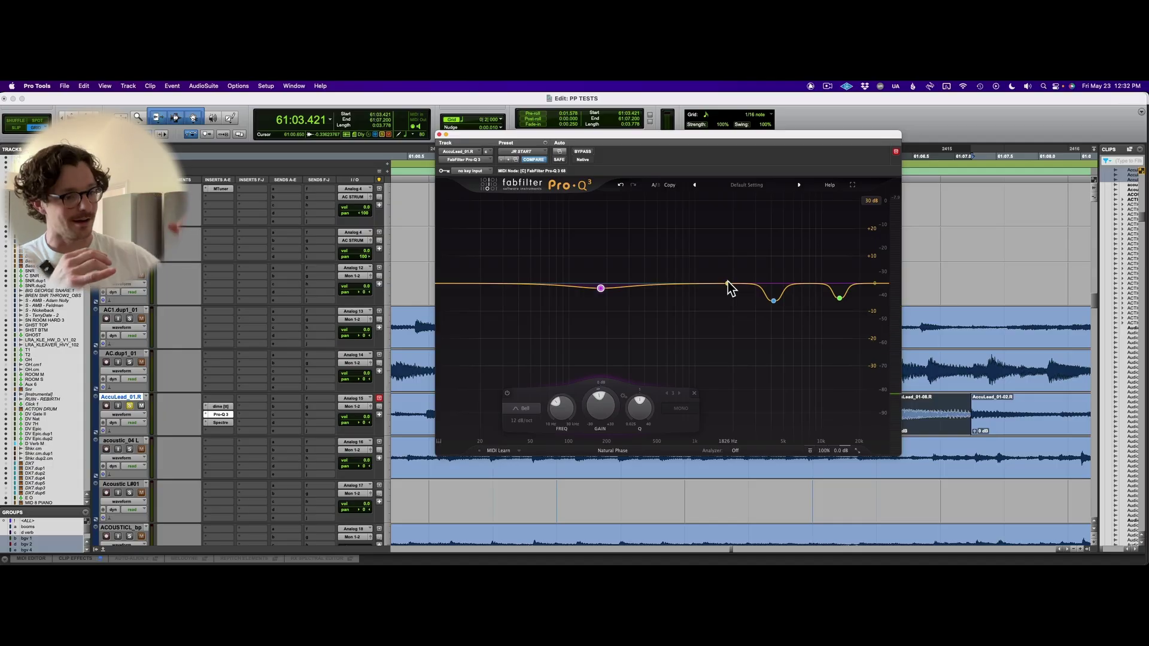
{"action": "key", "text": "space"}
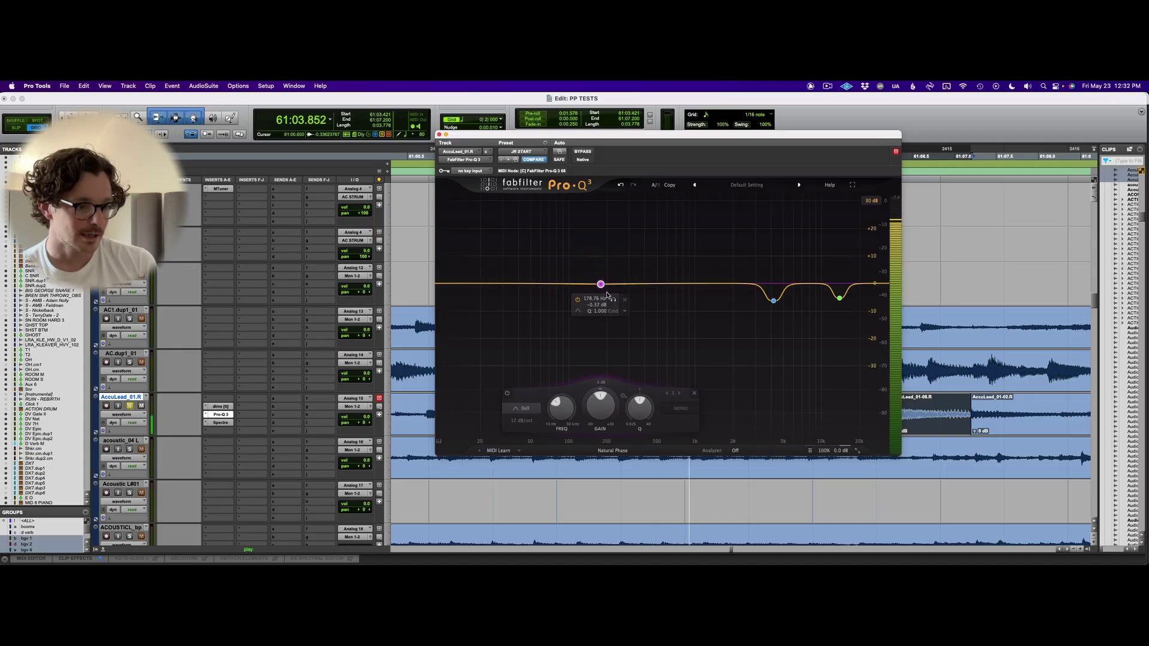
{"action": "mouse_move", "coordinate": [794, 286]}
{"action": "left_mouse_down"}
{"action": "mouse_move", "coordinate": [783, 245]}
{"action": "mouse_move", "coordinate": [803, 262]}
{"action": "mouse_move", "coordinate": [799, 292]}
{"action": "left_mouse_up"}
{"action": "key", "text": "super+w"}
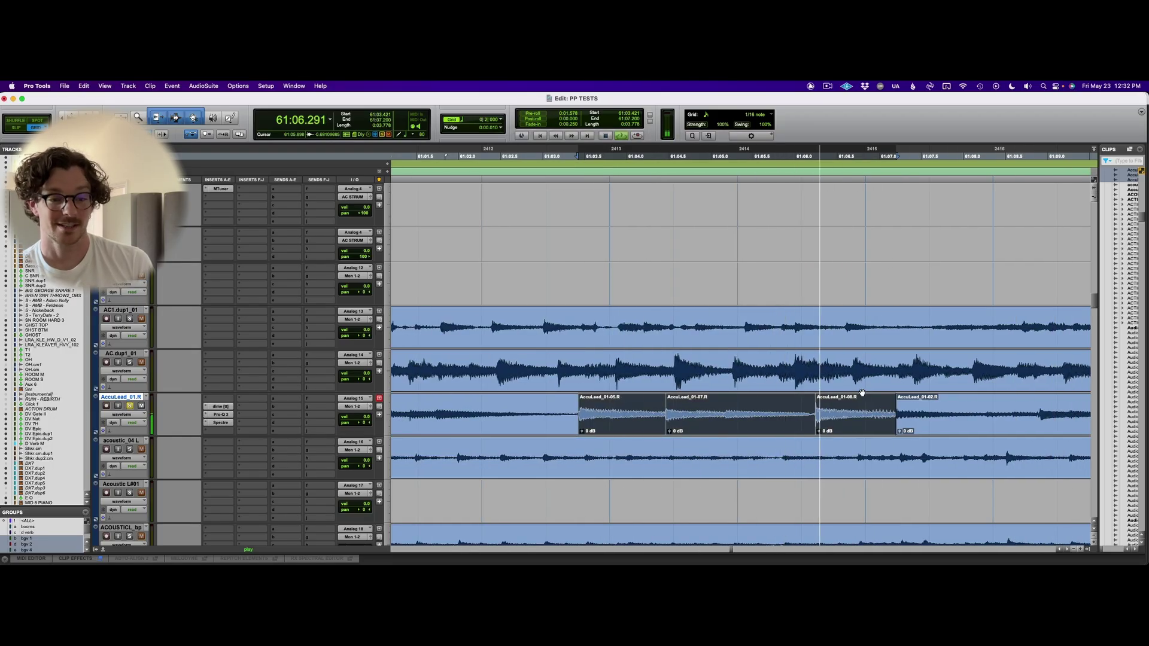
Select only clip AccuLead_01-08.R, open its Clip Effects, and add a narrow LMF boost of about 3.8 dB in the low mids.
{"action": "key", "text": "space"}
{"action": "left_click", "coordinate": [847, 424]}
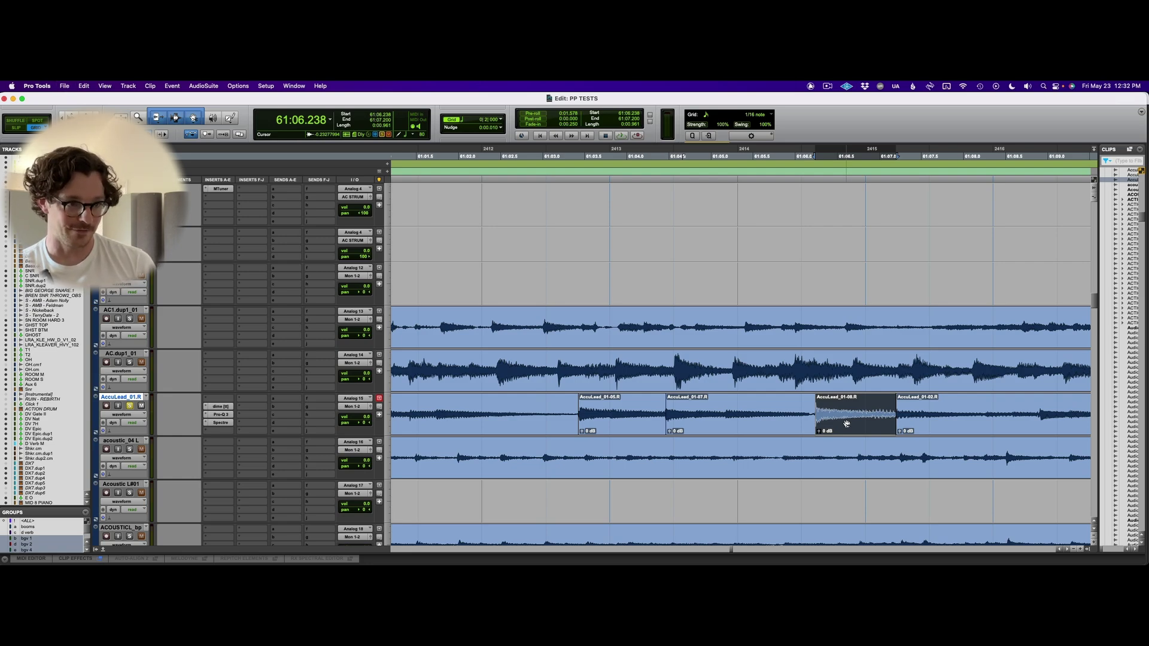
{"action": "left_click", "coordinate": [293, 85]}
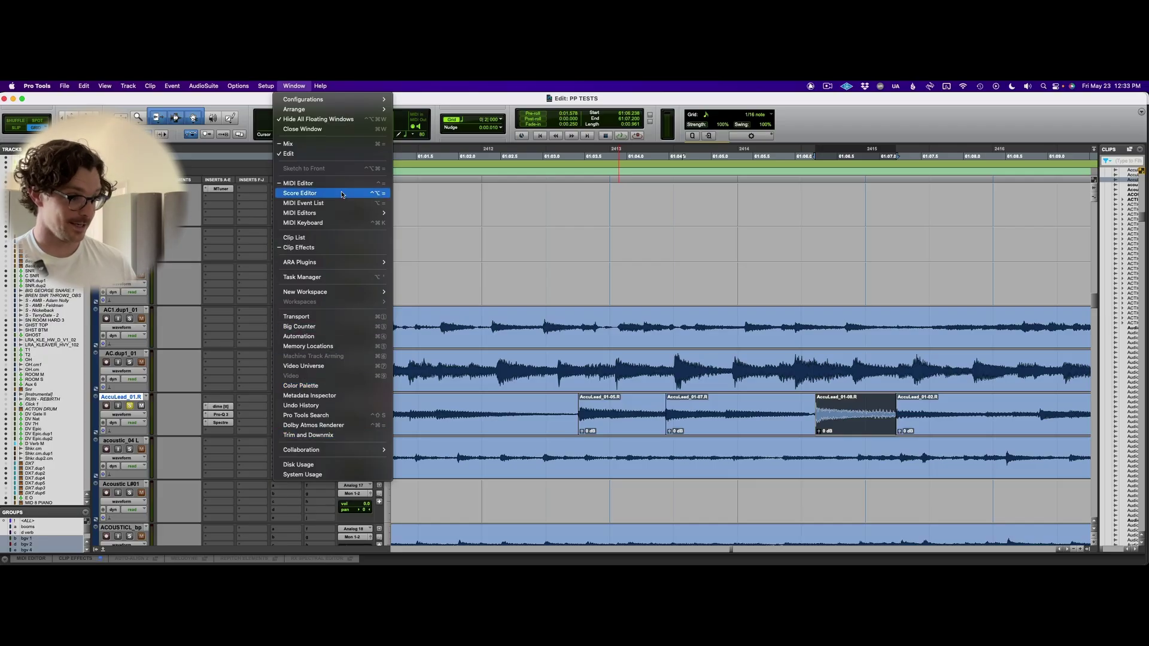
{"action": "left_click", "coordinate": [339, 249]}
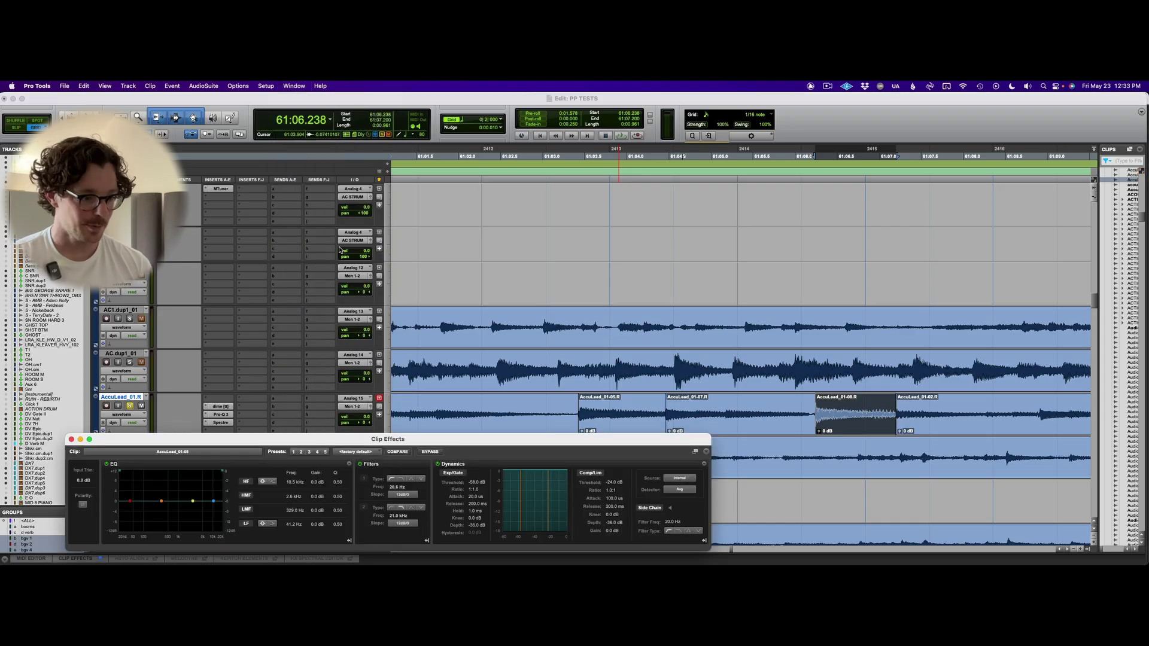
{"action": "left_click_drag", "start_coordinate": [161, 501], "coordinate": [165, 494]}
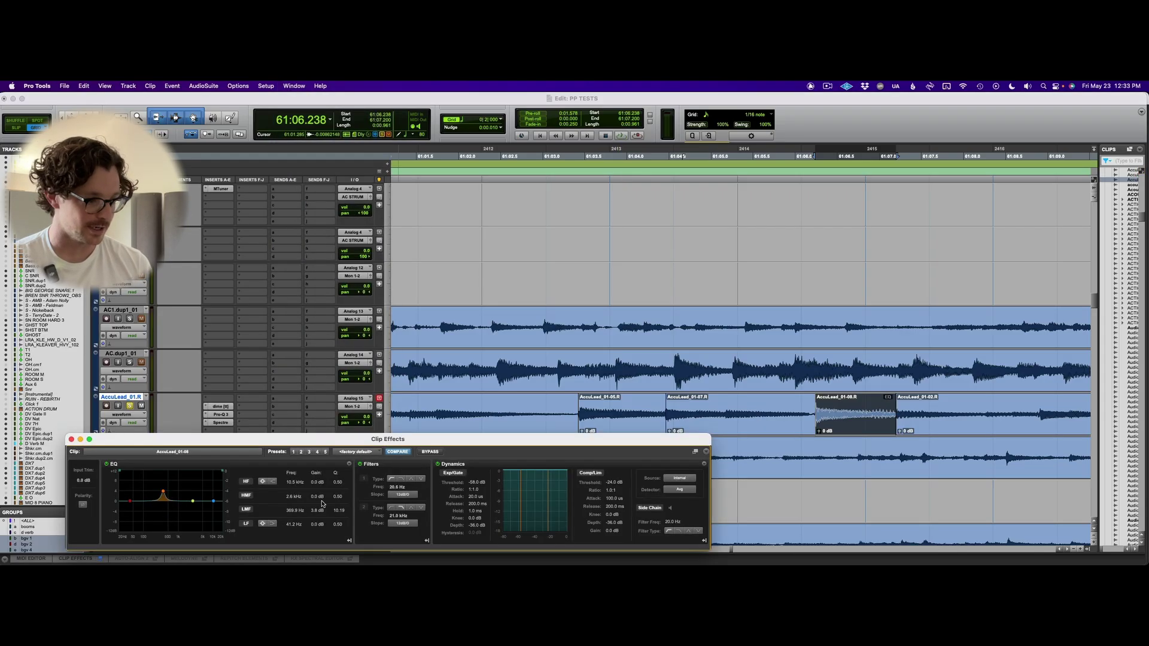
Sweep the clip's LMF band up to 9.1 kHz during playback and turn it into a cut of about -1.3 dB.
{"action": "key", "text": "space"}
{"action": "left_click_drag", "start_coordinate": [163, 492], "coordinate": [210, 495]}
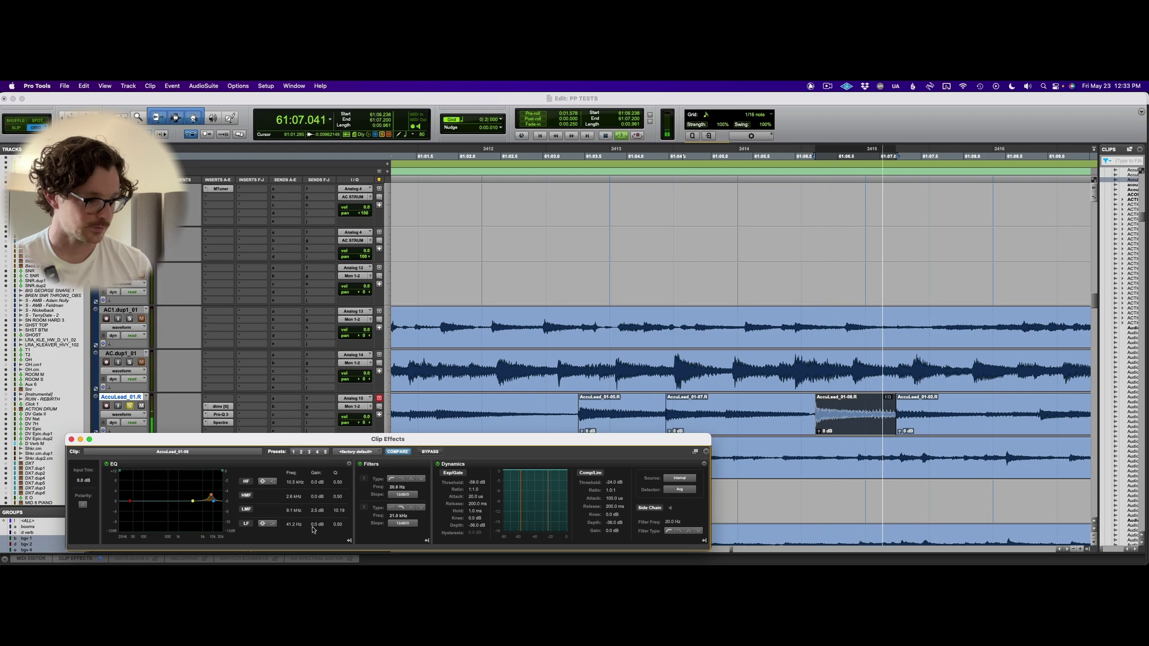
{"action": "left_click_drag", "start_coordinate": [312, 529], "coordinate": [311, 541]}
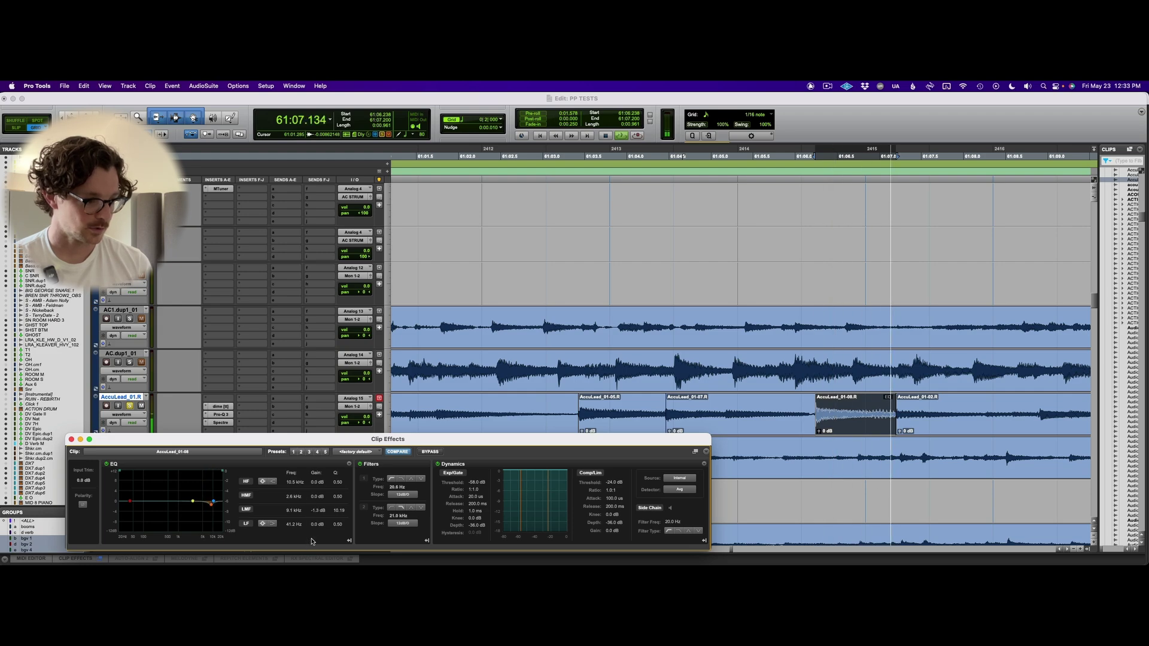
Search the plug-in list for "spectral" and insert Ozone 11 Spectral Shaper after the AccuLead_01.R effects.
{"action": "left_click", "coordinate": [250, 415]}
{"action": "type", "text": "spectral"}
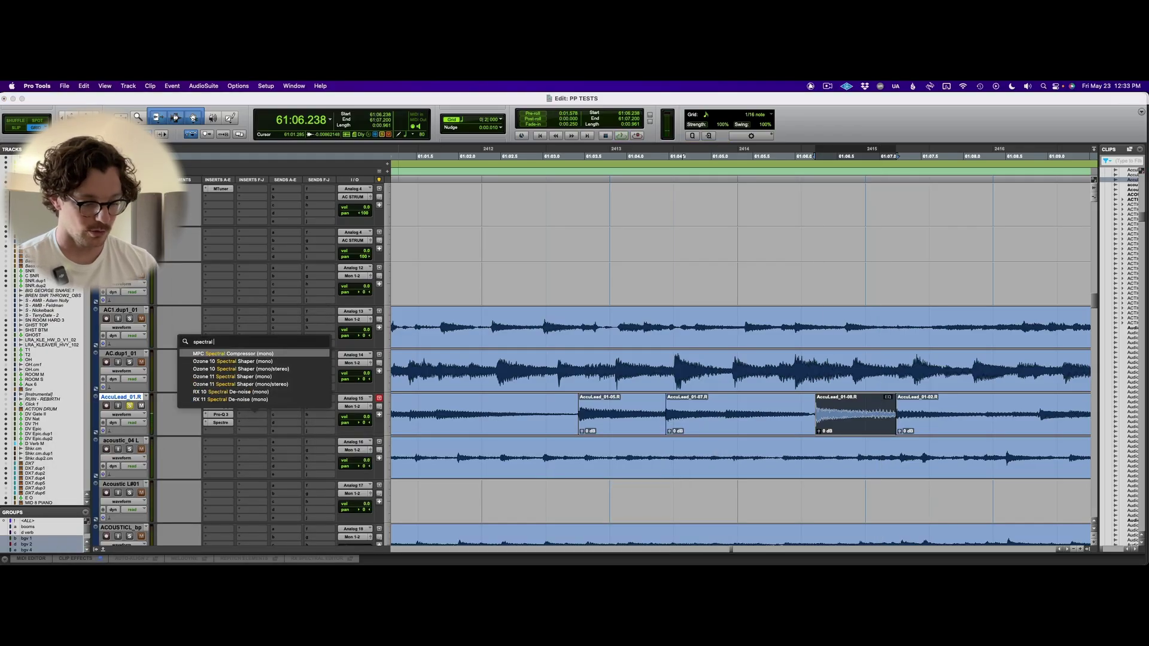
{"action": "key", "text": "Down"}
{"action": "key", "text": "Down"}
{"action": "key", "text": "Down"}
{"action": "key", "text": "Down"}
{"action": "key", "text": "Escape"}
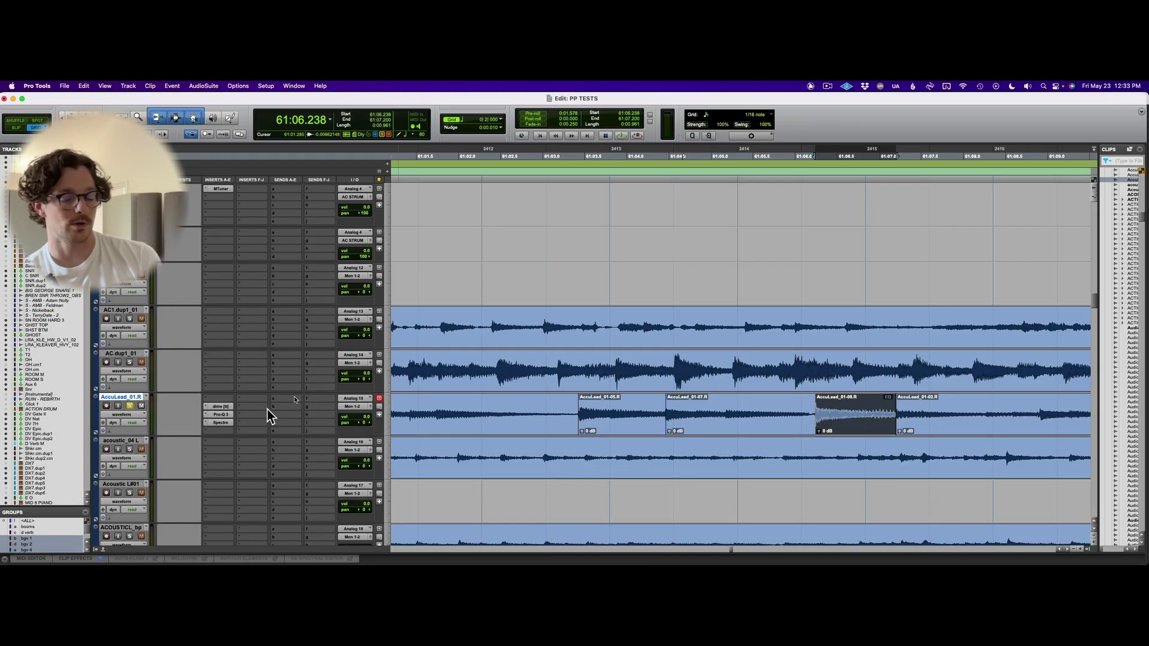
Play the clip and shift Spectral Shaper's processing range to about 5.9 to 11.9 kHz.
{"action": "key", "text": "space"}
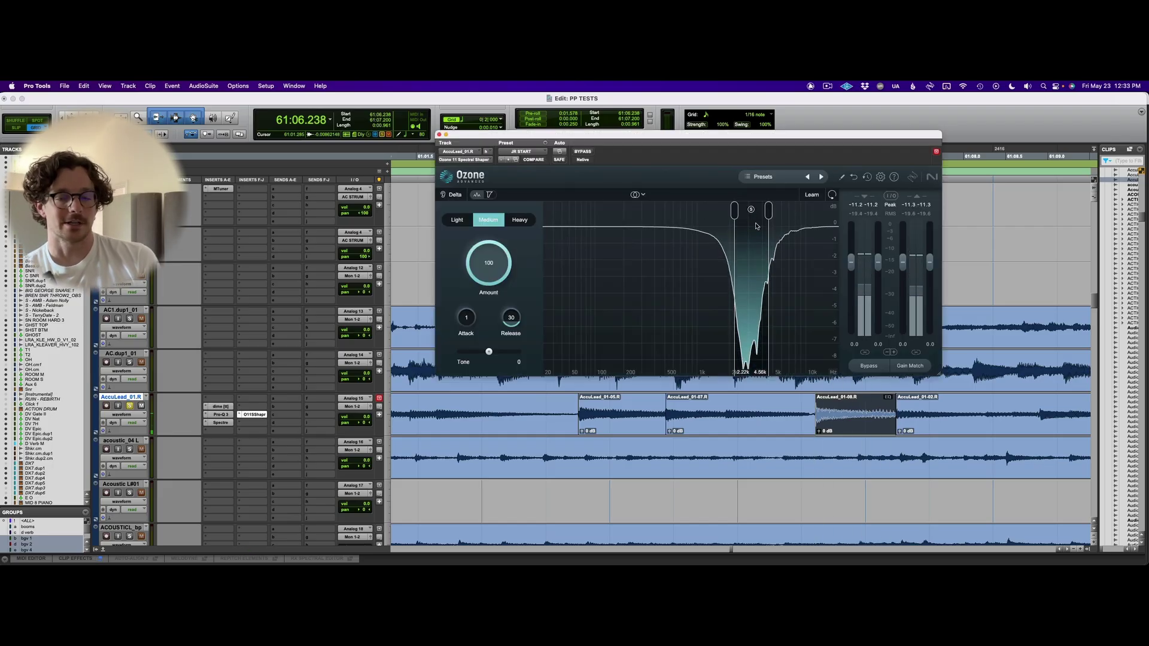
{"action": "key", "text": "space"}
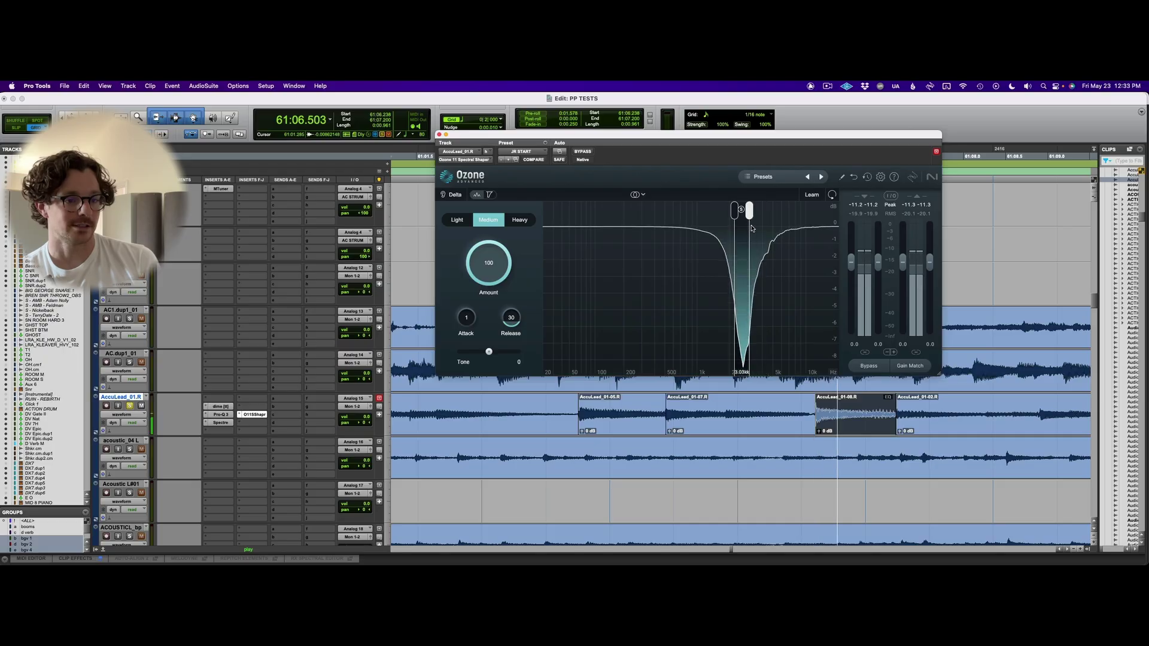
{"action": "left_click_drag", "start_coordinate": [762, 219], "coordinate": [796, 250]}
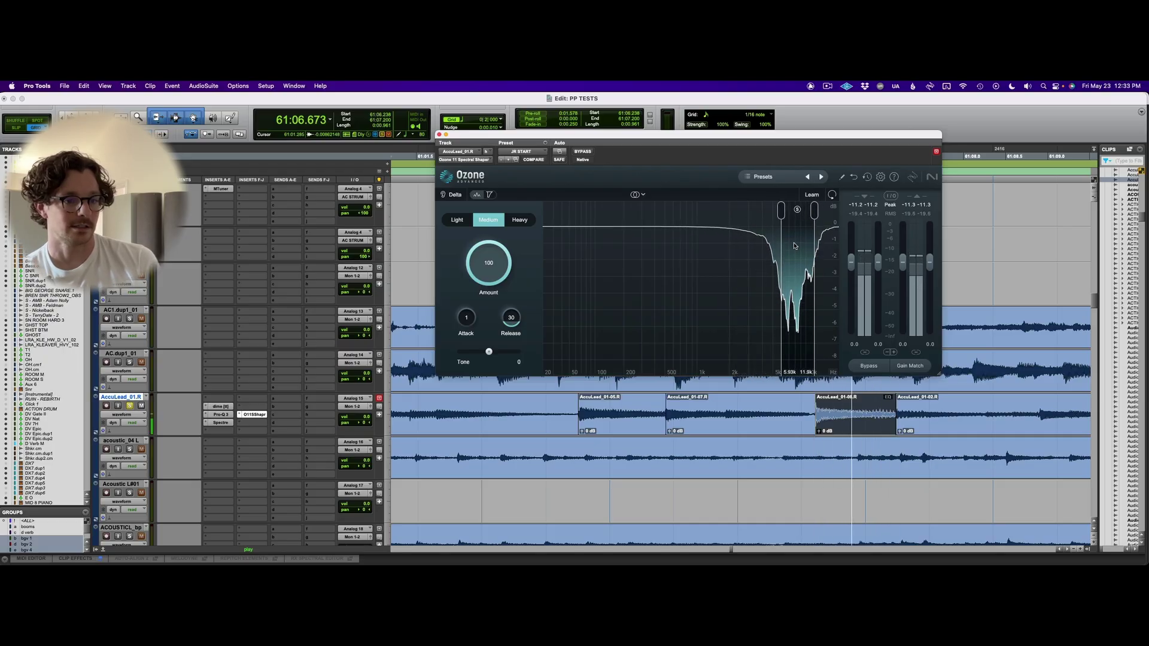
Add a narrow Pro-Q 3 boost of about 13.5 dB near 2.7 kHz during playback and return to Spectral Shaper.
{"action": "left_click", "coordinate": [221, 414]}
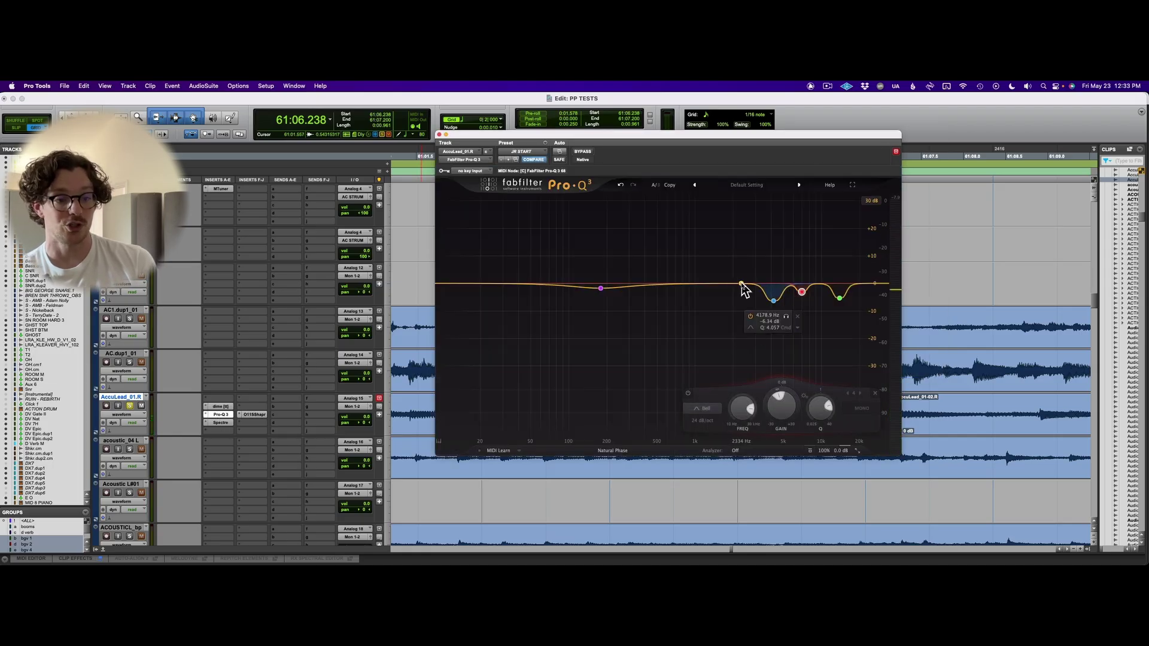
{"action": "left_click_drag", "start_coordinate": [742, 285], "coordinate": [752, 238]}
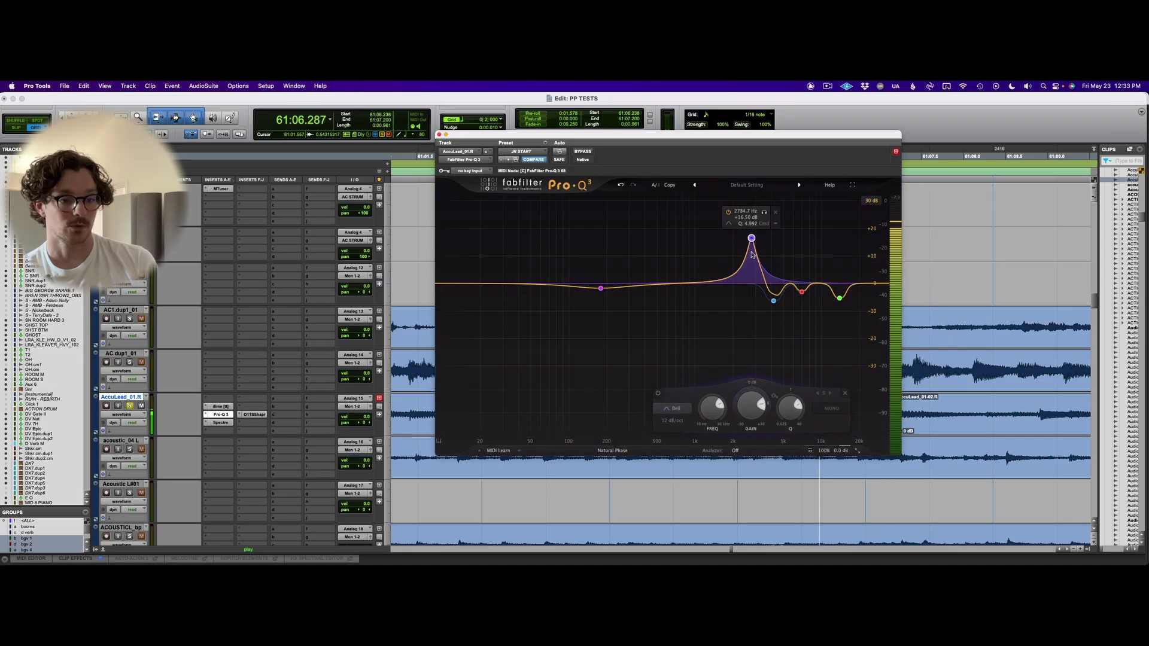
{"action": "scroll", "coordinate": [753, 254], "scroll_direction": "up", "scroll_amount": 5}
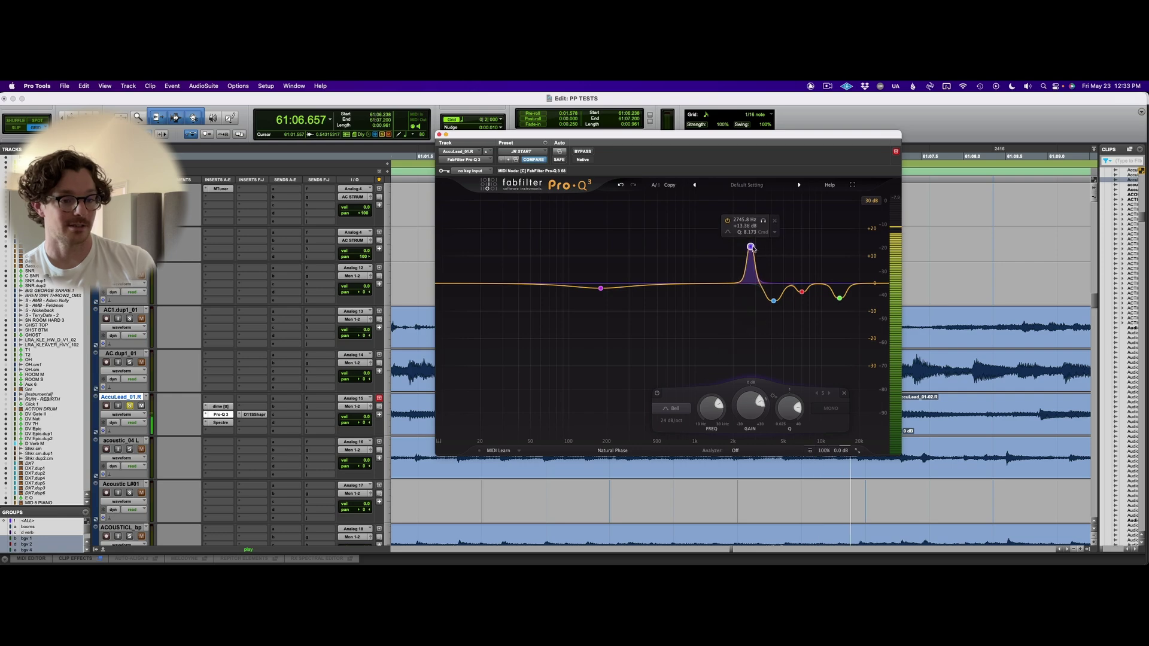
{"action": "left_click", "coordinate": [252, 414]}
{"action": "key", "text": "space"}
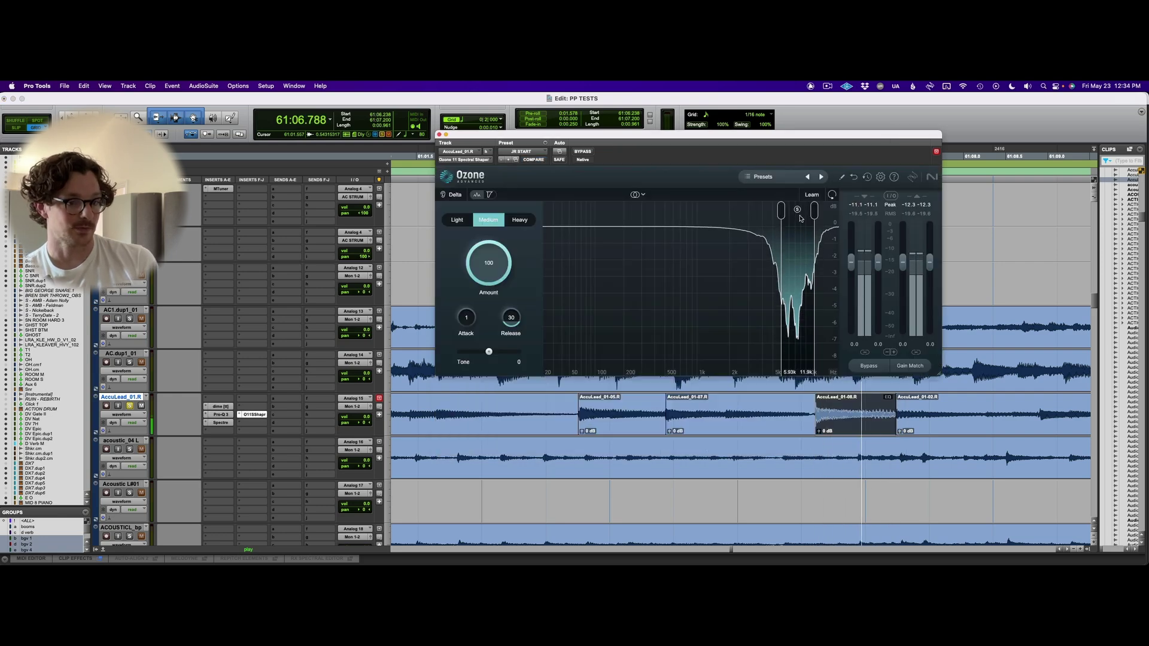
Extend Spectral Shaper's processing range to about 3.6 to 11.5 kHz during playback and set its Amount to 84.
{"action": "left_click_drag", "start_coordinate": [800, 218], "coordinate": [785, 250]}
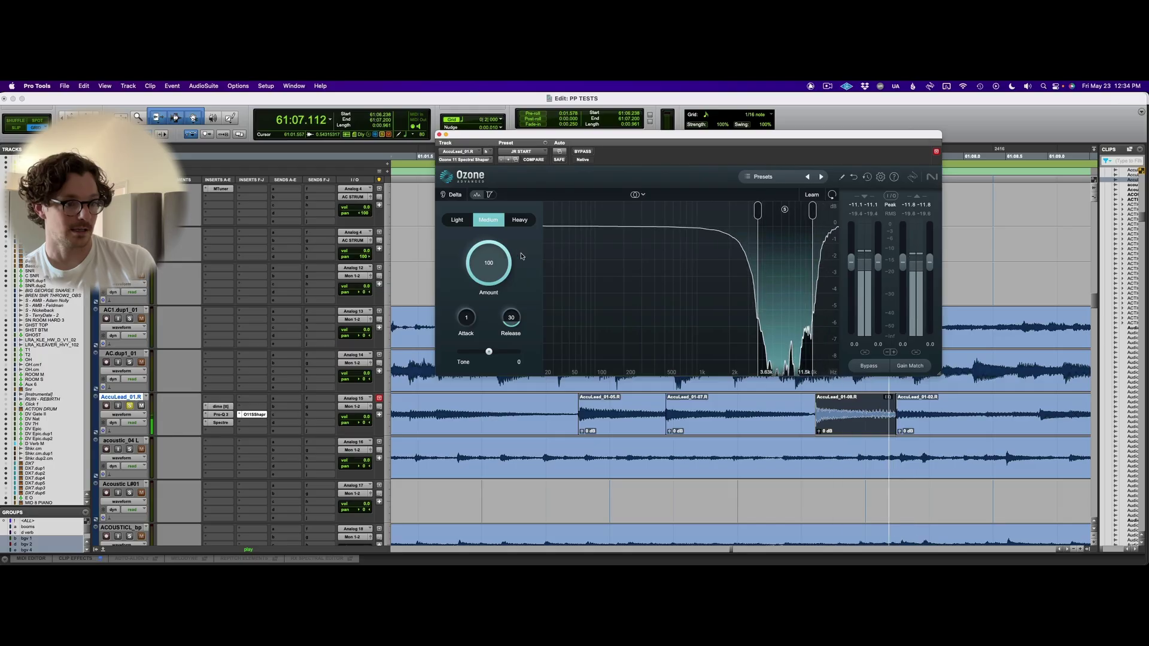
{"action": "left_click_drag", "start_coordinate": [506, 263], "coordinate": [493, 440]}
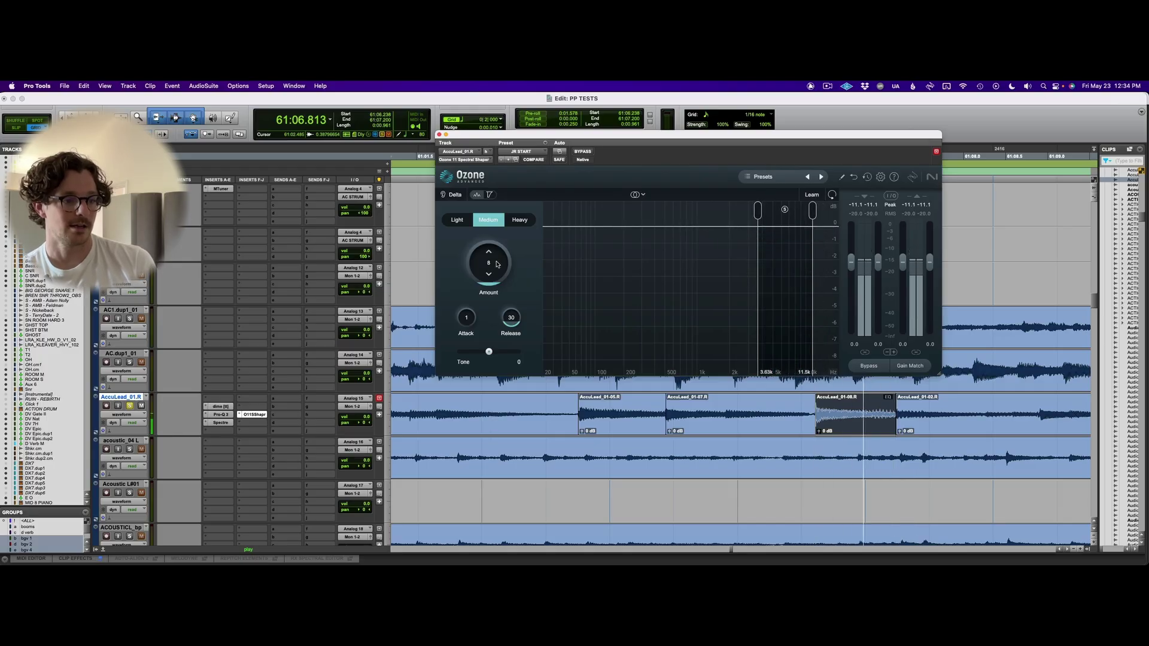
{"action": "left_click_drag", "start_coordinate": [497, 264], "coordinate": [514, 190]}
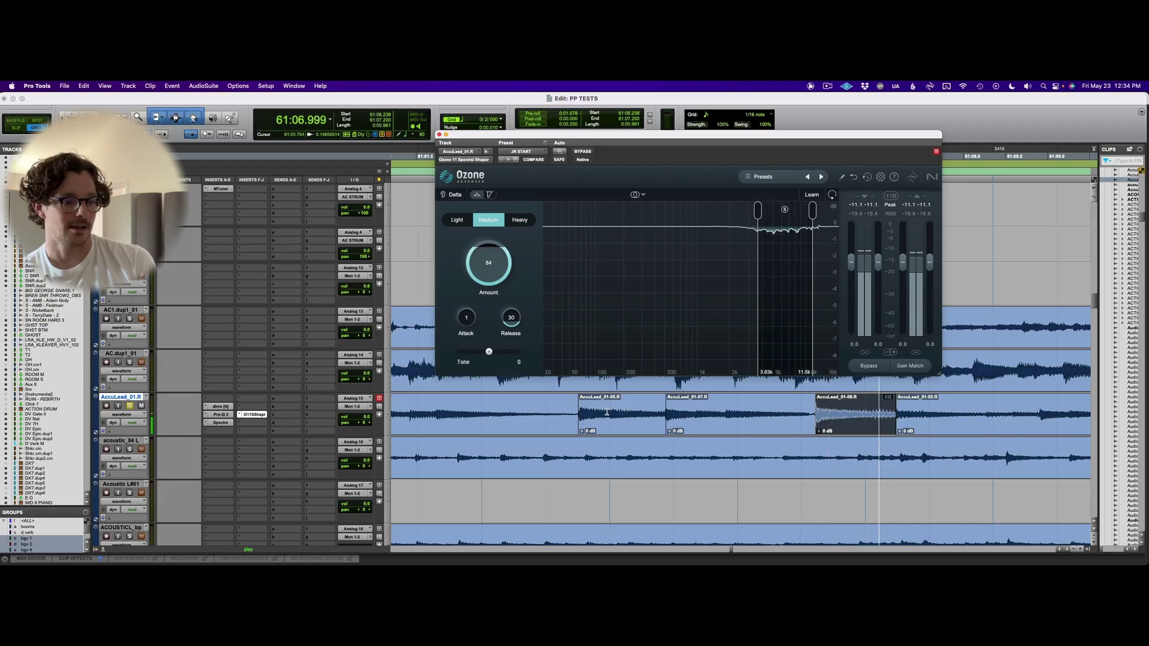
Extend the playback selection back over the two preceding AccuLead clips, then bypass Spectral Shaper and close it.
{"action": "left_click", "coordinate": [616, 428], "text": "shift"}
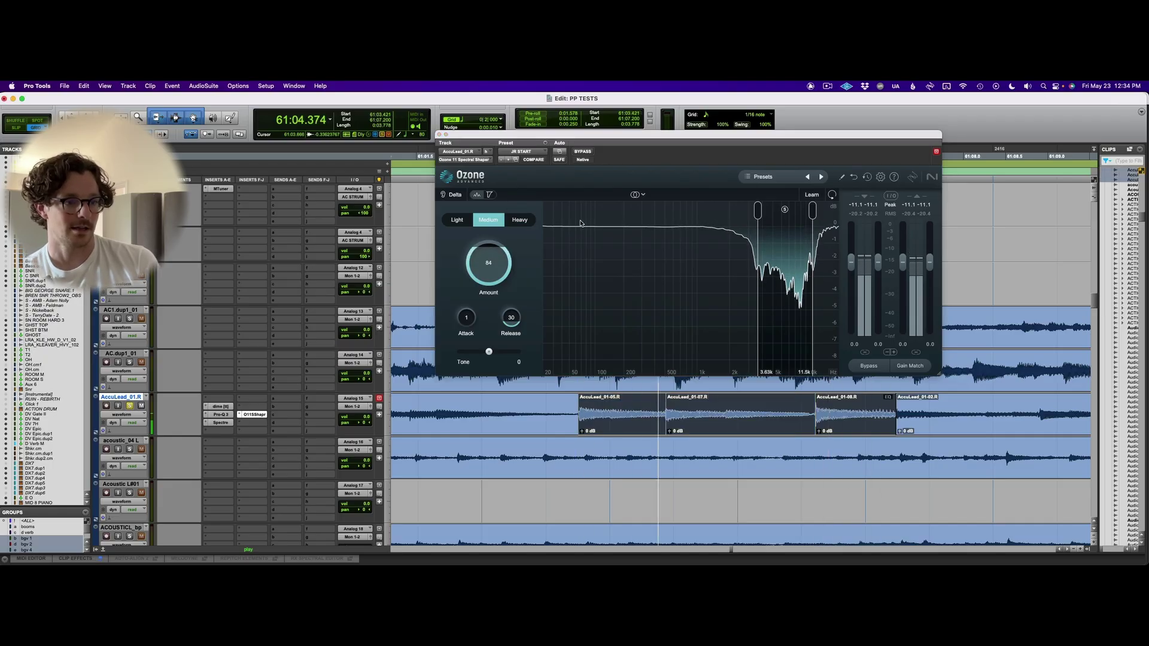
{"action": "key", "text": "space"}
{"action": "left_click", "coordinate": [586, 153]}
{"action": "left_click", "coordinate": [586, 153]}
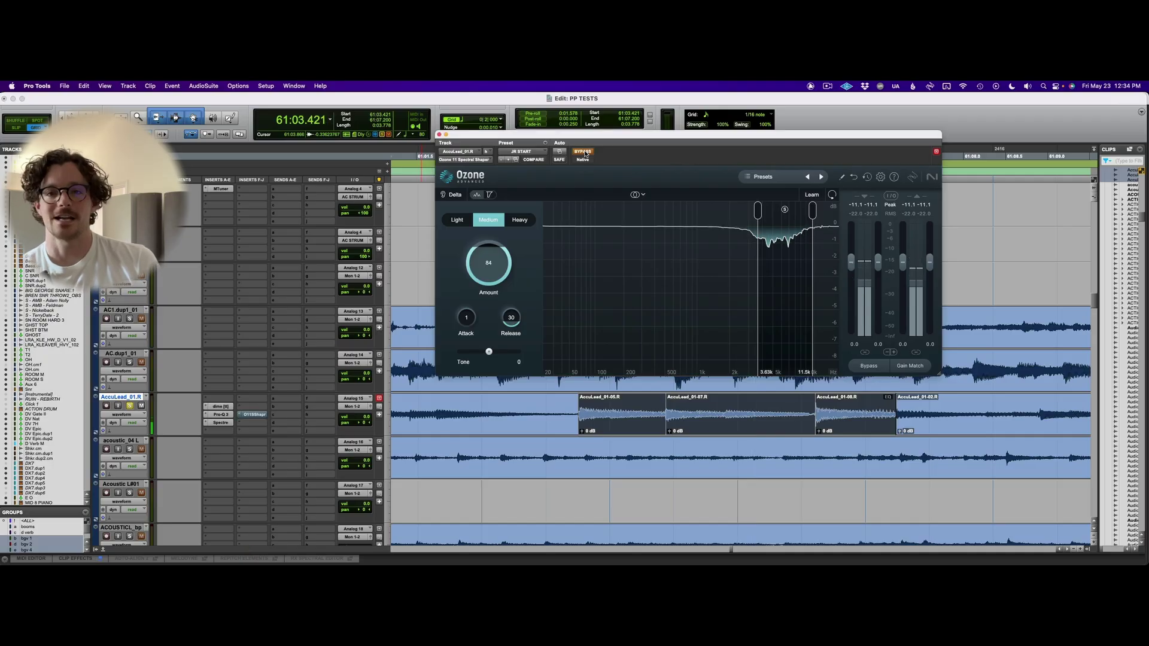
{"action": "key", "text": "super+w"}
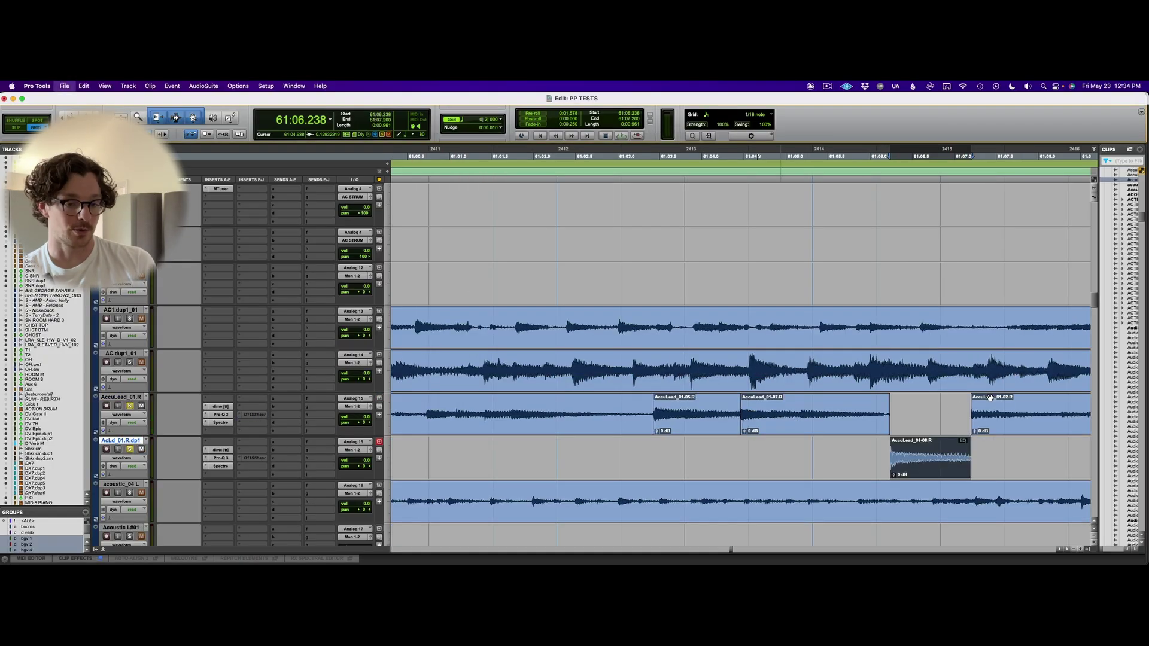
Play AccuLead_01-07.R with the duplicate track's clip and add a gentle high-shelf cut near 7.5 kHz in the duplicate's Pro-Q 3.
{"action": "mouse_move", "coordinate": [927, 457]}
{"action": "left_mouse_down"}
{"action": "mouse_move", "coordinate": [928, 417]}
{"action": "mouse_move", "coordinate": [927, 461]}
{"action": "left_mouse_up"}
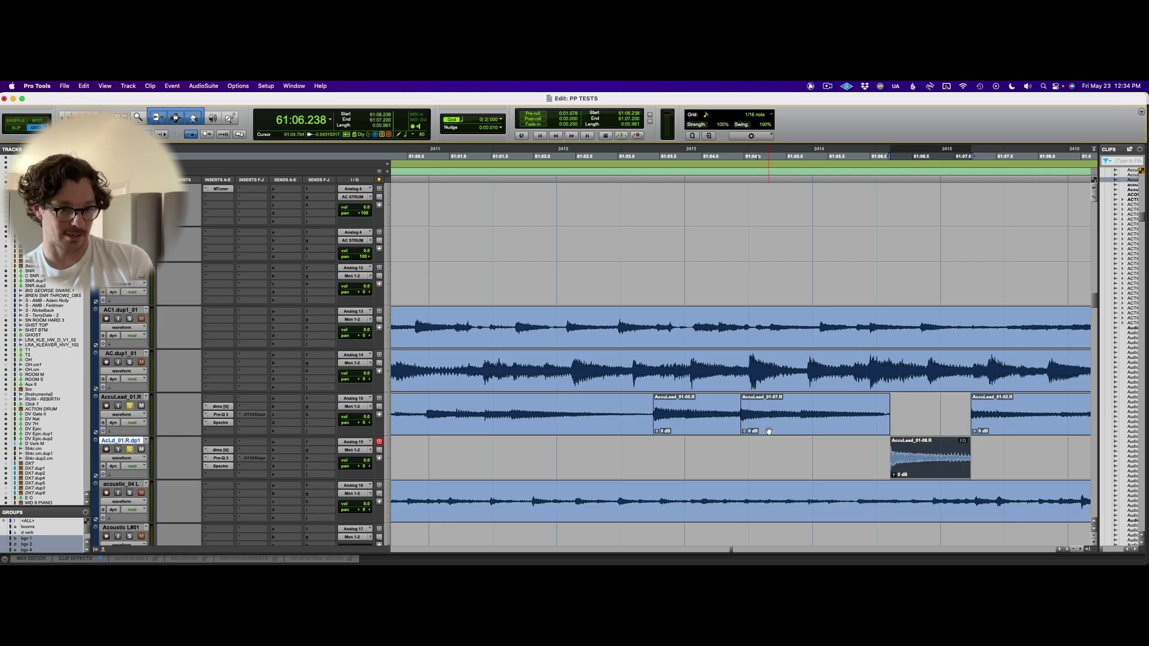
{"action": "left_click", "coordinate": [769, 431], "text": "shift"}
{"action": "key", "text": "space"}
{"action": "left_click", "coordinate": [213, 459]}
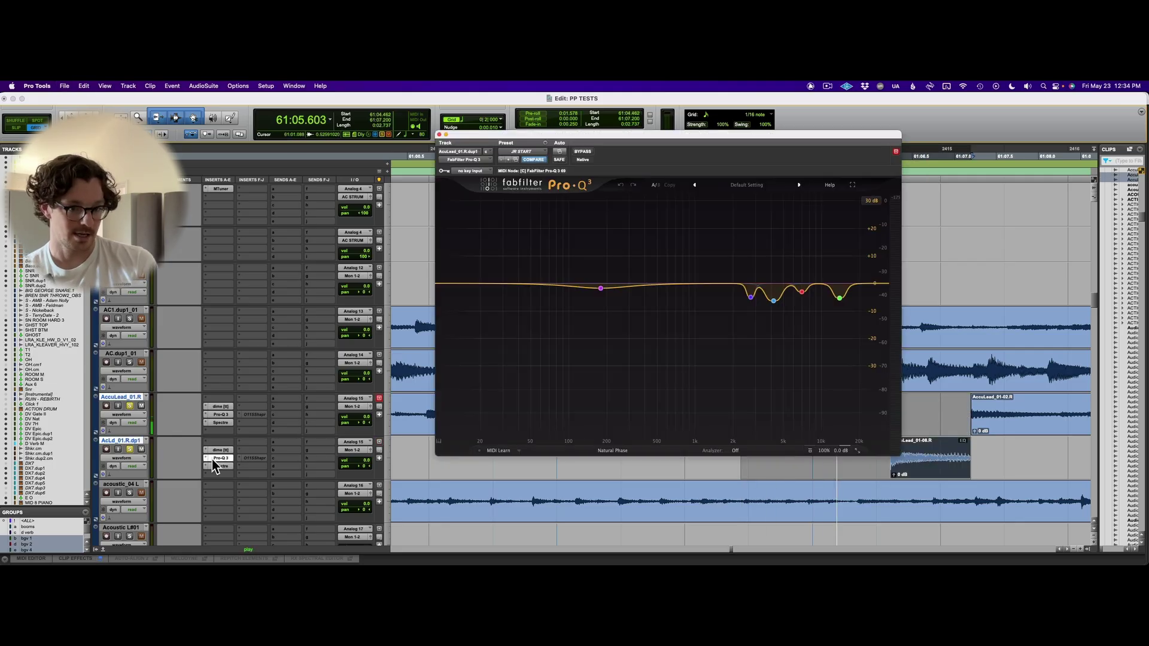
{"action": "mouse_move", "coordinate": [826, 291]}
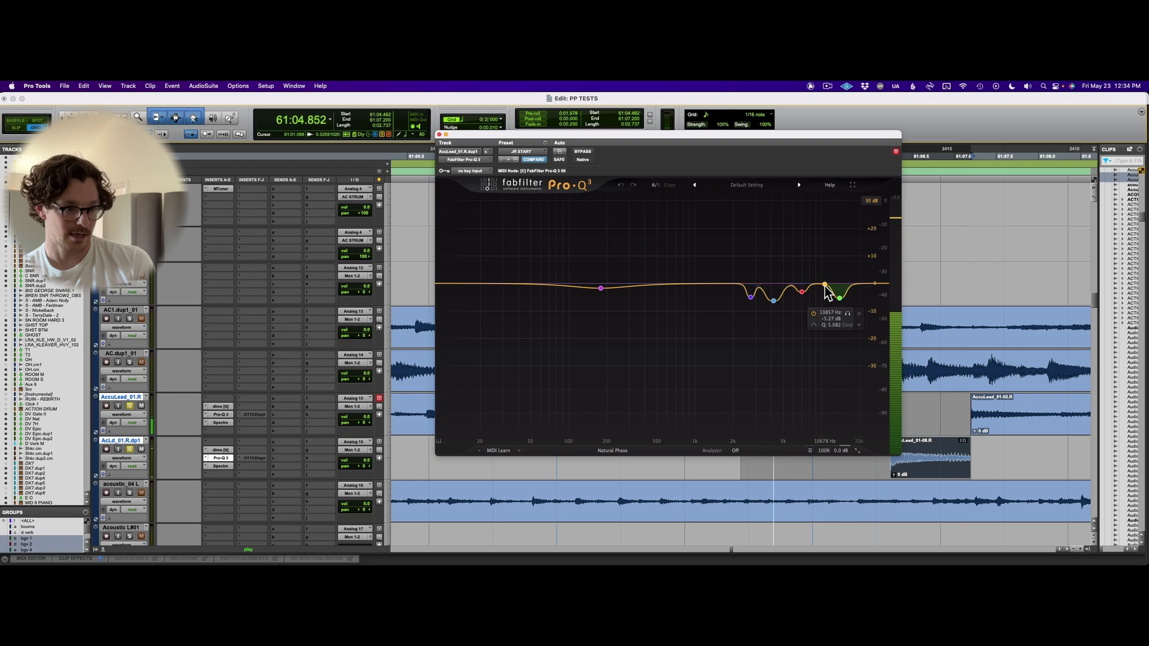
{"action": "mouse_move", "coordinate": [809, 285]}
{"action": "left_mouse_down"}
{"action": "mouse_move", "coordinate": [810, 259]}
{"action": "mouse_move", "coordinate": [808, 291]}
{"action": "left_mouse_up"}
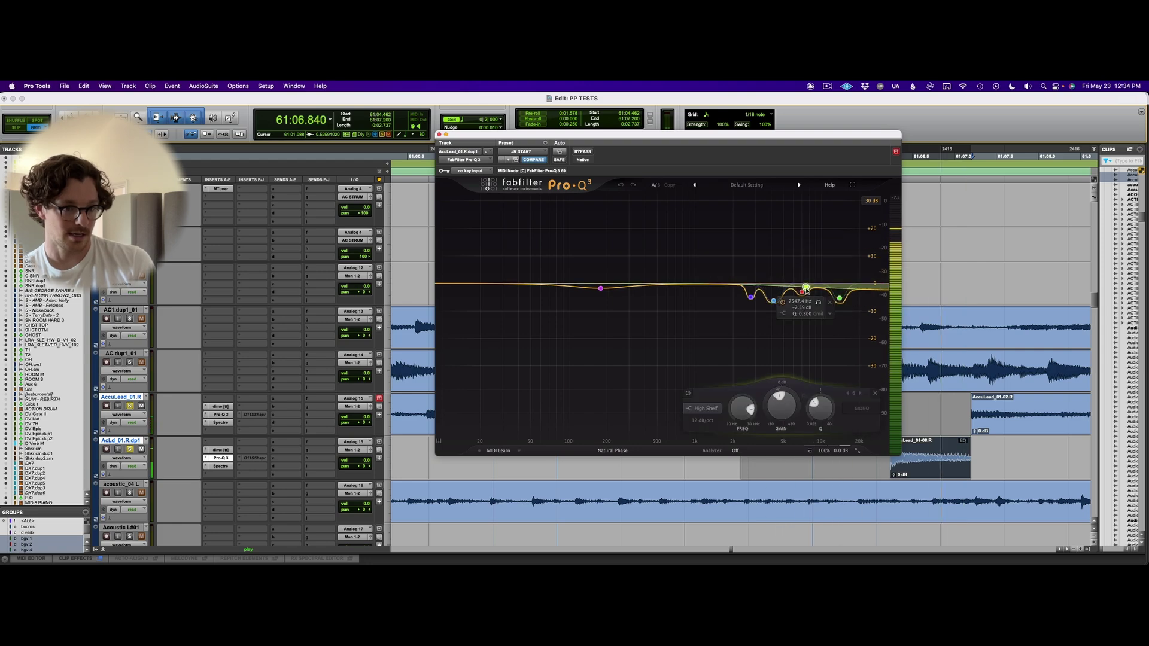
{"action": "key", "text": "super+w"}
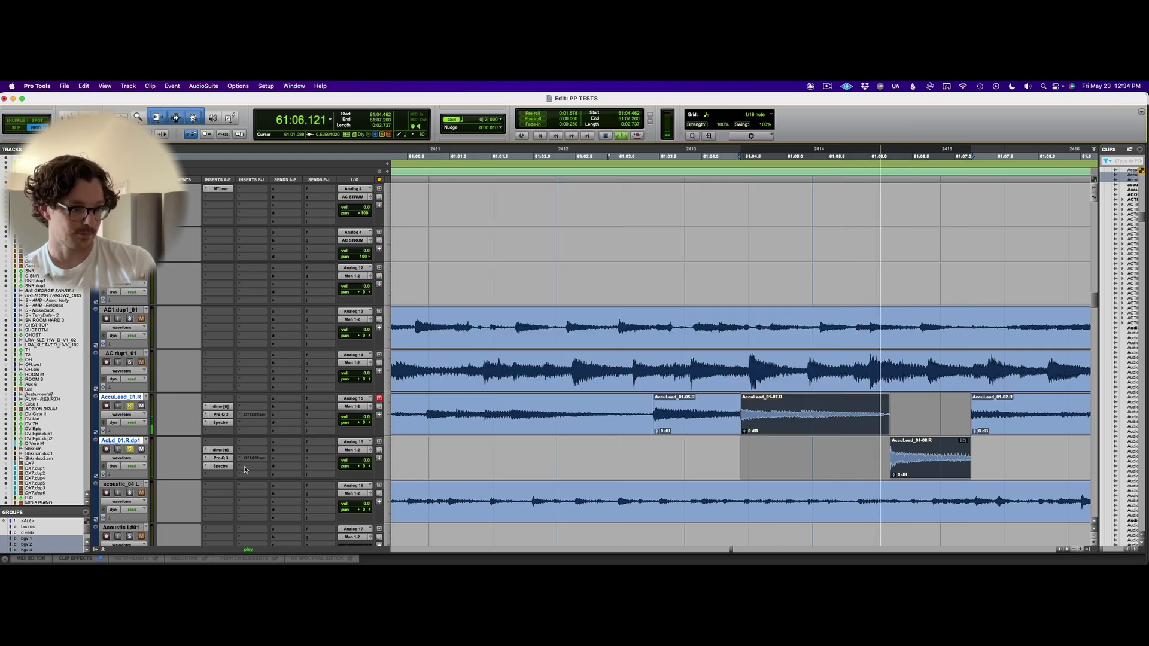
Insert SplitEQ on AccuLead_01.R.dup1 and cut band 5 at 9.7 kHz by 9.5 dB transient and 2.7 dB tonal, with Q 3.8.
{"action": "left_click", "coordinate": [244, 466]}
{"action": "left_click", "coordinate": [257, 441]}
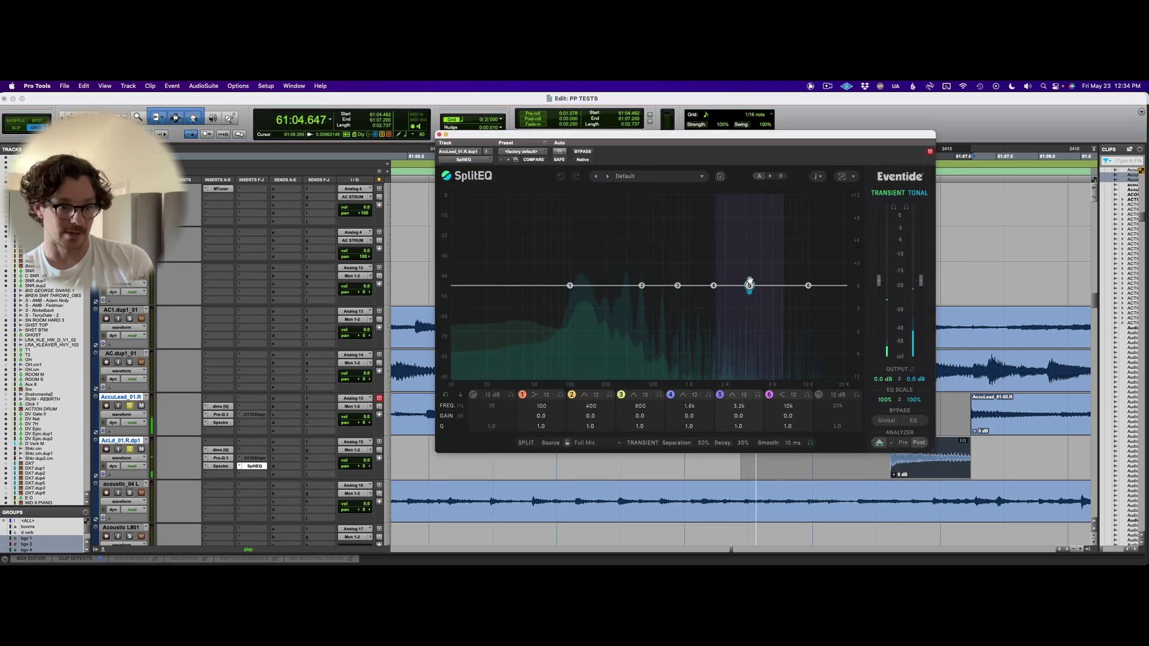
{"action": "left_click_drag", "start_coordinate": [749, 283], "coordinate": [811, 358]}
{"action": "scroll", "coordinate": [803, 193], "scroll_direction": "up", "scroll_amount": 4}
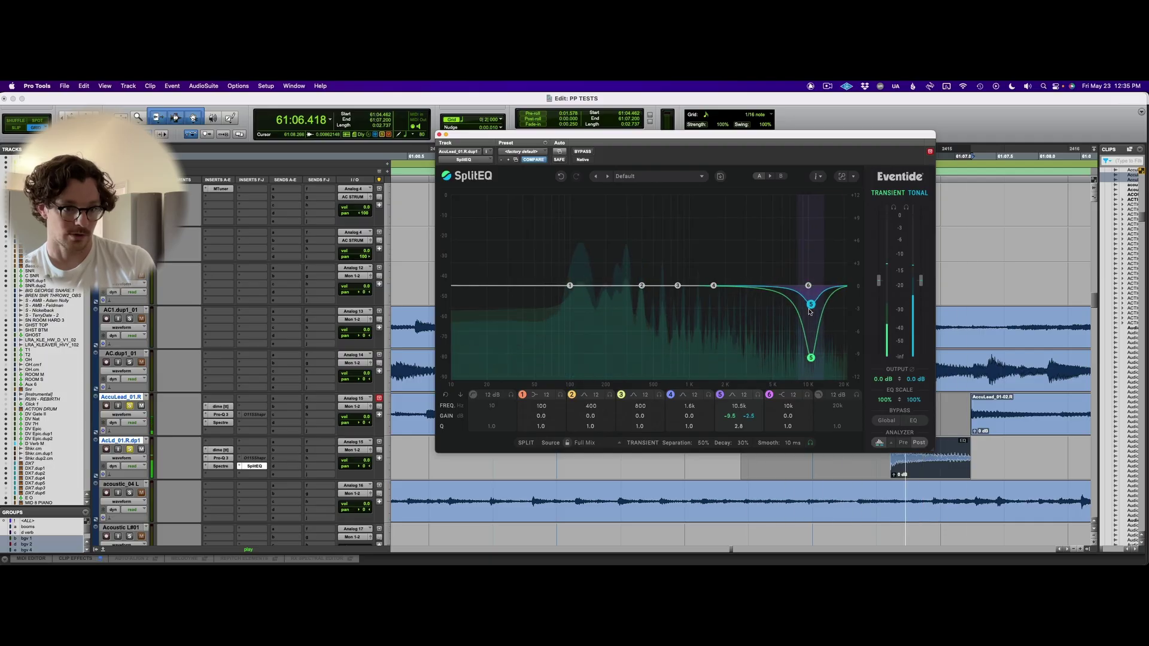
{"action": "mouse_move", "coordinate": [809, 311]}
{"action": "left_mouse_down"}
{"action": "mouse_move", "coordinate": [804, 121]}
{"action": "mouse_move", "coordinate": [805, 323]}
{"action": "mouse_move", "coordinate": [806, 312]}
{"action": "left_mouse_up"}
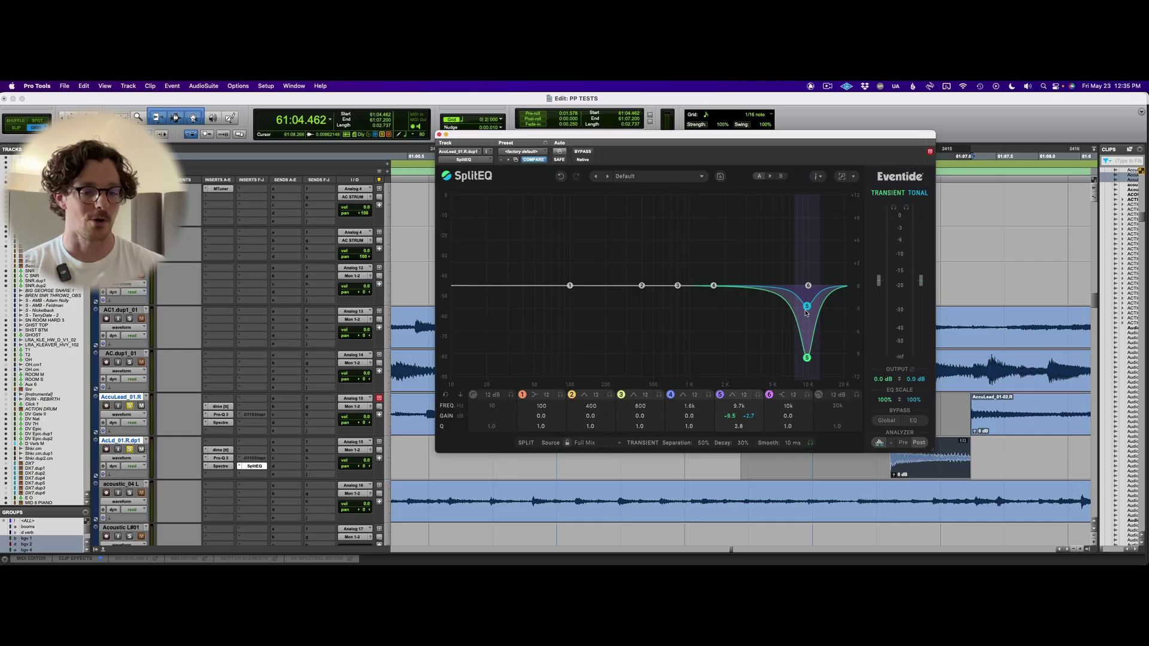
{"action": "key", "text": "super+w"}
Play the duplicate track's clip alone and sweep a Pro-Q 3 boost of about 19 dB near 7.4 kHz, widening its Q to about 2.9.
{"action": "key", "text": "space"}
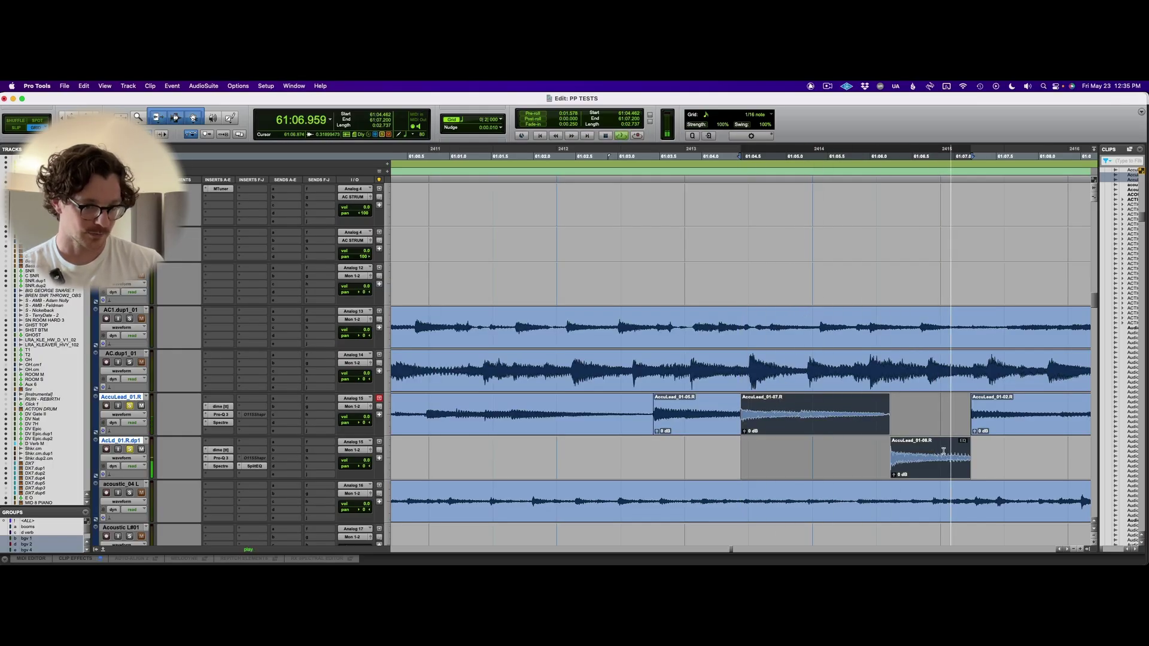
{"action": "left_click", "coordinate": [221, 458]}
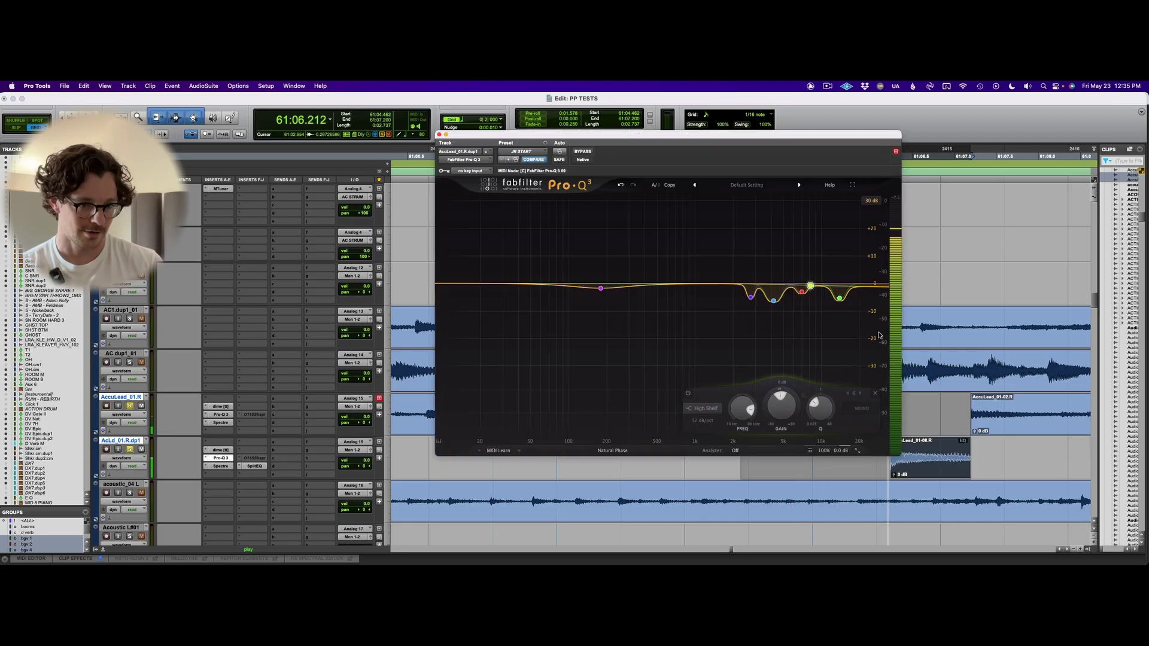
{"action": "key", "text": "super+w"}
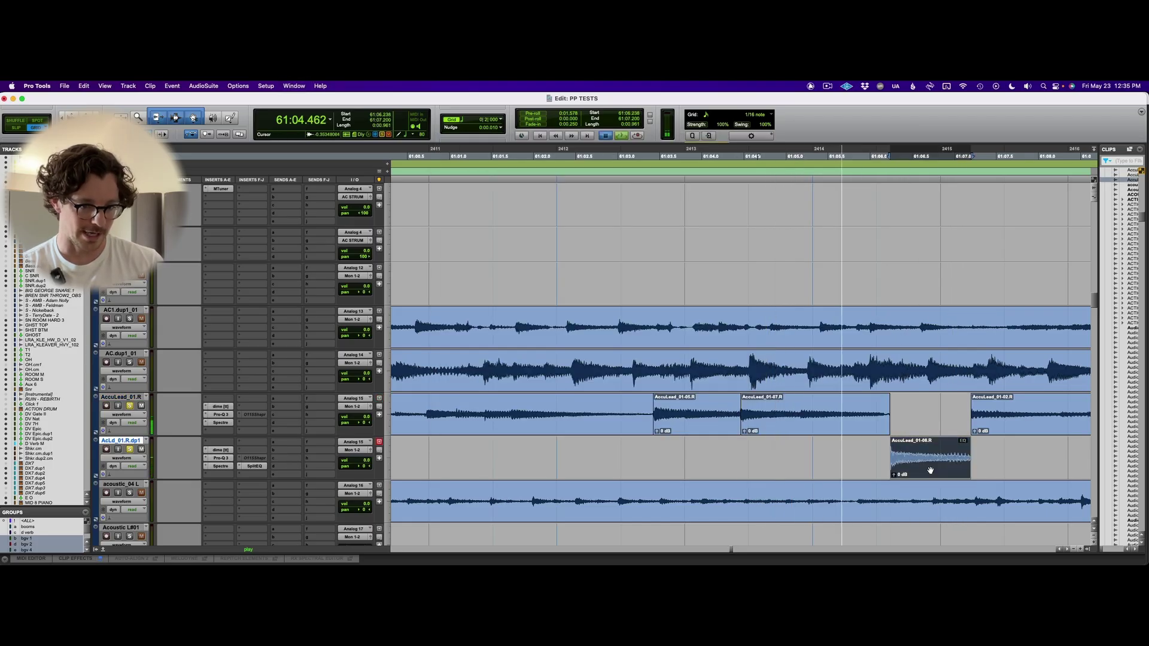
{"action": "key", "text": "ctrl+alt+super+w"}
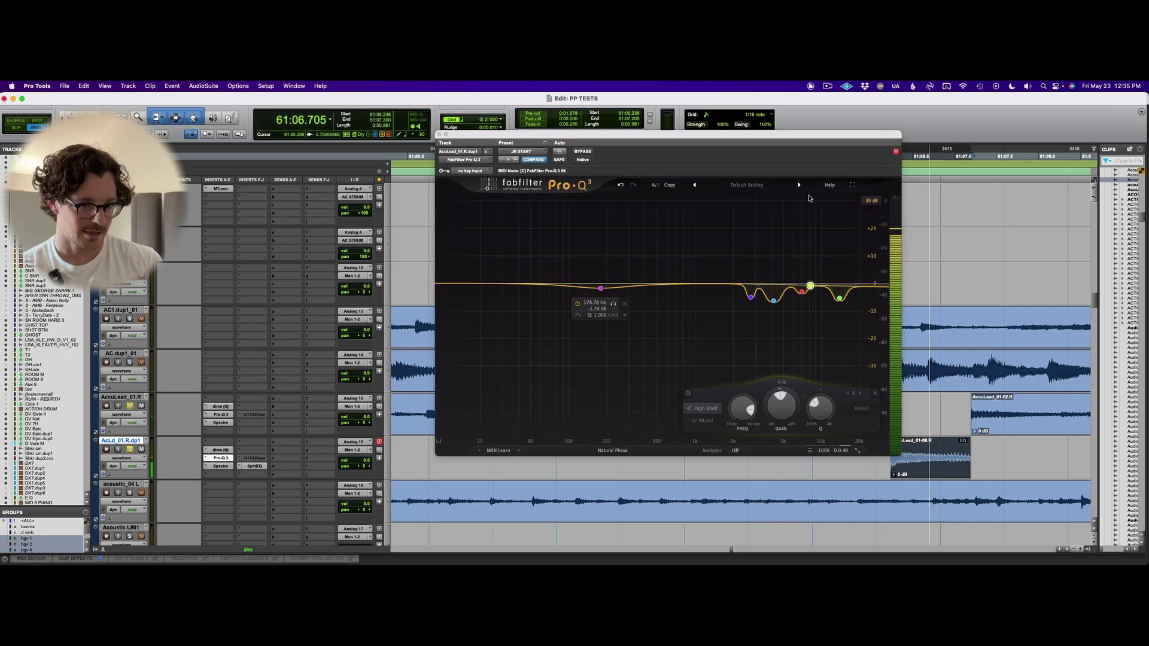
{"action": "left_click_drag", "start_coordinate": [808, 273], "coordinate": [809, 239]}
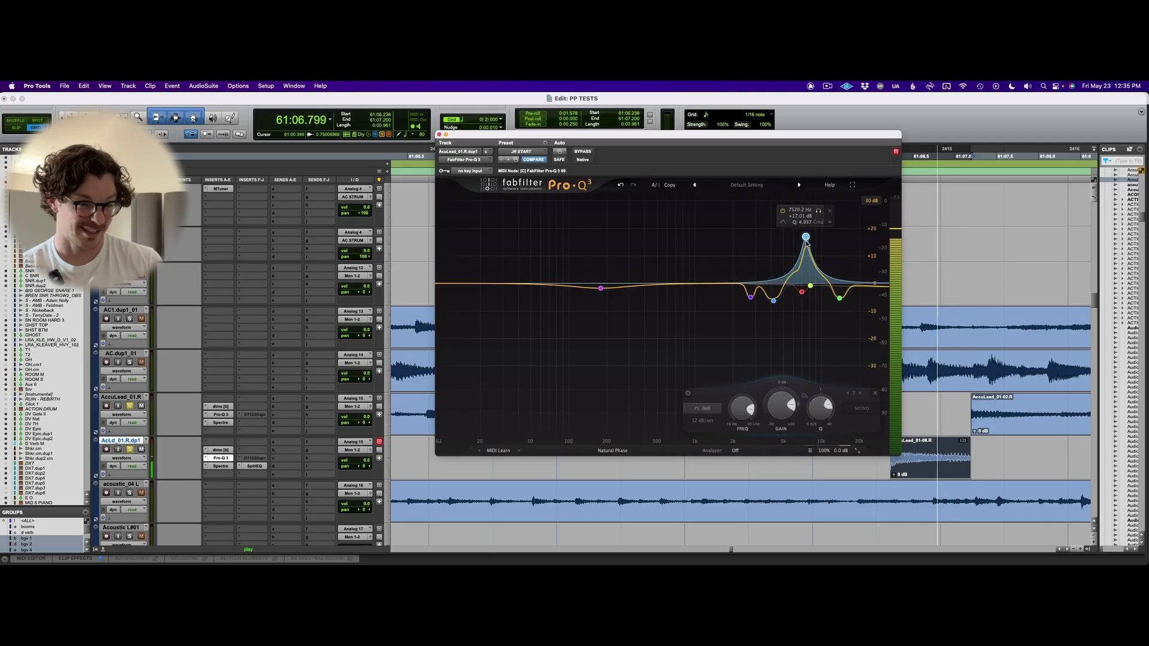
{"action": "scroll", "coordinate": [809, 242], "scroll_direction": "down", "scroll_amount": 3}
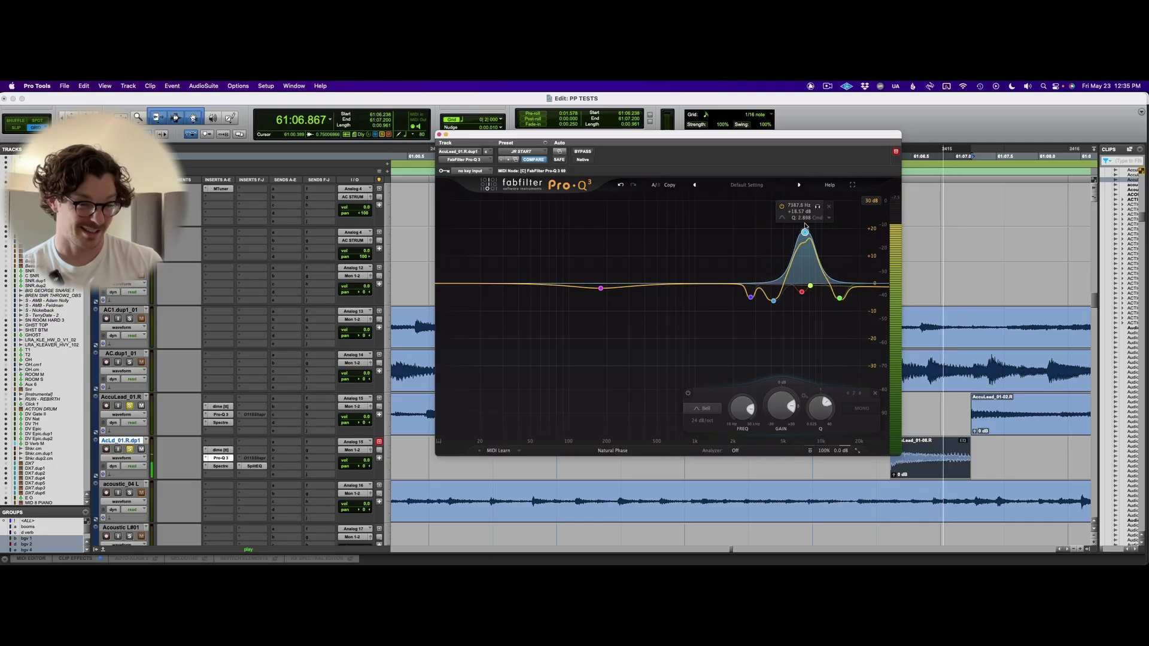
Turn the boosted Pro-Q 3 band near 7.5 kHz into a cut and replay the clips of both AccuLead tracks.
{"action": "left_click_drag", "start_coordinate": [809, 241], "coordinate": [810, 307]}
{"action": "scroll", "coordinate": [815, 237], "scroll_direction": "down", "scroll_amount": 3}
{"action": "key", "text": "super+w"}
{"action": "left_click", "coordinate": [768, 434], "text": "shift"}
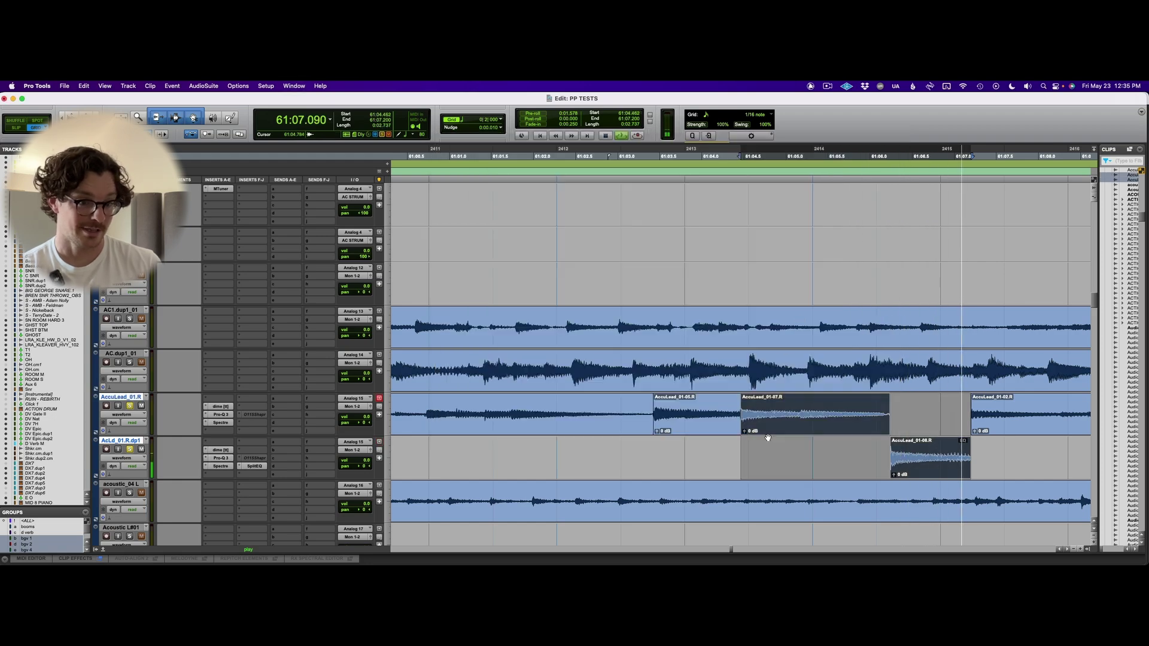
{"action": "key", "text": "space"}
{"action": "key", "text": "space"}
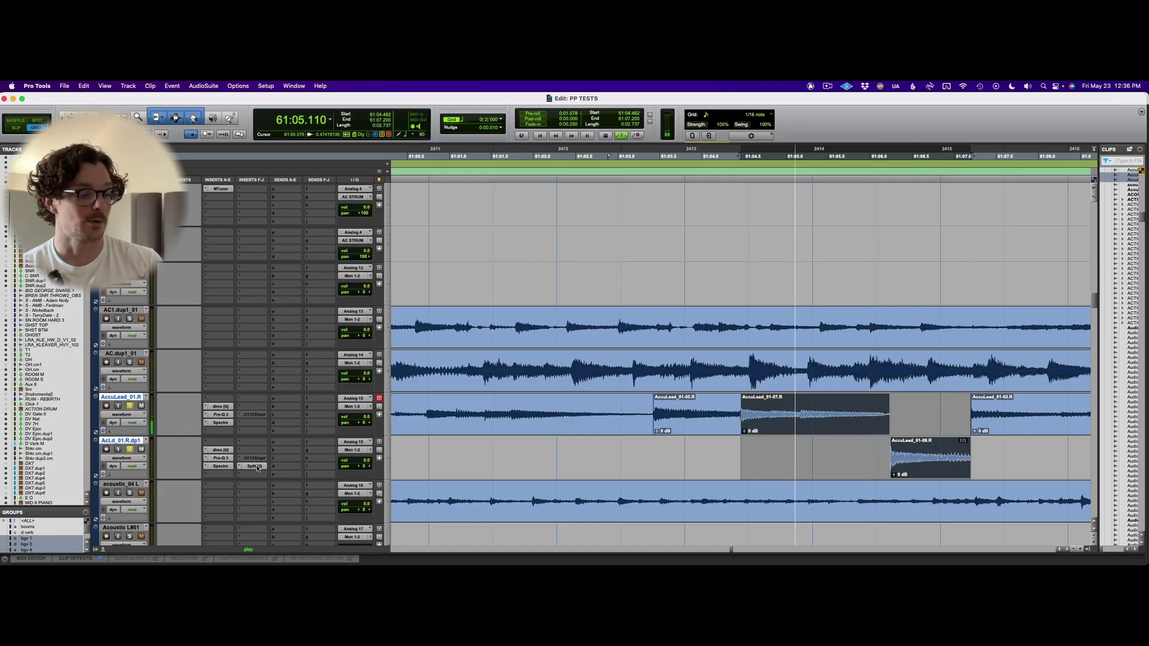
Fine-tune the high shelf in the duplicate track's Spectre to about 4.9 kHz during playback, with slightly more boost.
{"action": "left_click", "coordinate": [221, 466]}
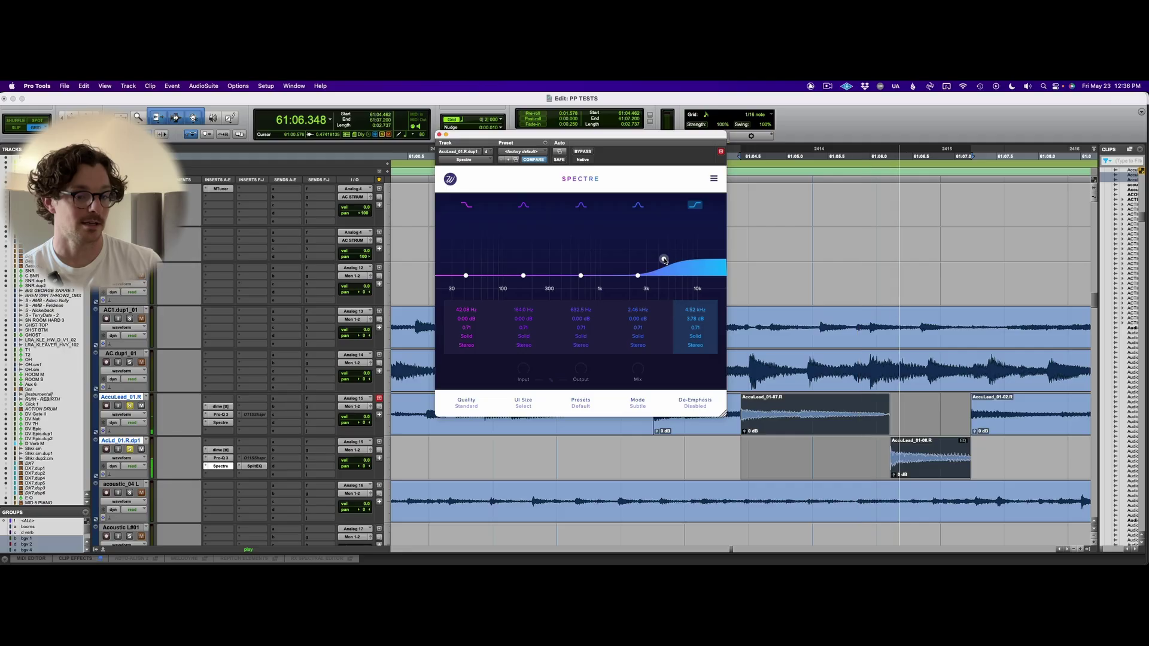
{"action": "mouse_move", "coordinate": [664, 261]}
{"action": "left_mouse_down"}
{"action": "mouse_move", "coordinate": [644, 258]}
{"action": "mouse_move", "coordinate": [667, 259]}
{"action": "left_mouse_up"}
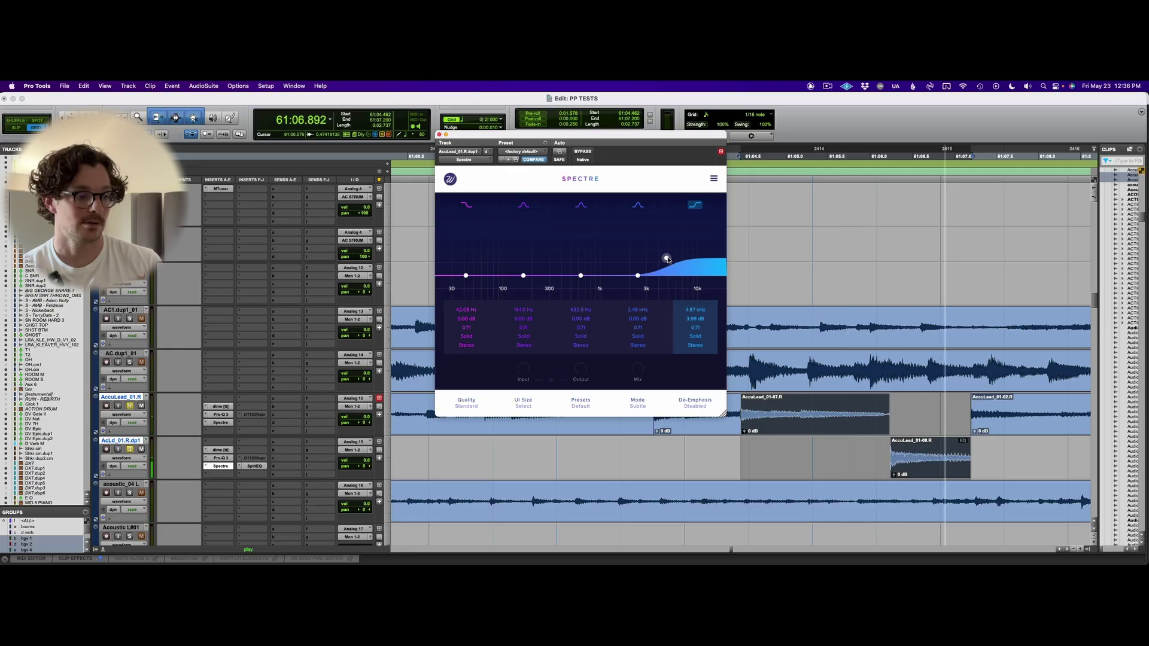
{"action": "key", "text": "super+w"}
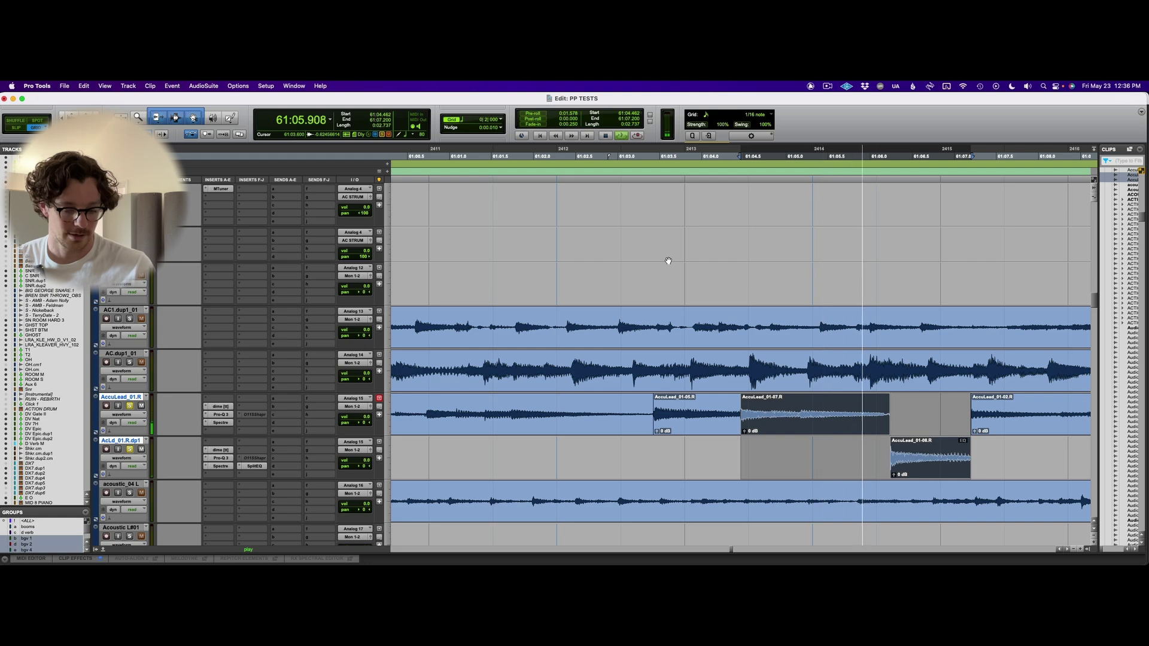
Bypass the active effects on both AccuLead tracks during playback and save the session.
{"action": "key", "text": "super+s"}
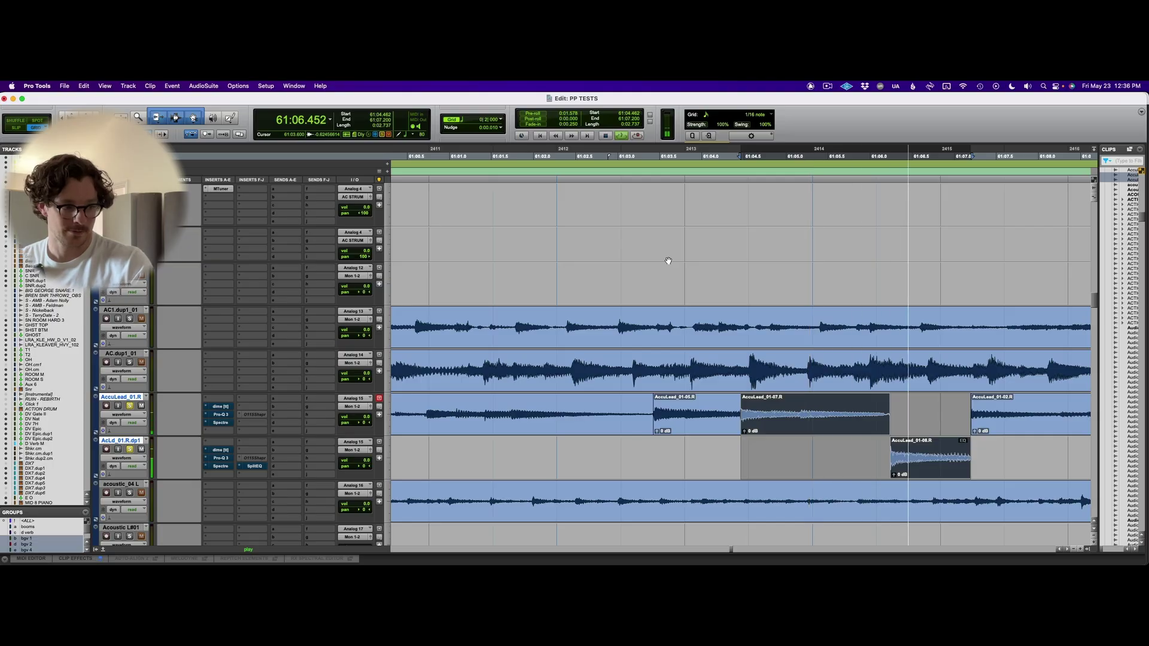
{"action": "key", "text": "space"}
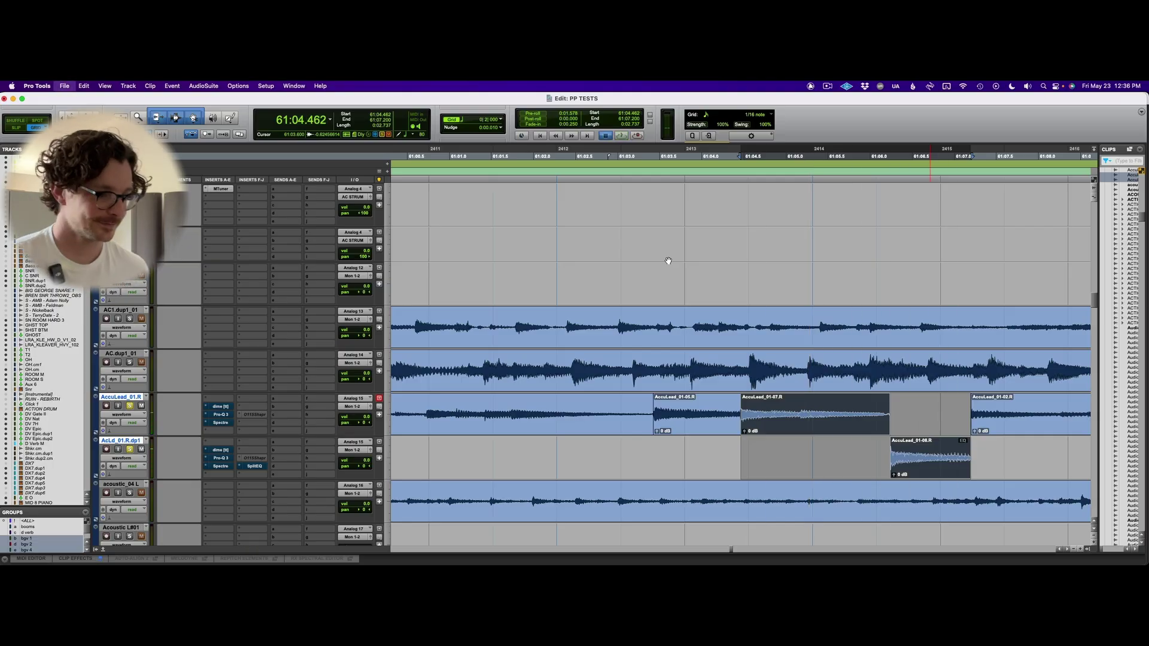
Switch to the mixer and insert ADPTR MetricAB on the Master 1 channel.
{"action": "key", "text": "super+equal"}
{"action": "scroll", "coordinate": [668, 261], "scroll_direction": "right", "scroll_amount": 15}
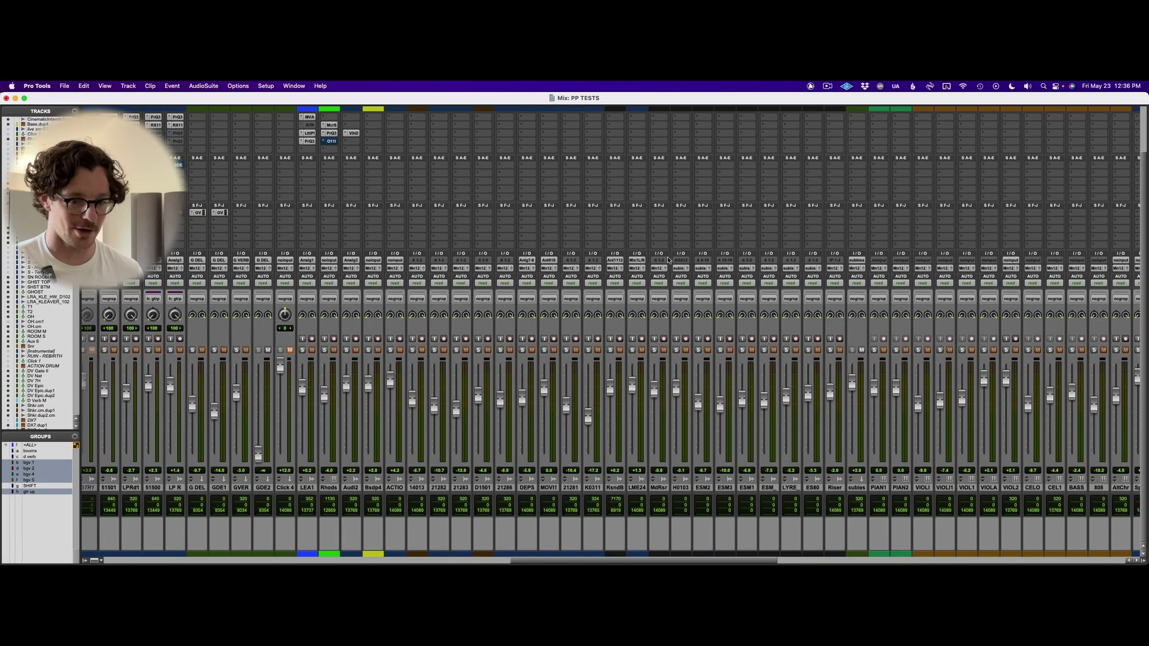
{"action": "scroll", "coordinate": [669, 261], "scroll_direction": "up", "scroll_amount": 3}
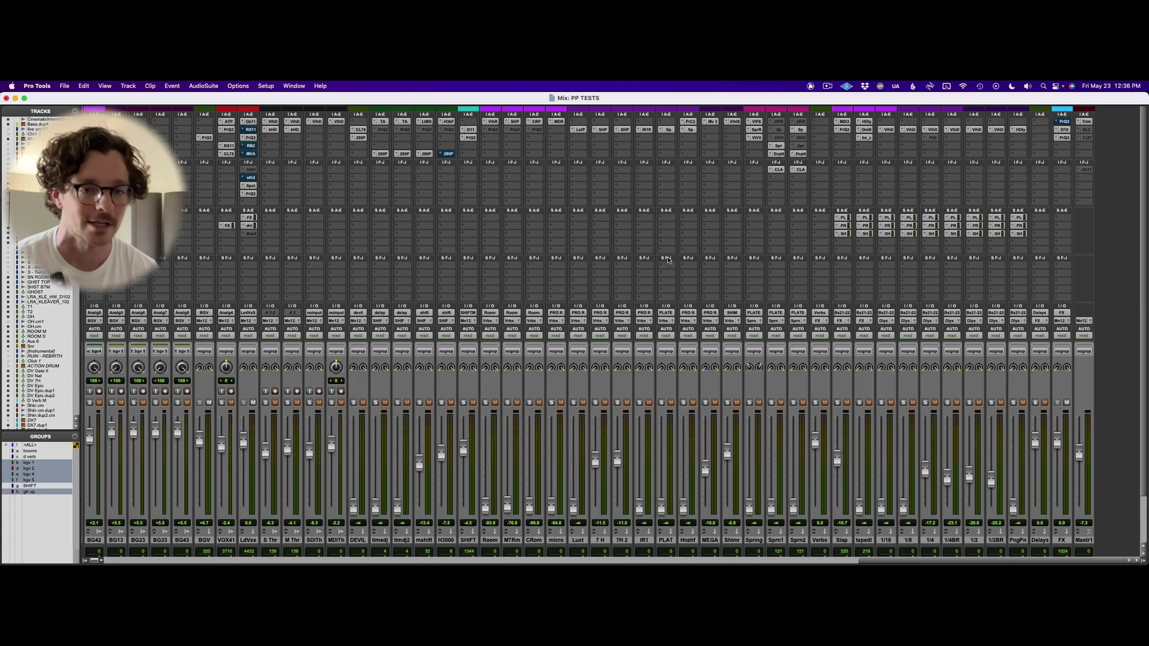
{"action": "left_click", "coordinate": [1089, 181]}
{"action": "type", "text": "metric a"}
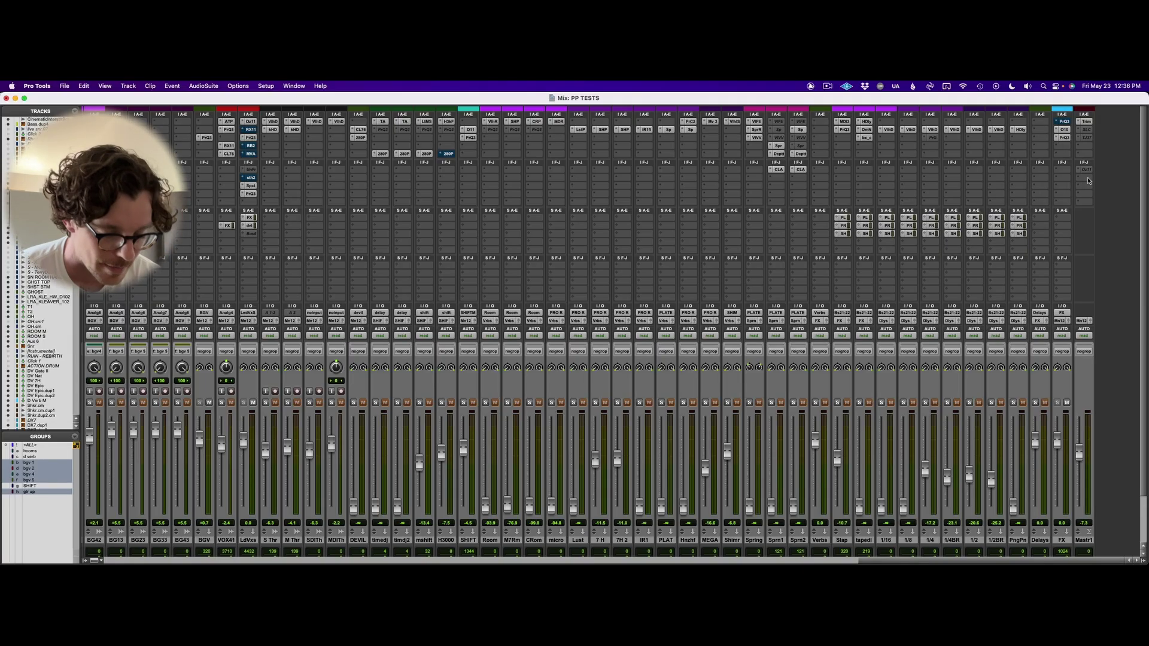
{"action": "key", "text": "Escape"}
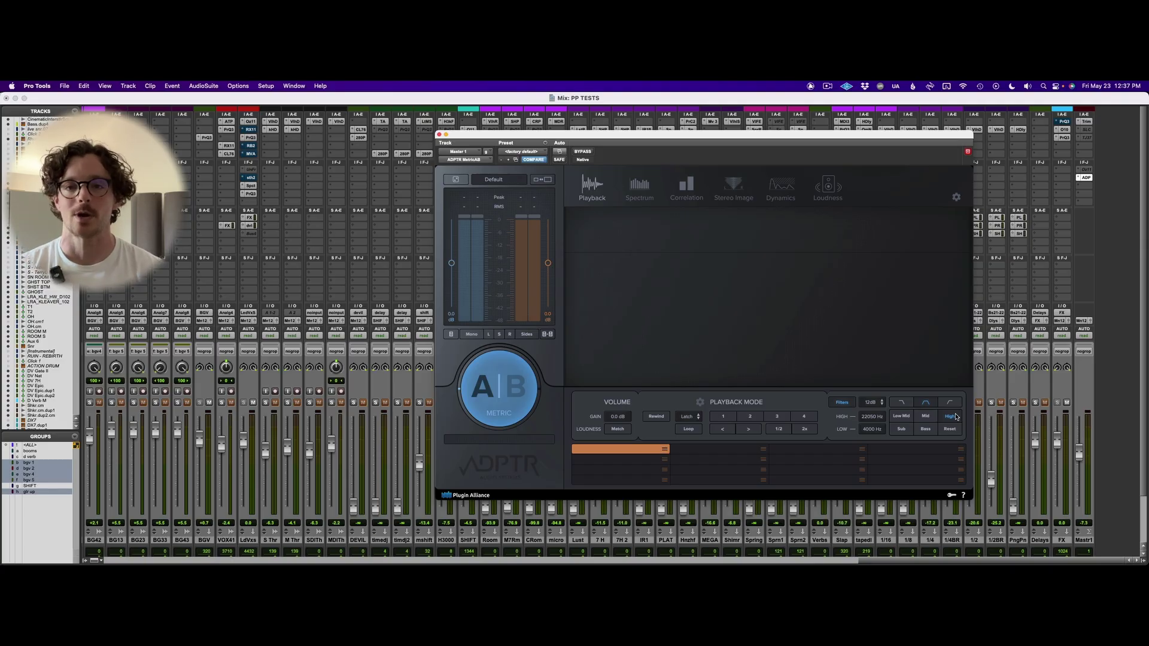
Audition the mix through MetricAB's High band filter and raise its low limit to about 10.4 kHz.
{"action": "left_click", "coordinate": [956, 417]}
{"action": "key", "text": "space"}
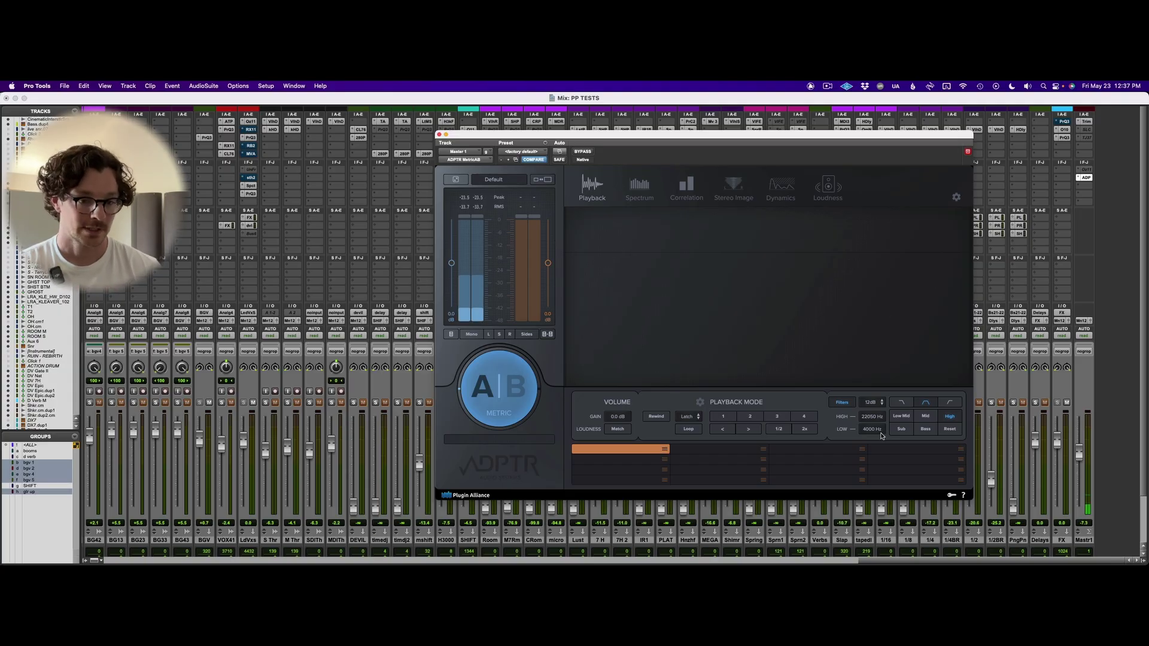
{"action": "left_click_drag", "start_coordinate": [879, 408], "coordinate": [879, 410]}
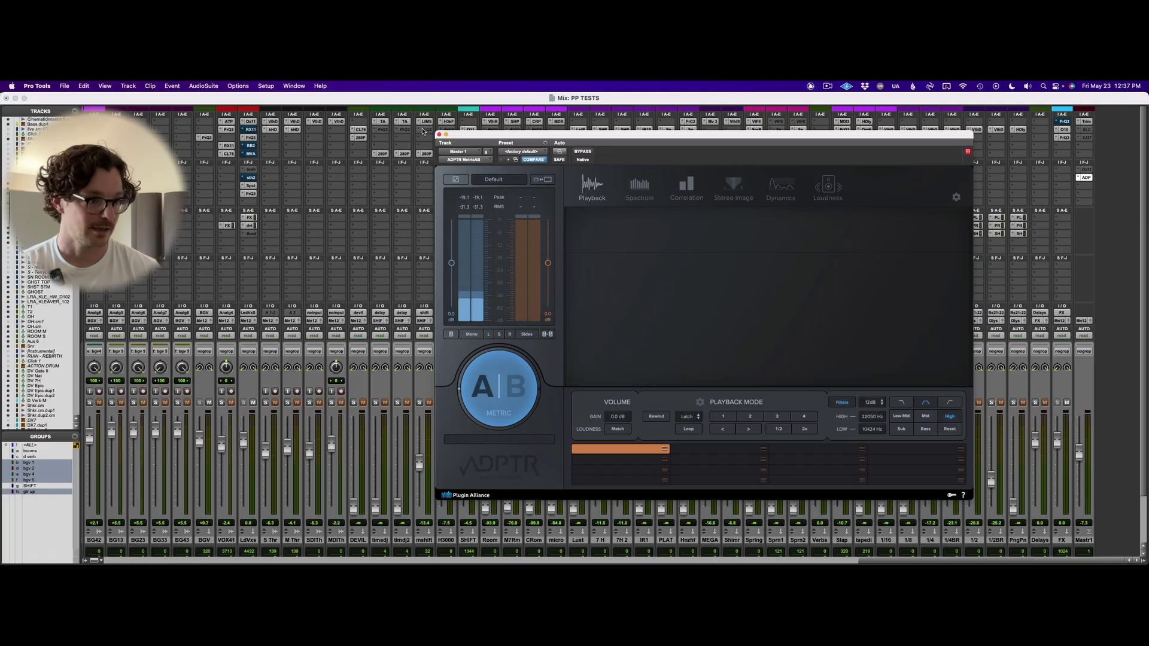
Close MetricAB and go back to the inserts of the two soloed AccuLead channels in the mixer.
{"action": "left_click", "coordinate": [439, 134]}
{"action": "scroll", "coordinate": [705, 374], "scroll_direction": "left", "scroll_amount": 15}
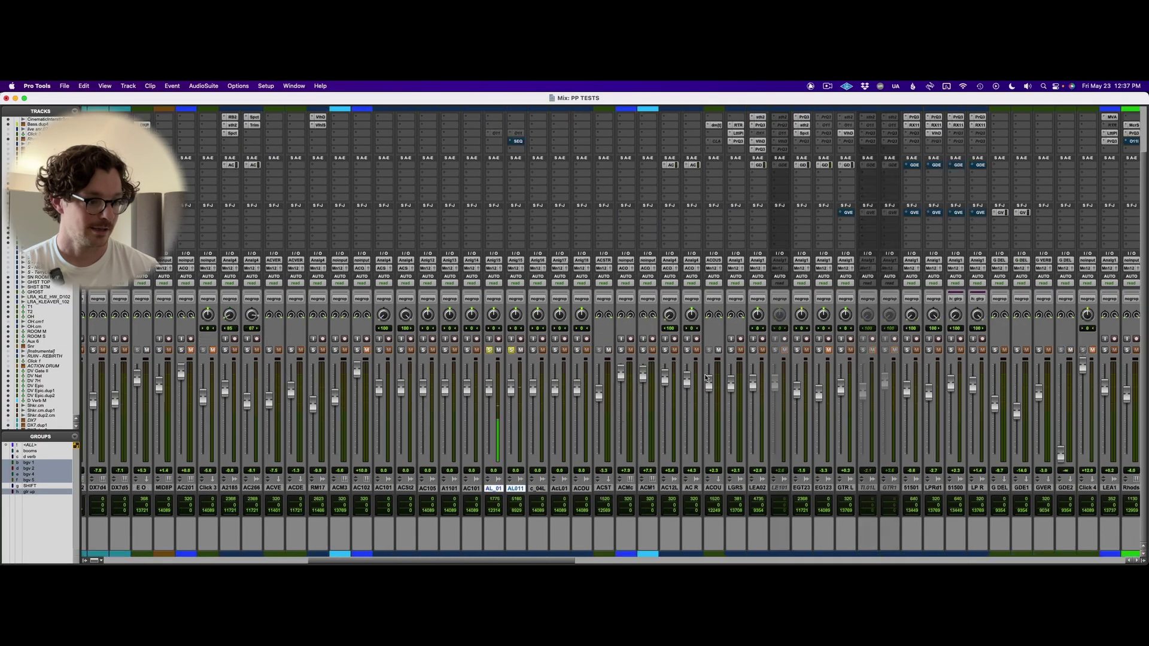
{"action": "scroll", "coordinate": [705, 377], "scroll_direction": "left", "scroll_amount": 3}
{"action": "scroll", "coordinate": [705, 377], "scroll_direction": "up", "scroll_amount": 3}
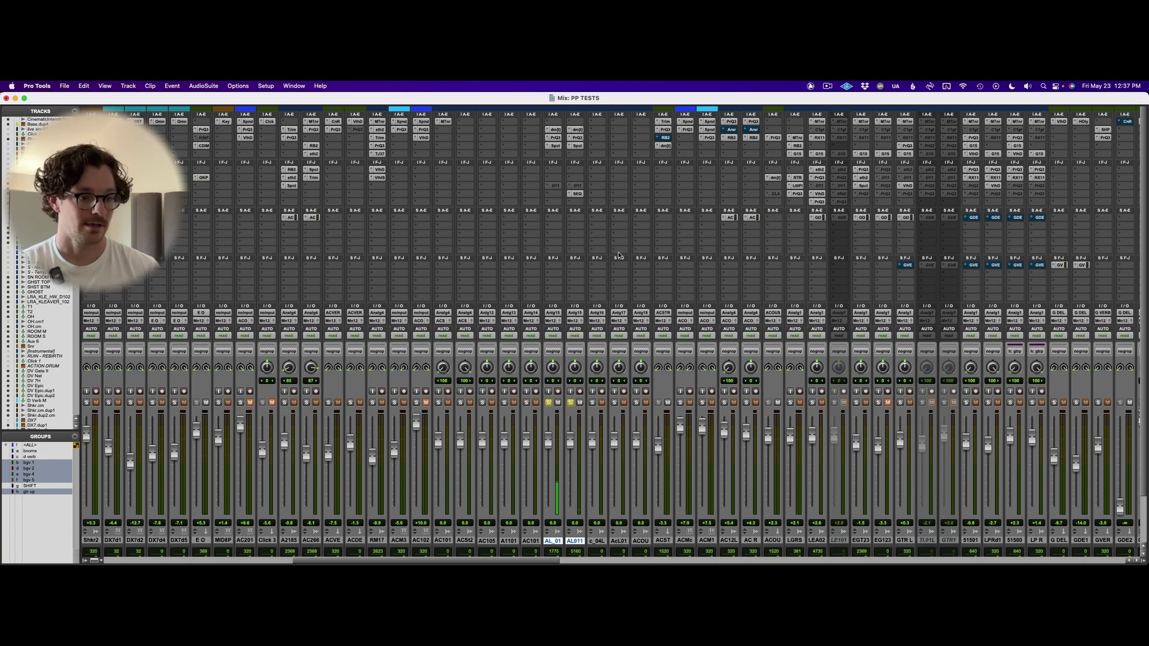
Set up FabFilter Pro-MB on the Master 1 channel and add a compression band at the very top of the spectrum.
{"action": "scroll", "coordinate": [619, 256], "scroll_direction": "right", "scroll_amount": 15}
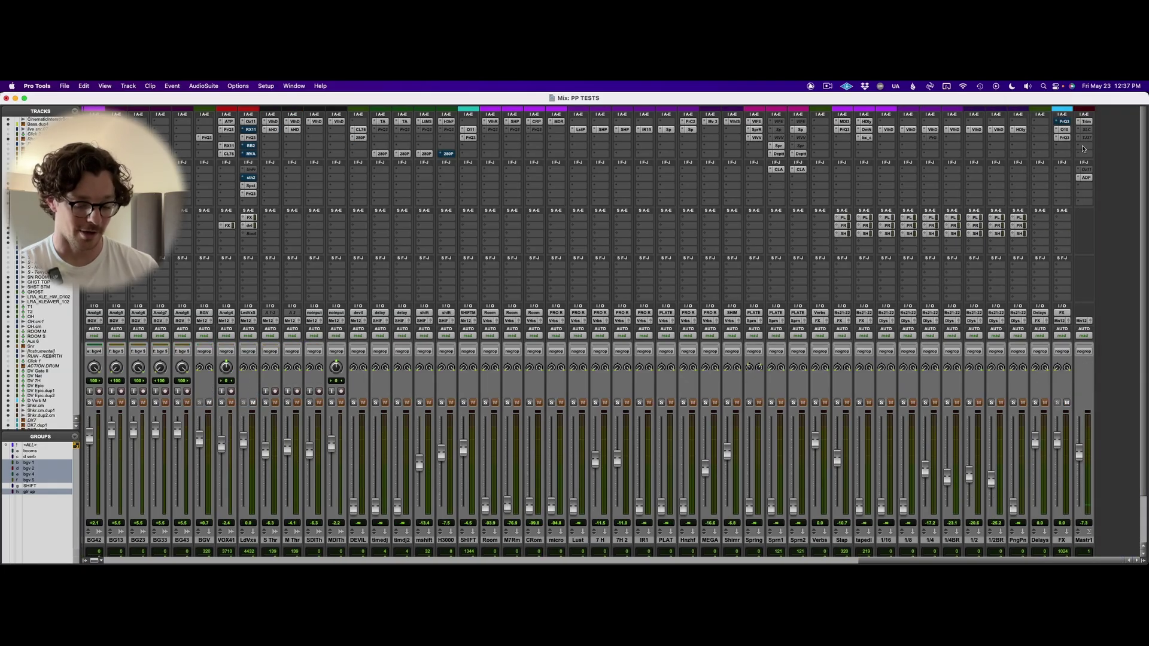
{"action": "left_click", "coordinate": [972, 146]}
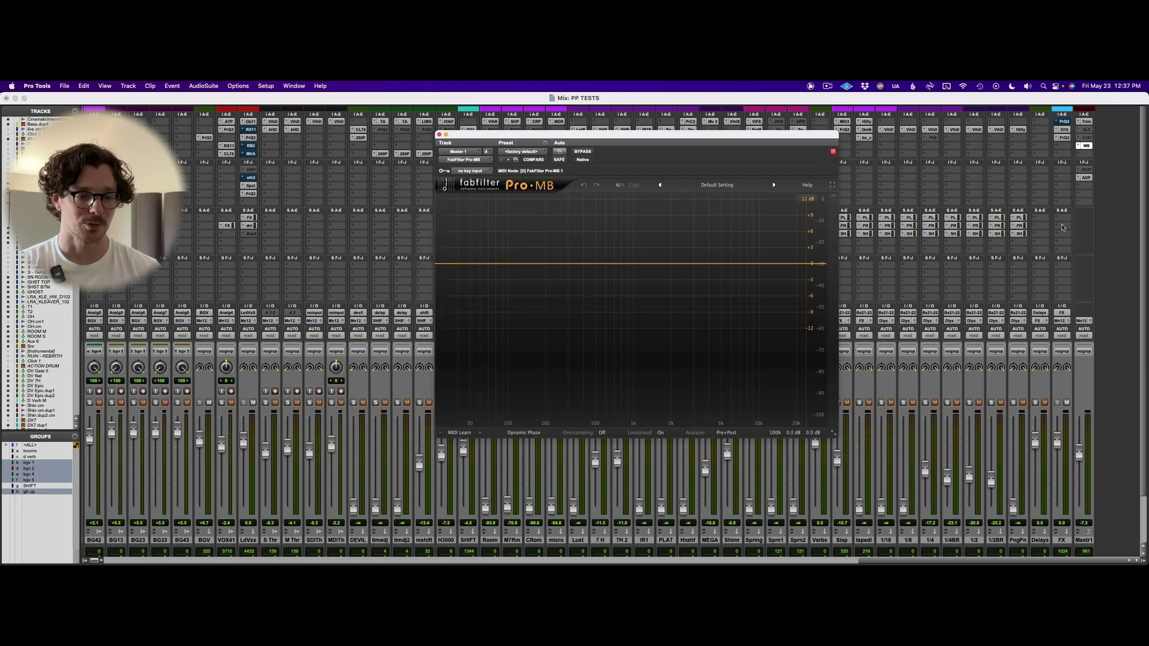
{"action": "left_click", "coordinate": [803, 264]}
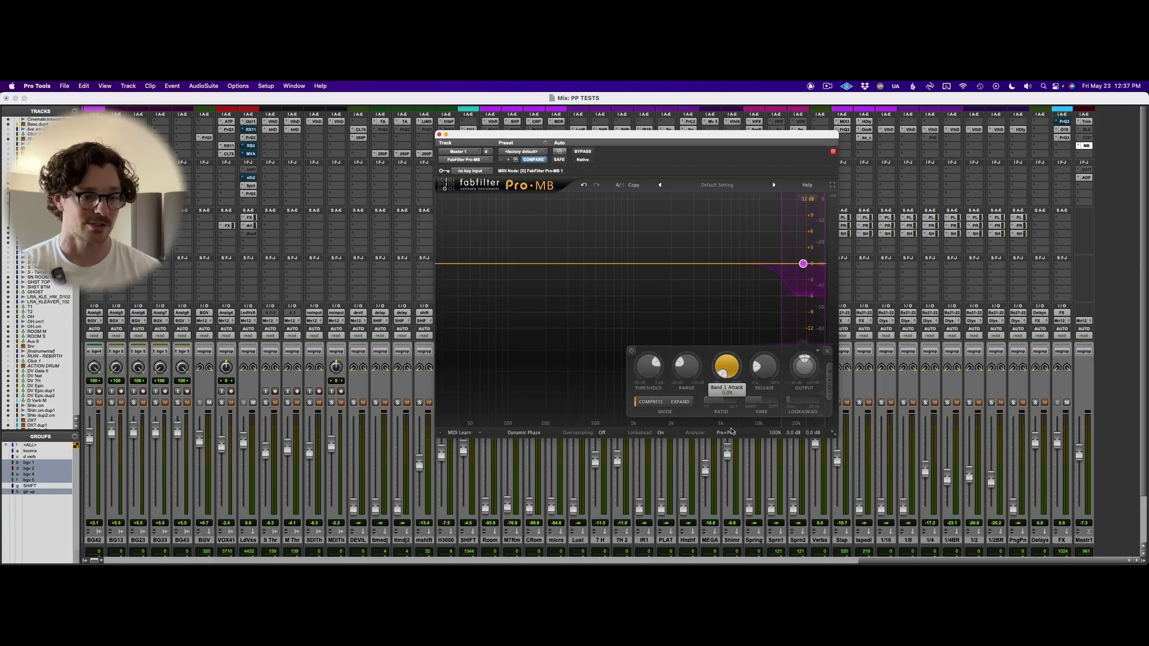
During playback, extend the Pro-MB high band further down in frequency, lower its threshold, and close the plug-in.
{"action": "key", "text": "space"}
{"action": "left_click_drag", "start_coordinate": [782, 287], "coordinate": [752, 292]}
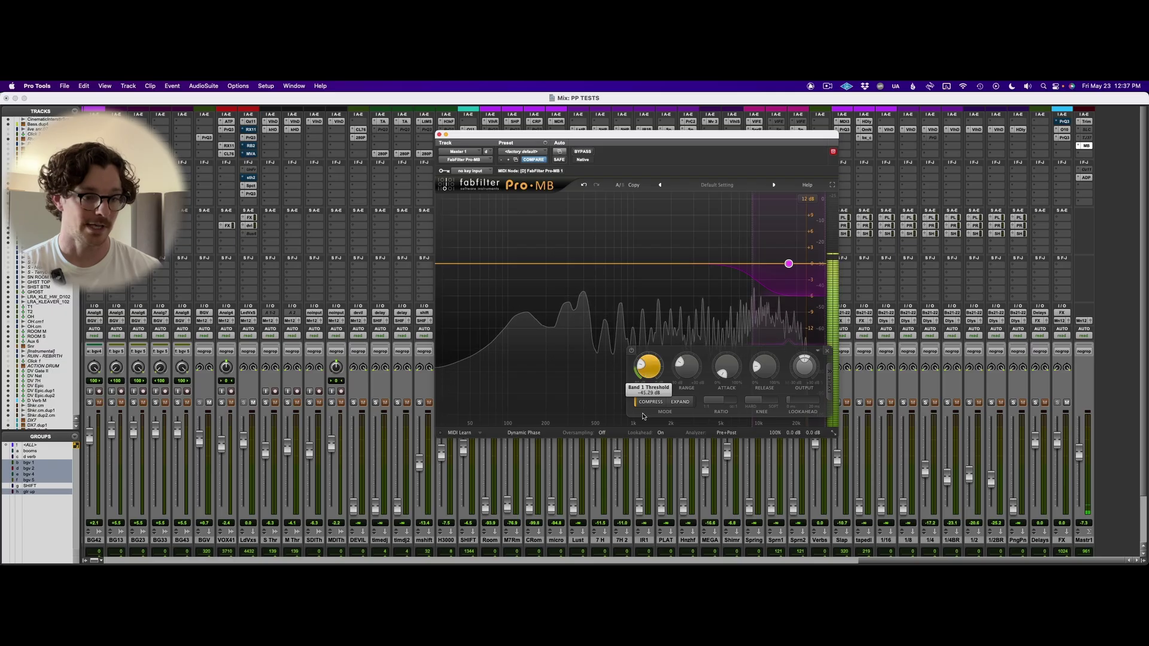
{"action": "left_click_drag", "start_coordinate": [642, 434], "coordinate": [642, 433]}
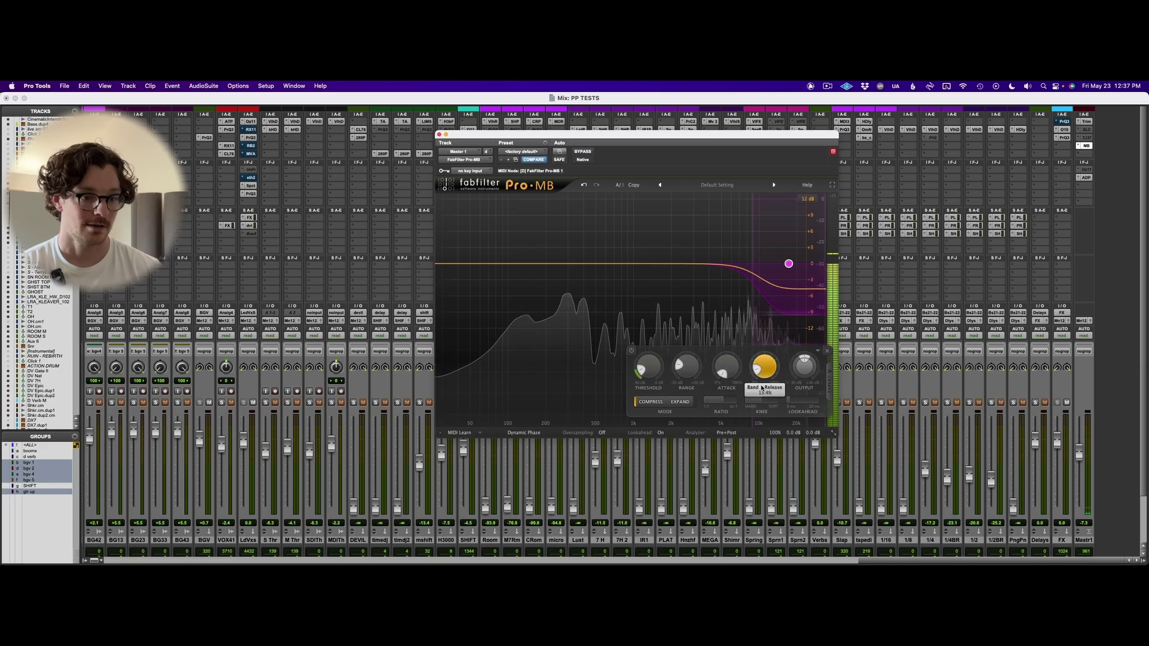
{"action": "key", "text": "super+w"}
Look across the mixer channels and reopen ADPTR MetricAB from the Master 1 inserts.
{"action": "scroll", "coordinate": [938, 354], "scroll_direction": "left", "scroll_amount": 15}
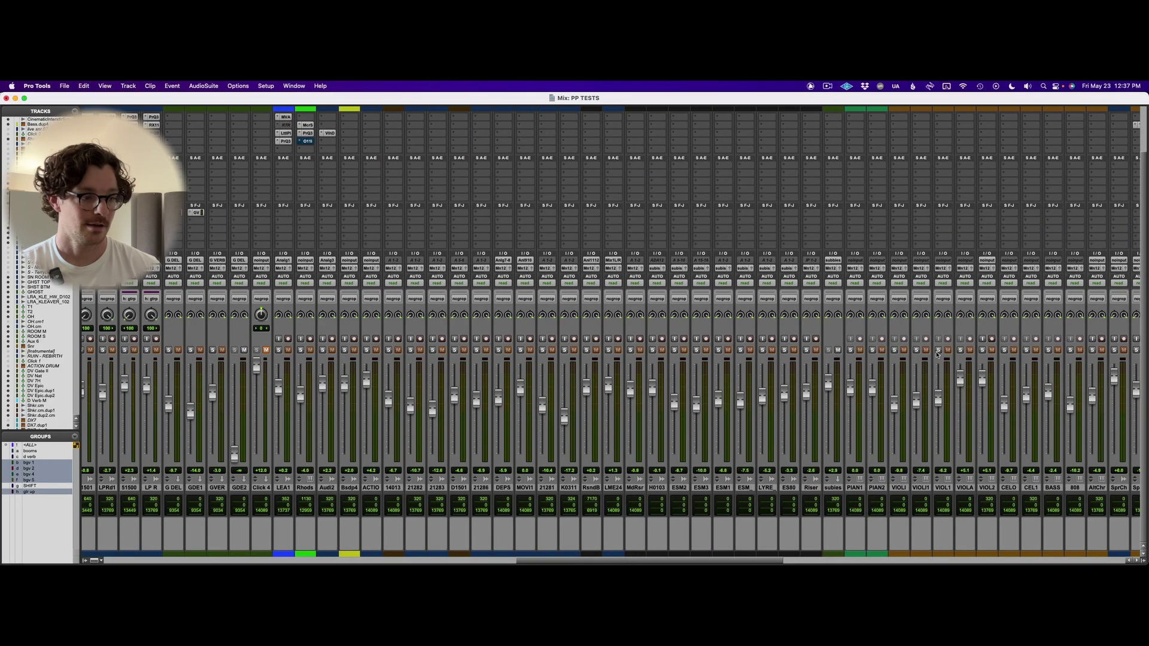
{"action": "scroll", "coordinate": [938, 354], "scroll_direction": "right", "scroll_amount": 15}
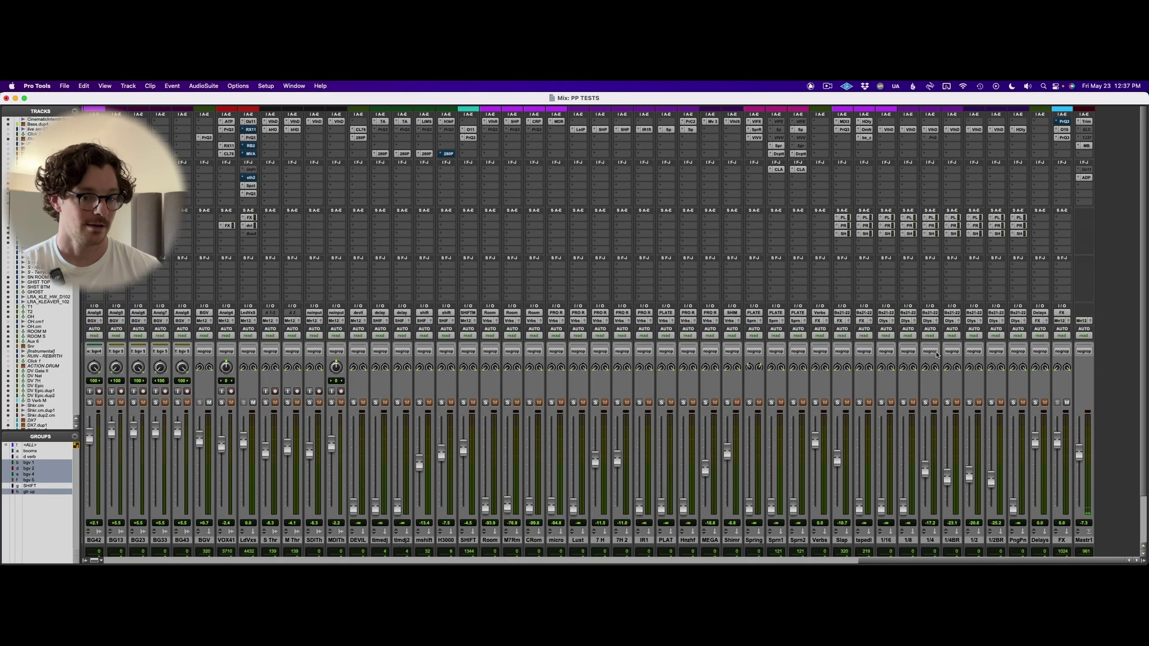
{"action": "left_click", "coordinate": [1086, 177]}
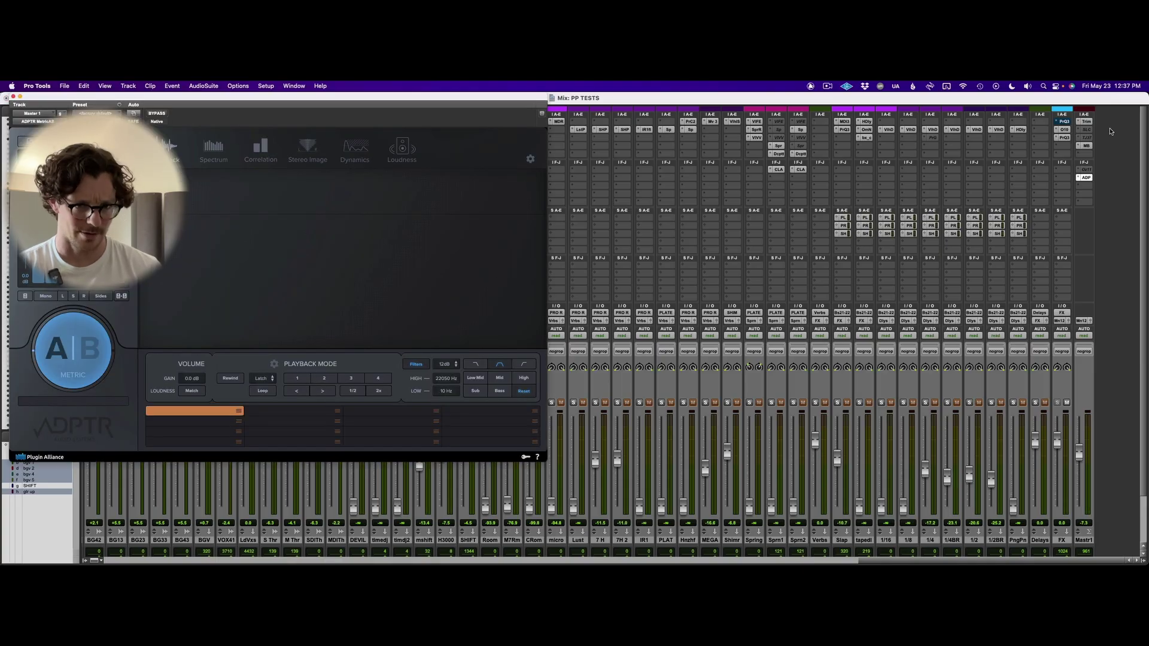
Reopen Pro-MB on Master 1, raise the high band's level to about +10.4 dB, and close the plug-in windows.
{"action": "left_click", "coordinate": [1086, 145]}
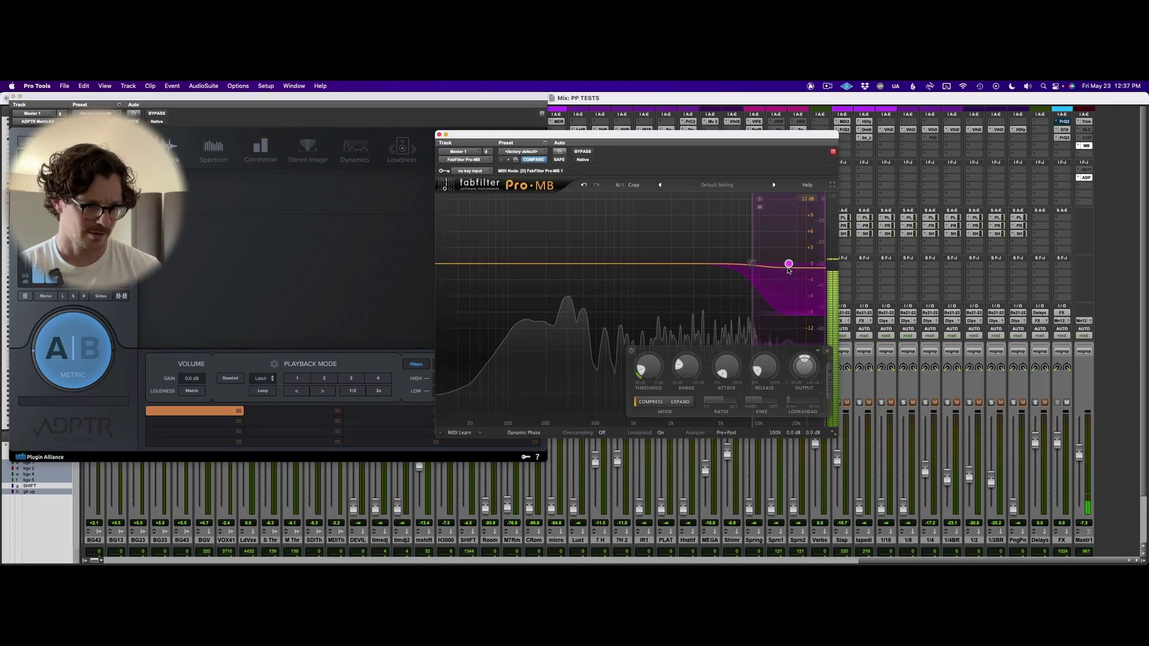
{"action": "left_click_drag", "start_coordinate": [788, 269], "coordinate": [802, 214]}
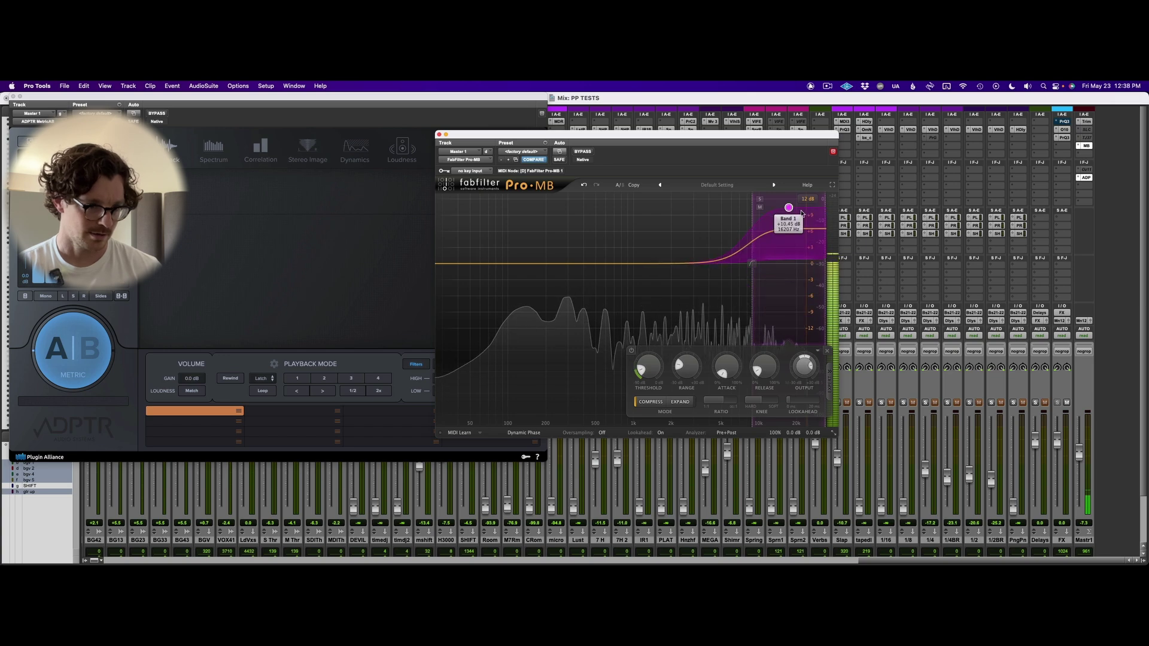
{"action": "key", "text": "ctrl+alt+super+w"}
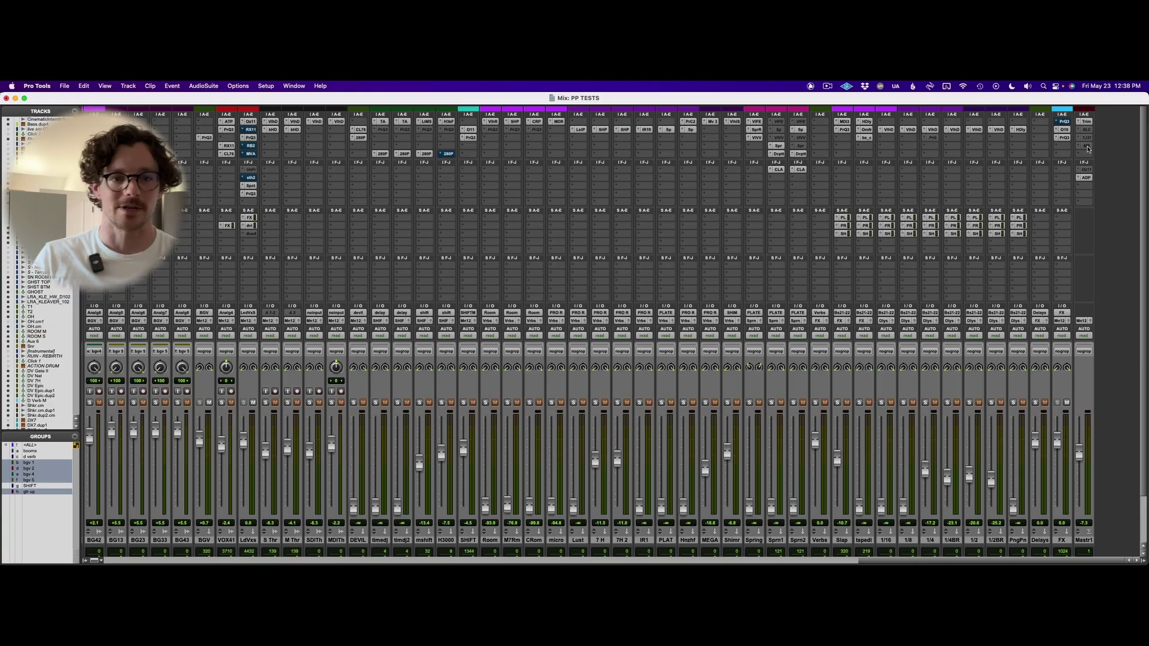
Go back to the two soloed AccuLead channels in the mixer and save the session.
{"action": "scroll", "coordinate": [1088, 149], "scroll_direction": "left", "scroll_amount": 15}
{"action": "scroll", "coordinate": [1088, 149], "scroll_direction": "down", "scroll_amount": 2}
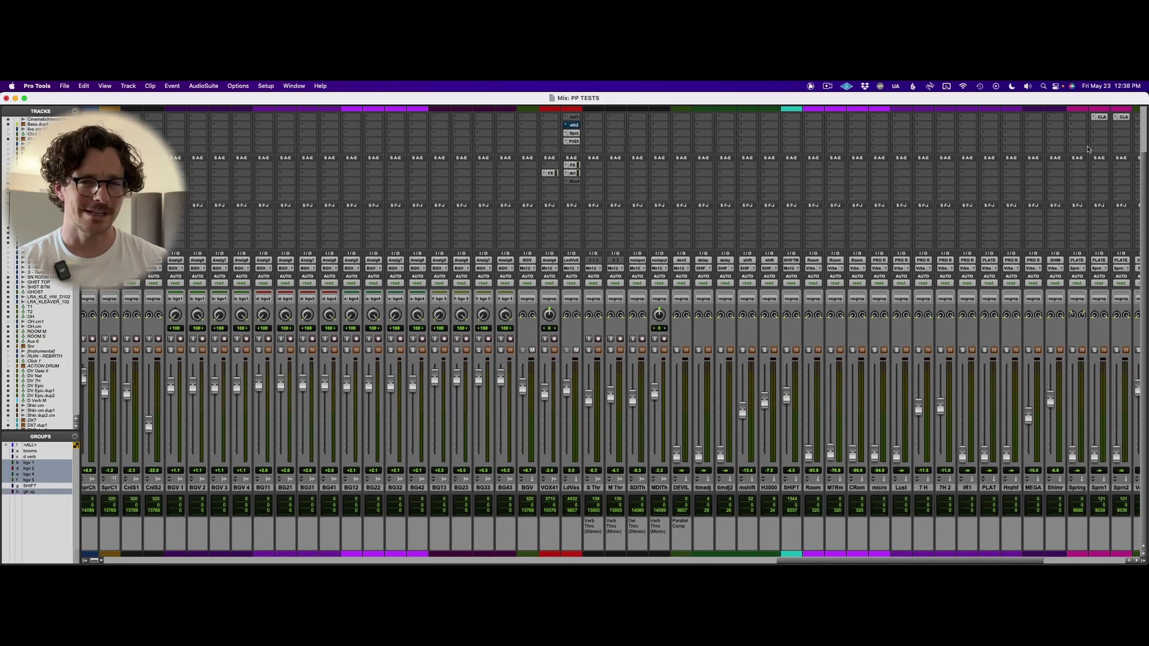
{"action": "scroll", "coordinate": [1088, 150], "scroll_direction": "left", "scroll_amount": 15}
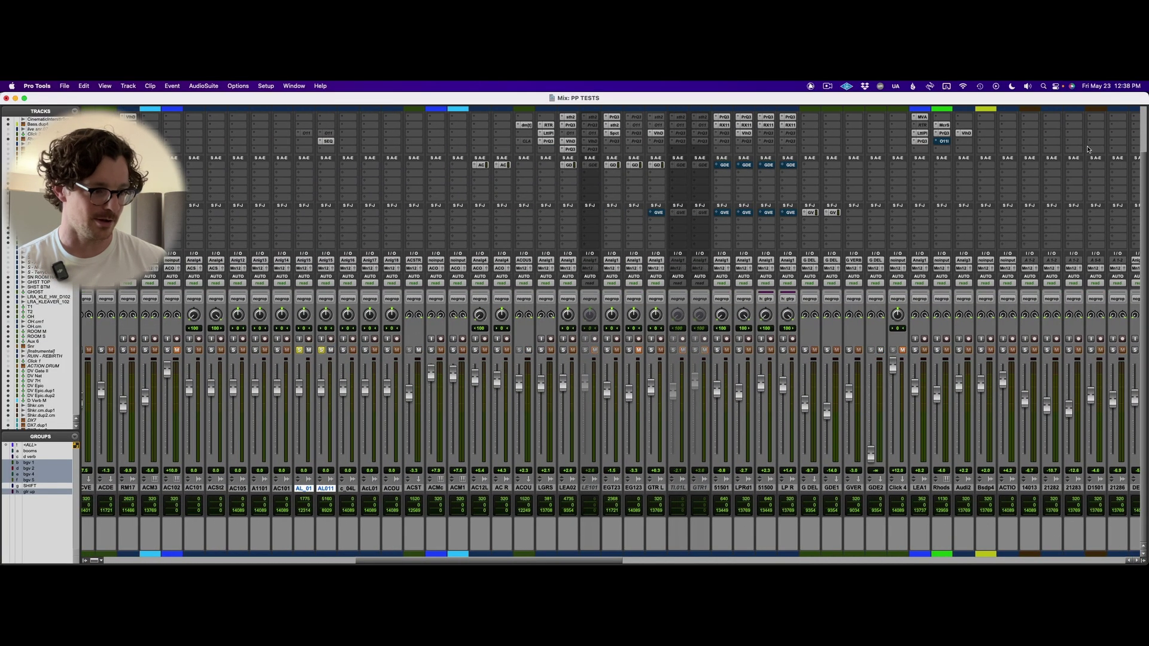
{"action": "scroll", "coordinate": [1088, 149], "scroll_direction": "left", "scroll_amount": 2}
{"action": "key", "text": "super+s"}
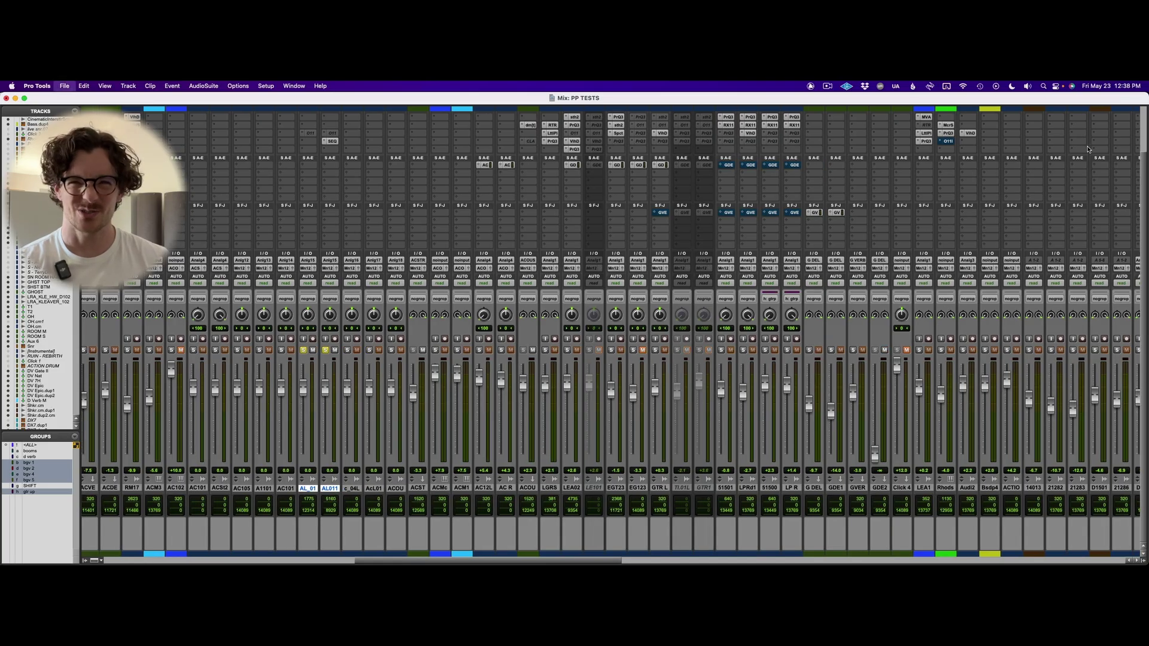